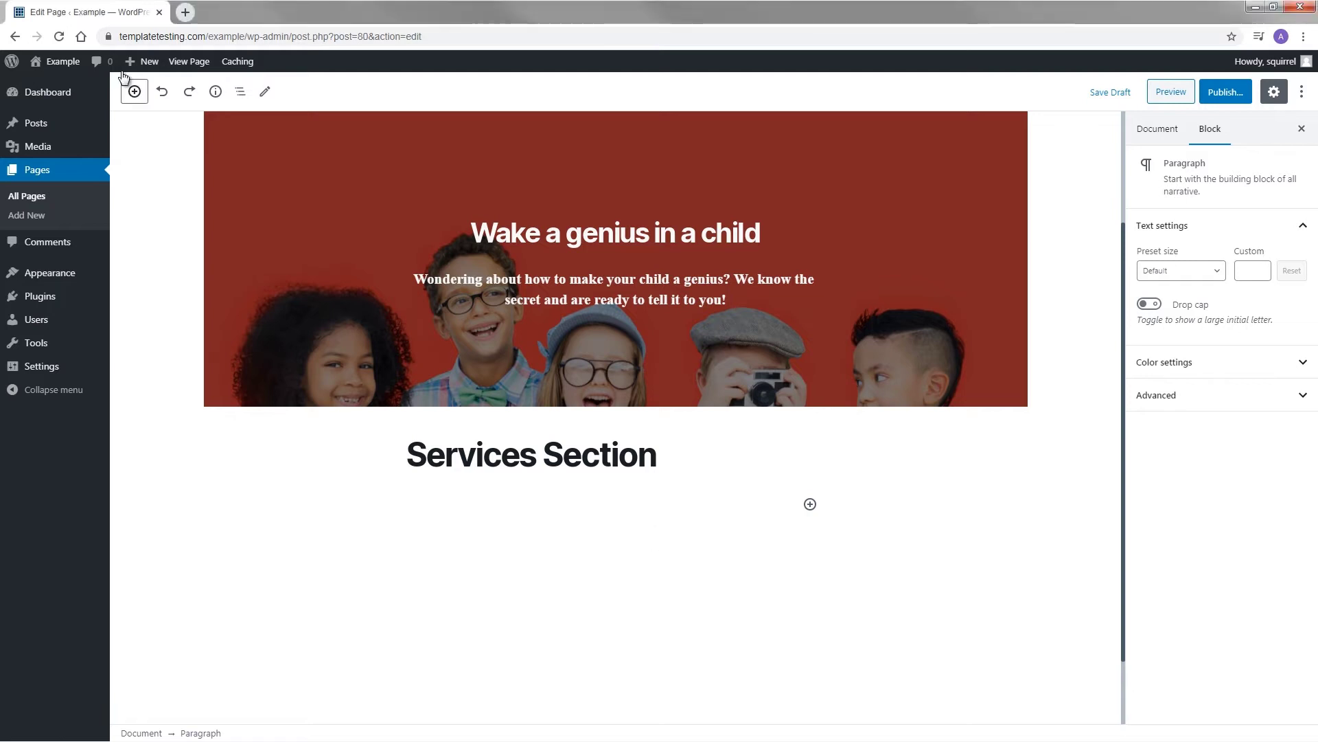
# Insert a Columns block with two equal columns below the "Services Section" heading.
pyautogui.click(135, 92)
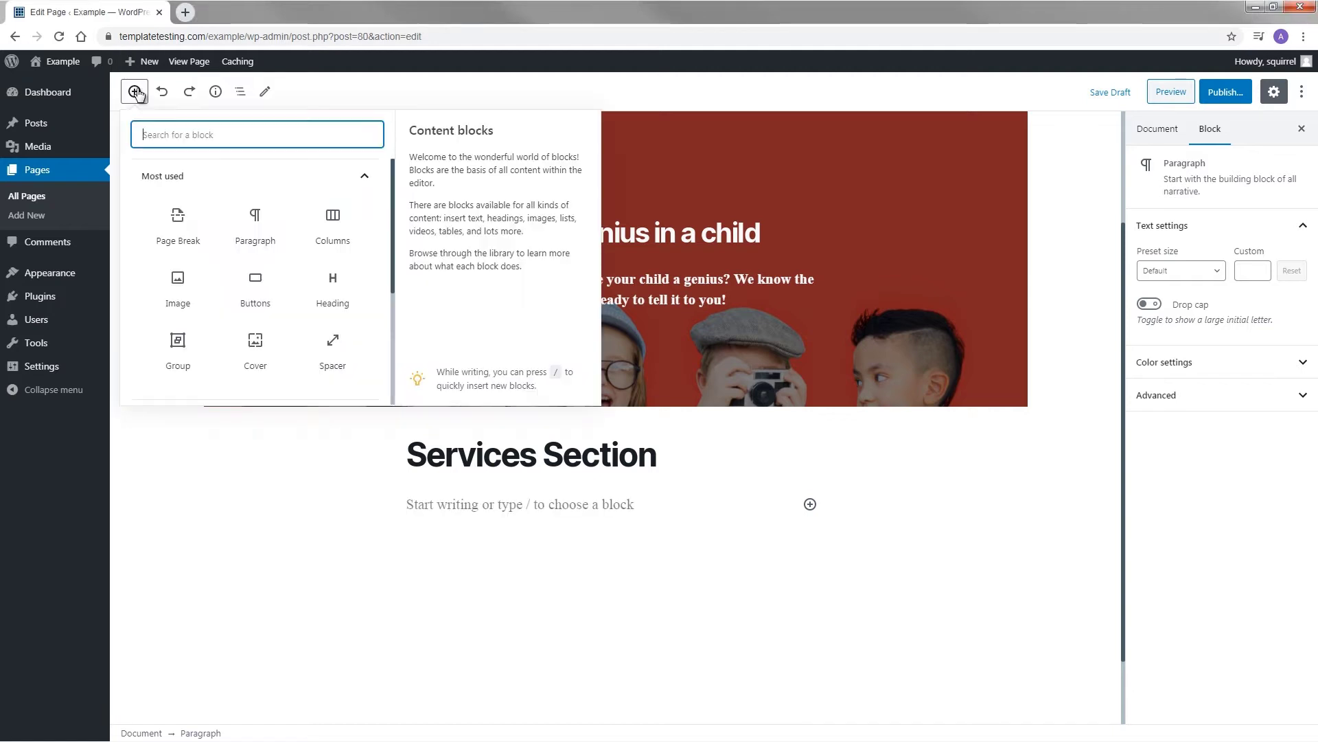
pyautogui.click(332, 230)
pyautogui.click(443, 587)
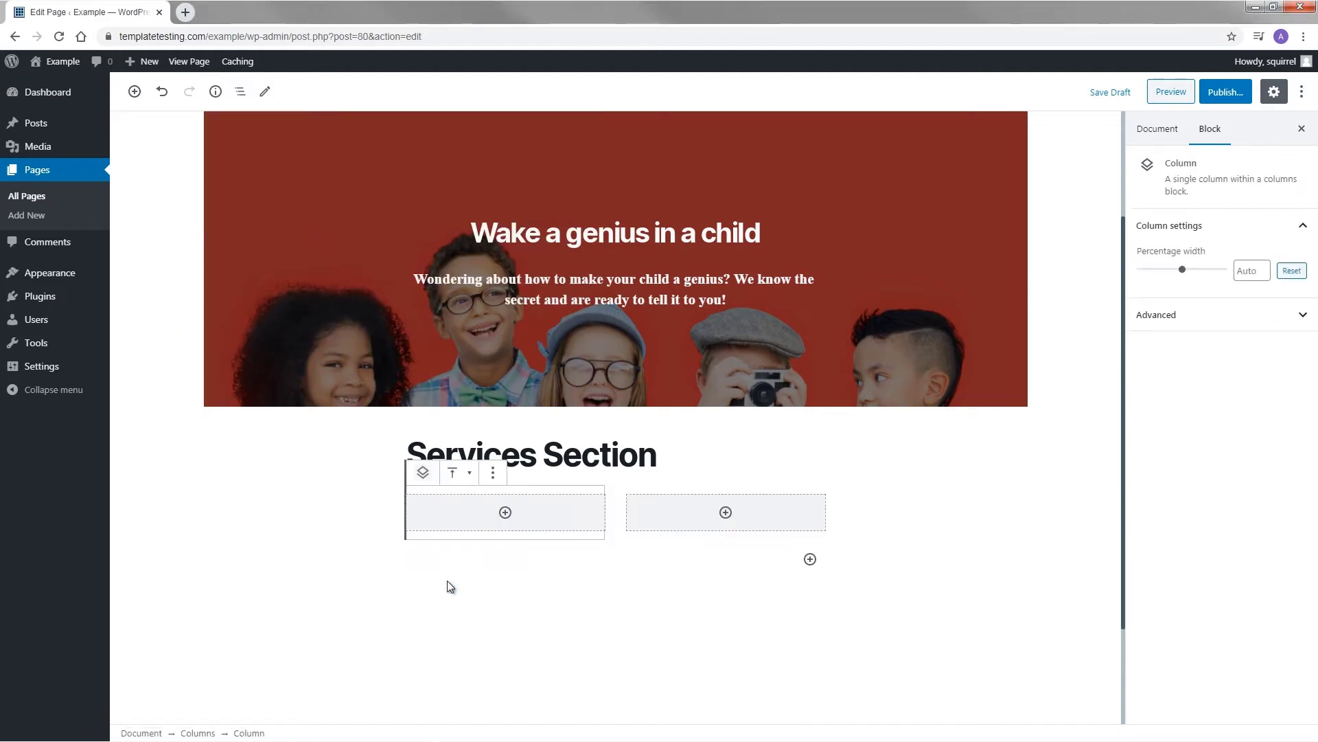
# Set the whole Columns block to 3 columns and give it full width alignment.
pyautogui.click(239, 92)
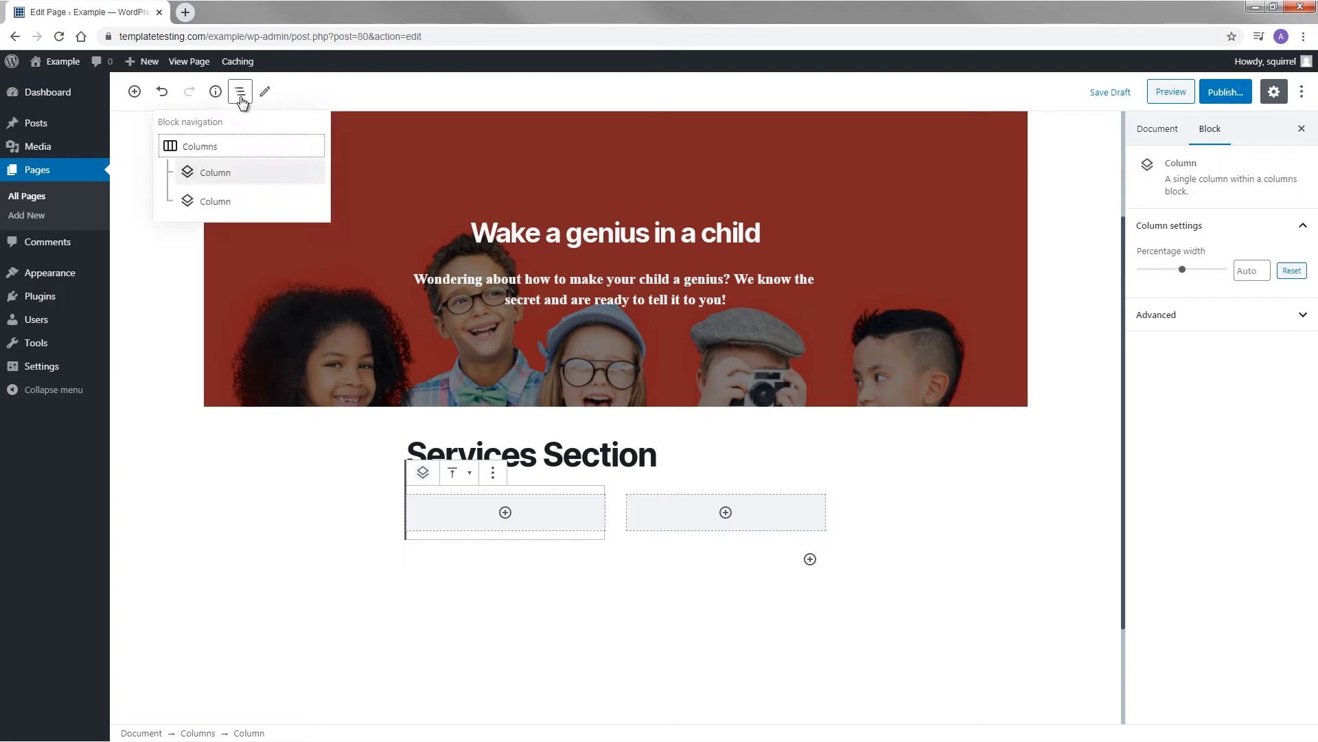
pyautogui.click(235, 147)
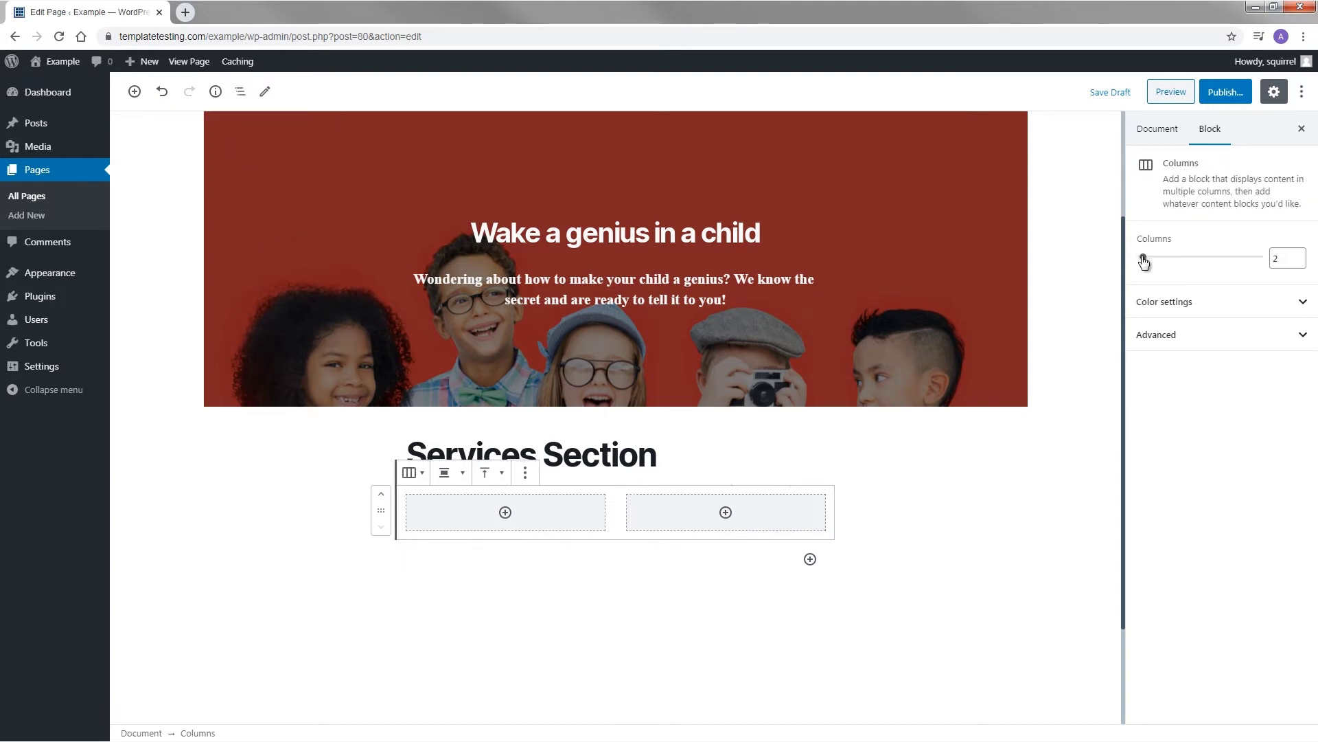
pyautogui.moveTo(1160, 263)
pyautogui.mouseDown()
pyautogui.moveTo(1269, 263)
pyautogui.moveTo(1169, 267)
pyautogui.mouseUp()
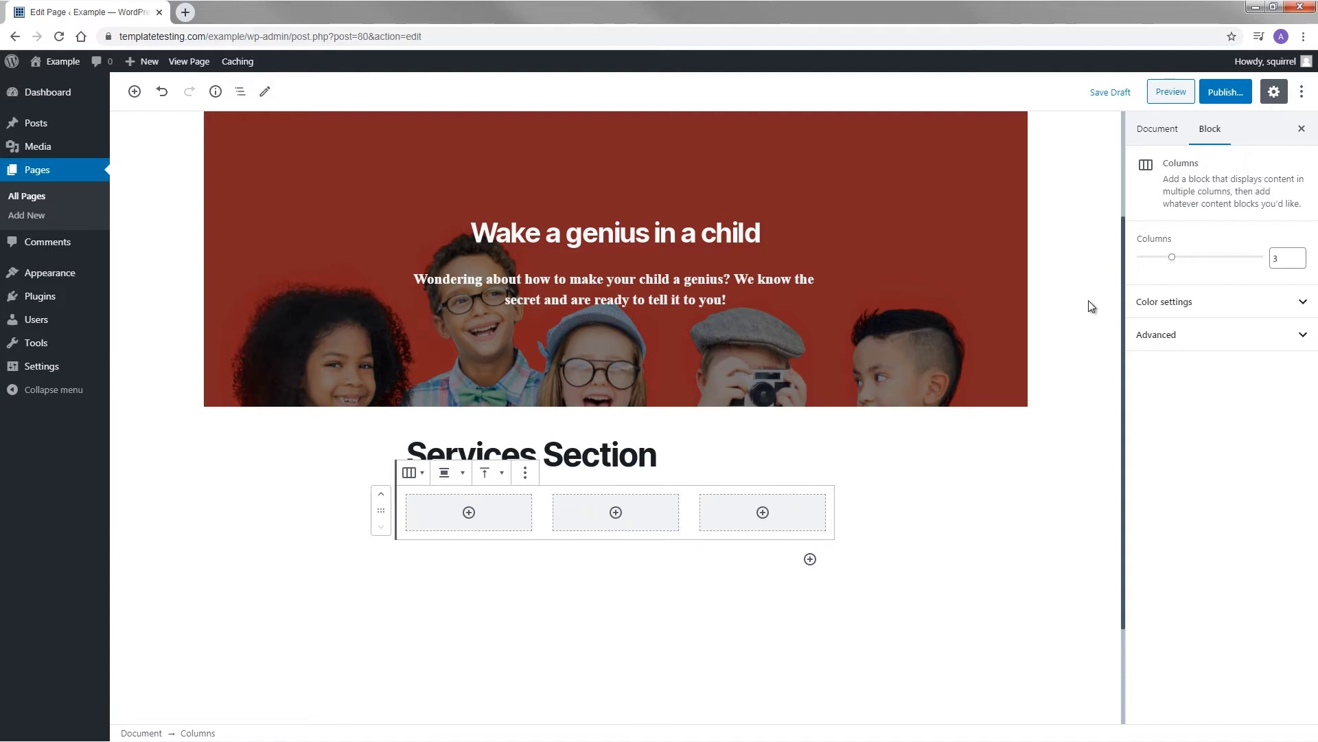
pyautogui.click(452, 473)
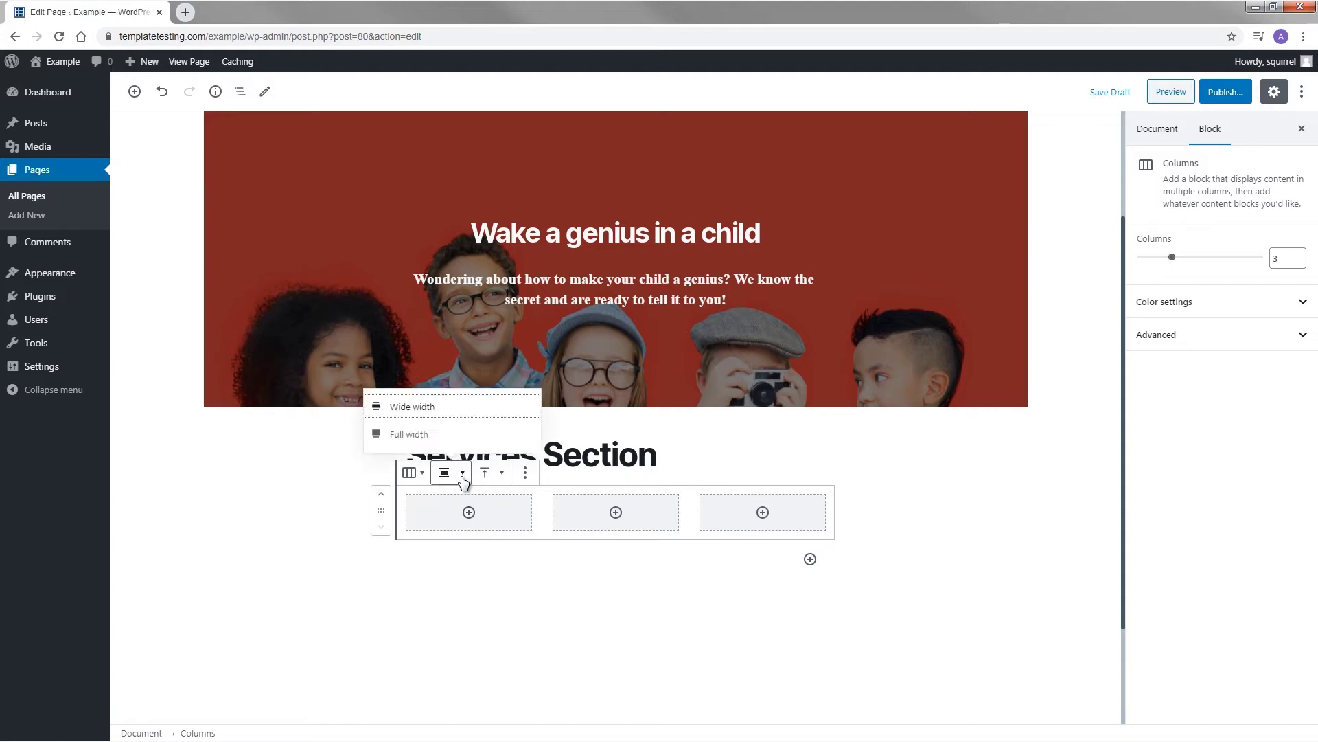
pyautogui.click(433, 440)
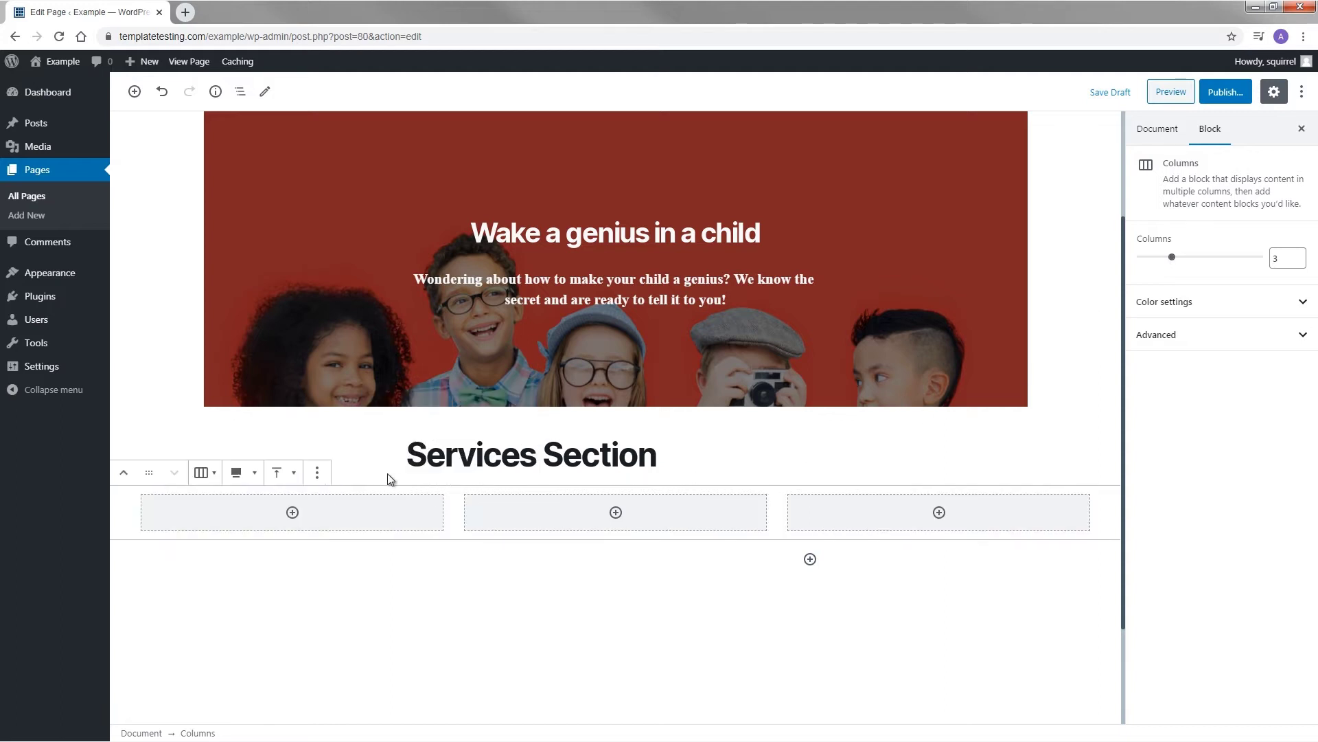
# Add an Image block to the first column using the media library picture of the blond boy with glasses.
pyautogui.click(251, 513)
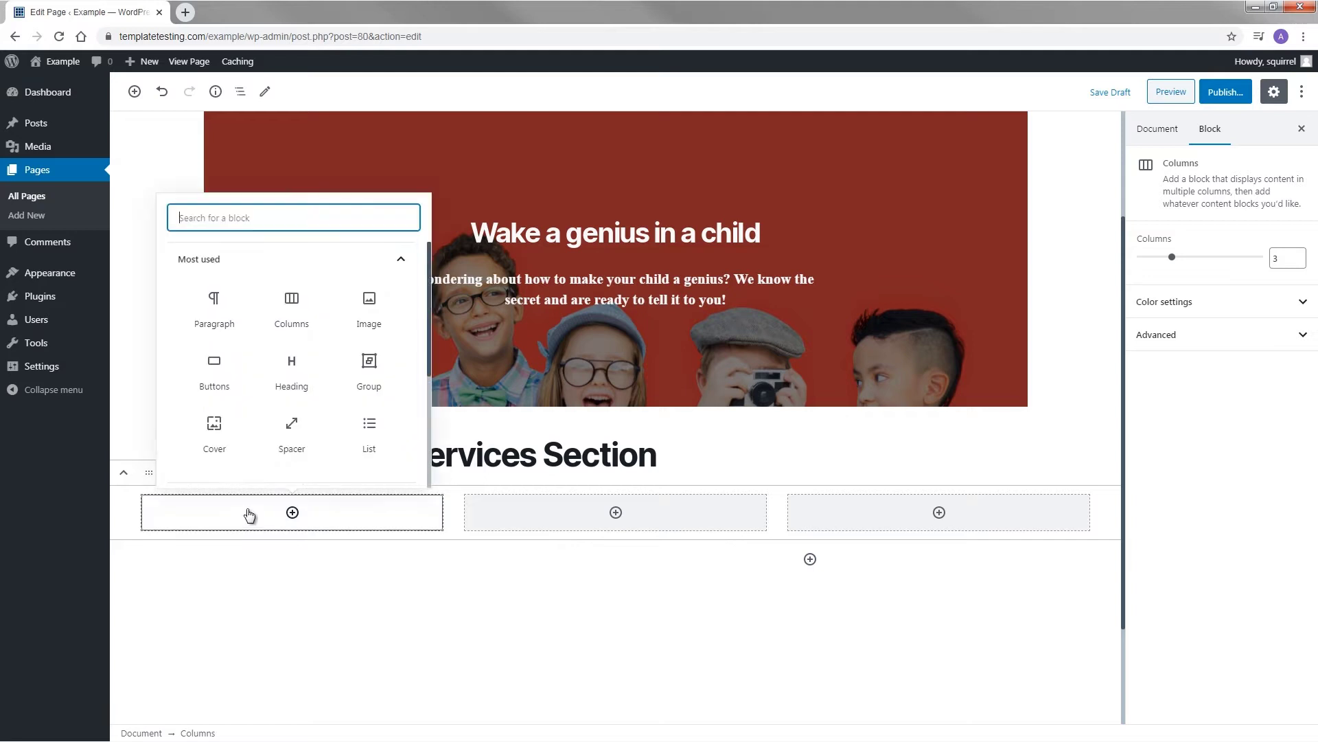
pyautogui.click(368, 315)
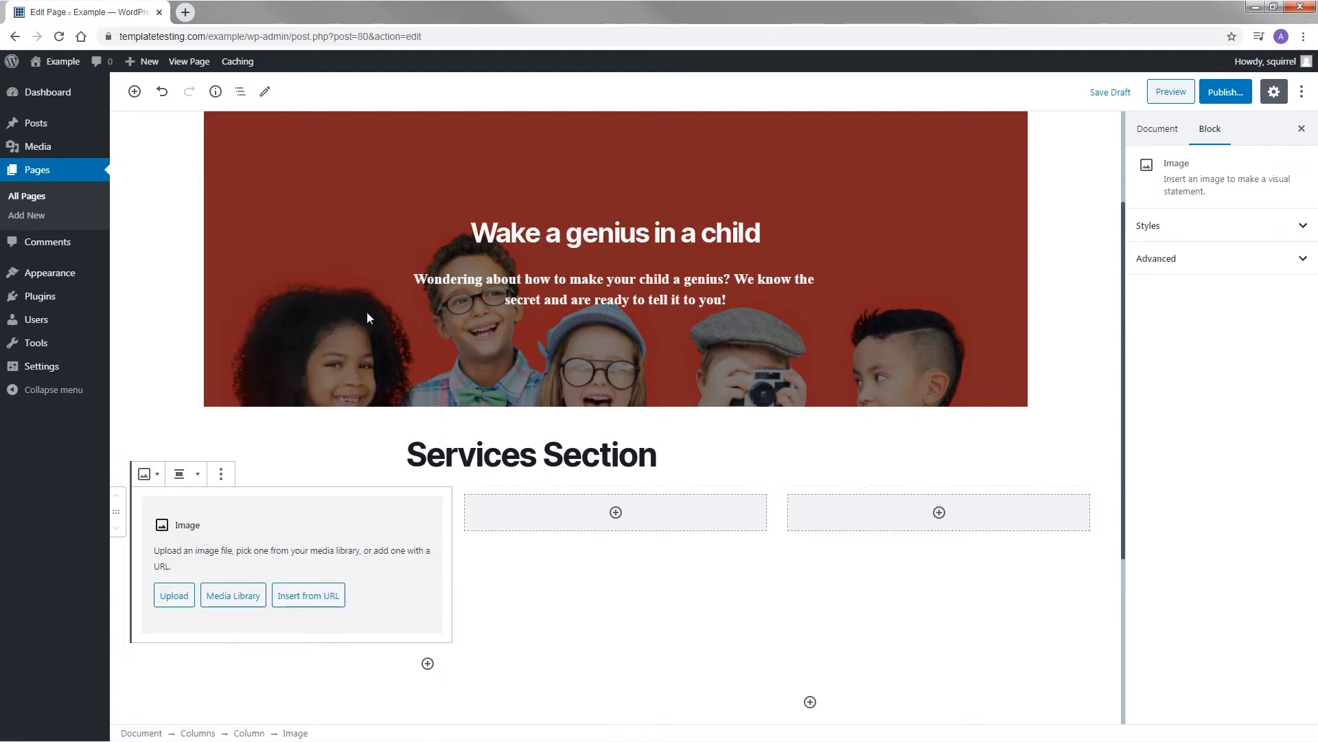
pyautogui.click(232, 594)
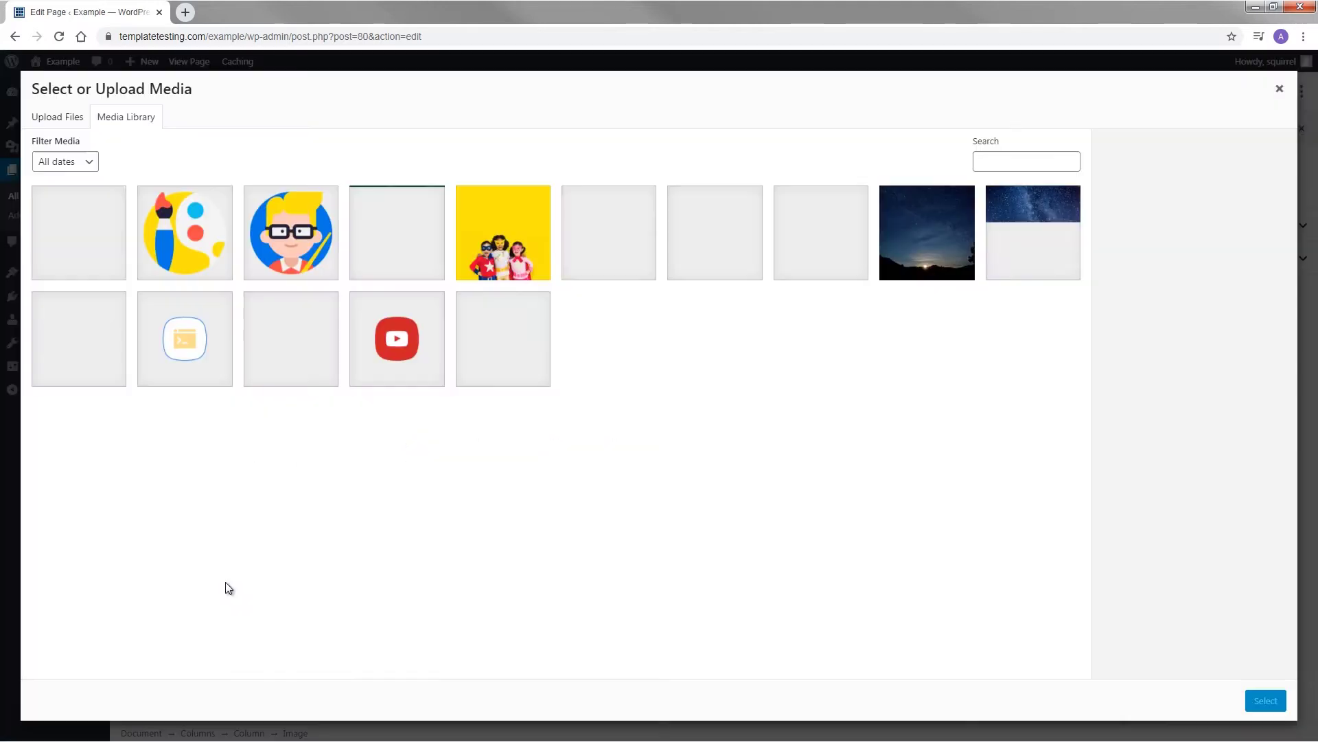
pyautogui.click(314, 237)
pyautogui.click(1256, 701)
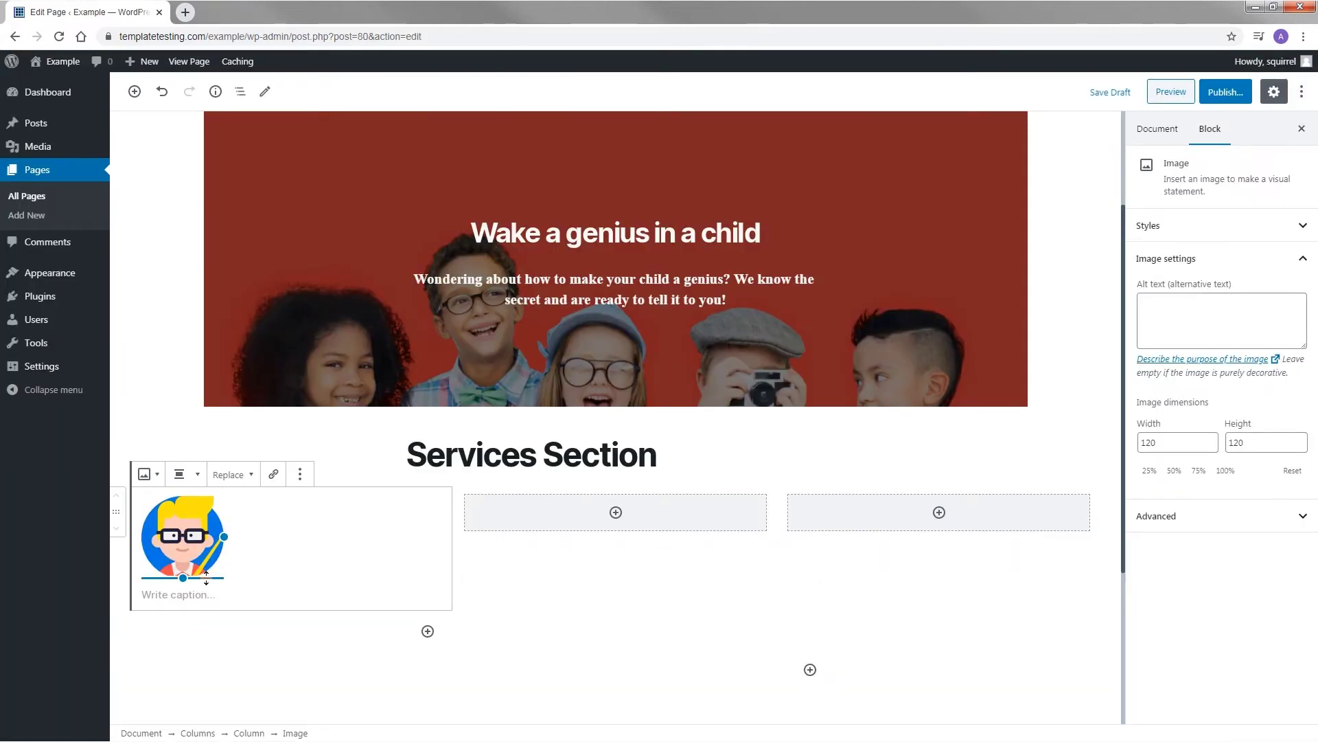
# Shrink the first column's image to about 115 × 115 and align it to the center.
pyautogui.moveTo(206, 580)
pyautogui.mouseDown()
pyautogui.moveTo(206, 646)
pyautogui.moveTo(204, 563)
pyautogui.mouseUp()
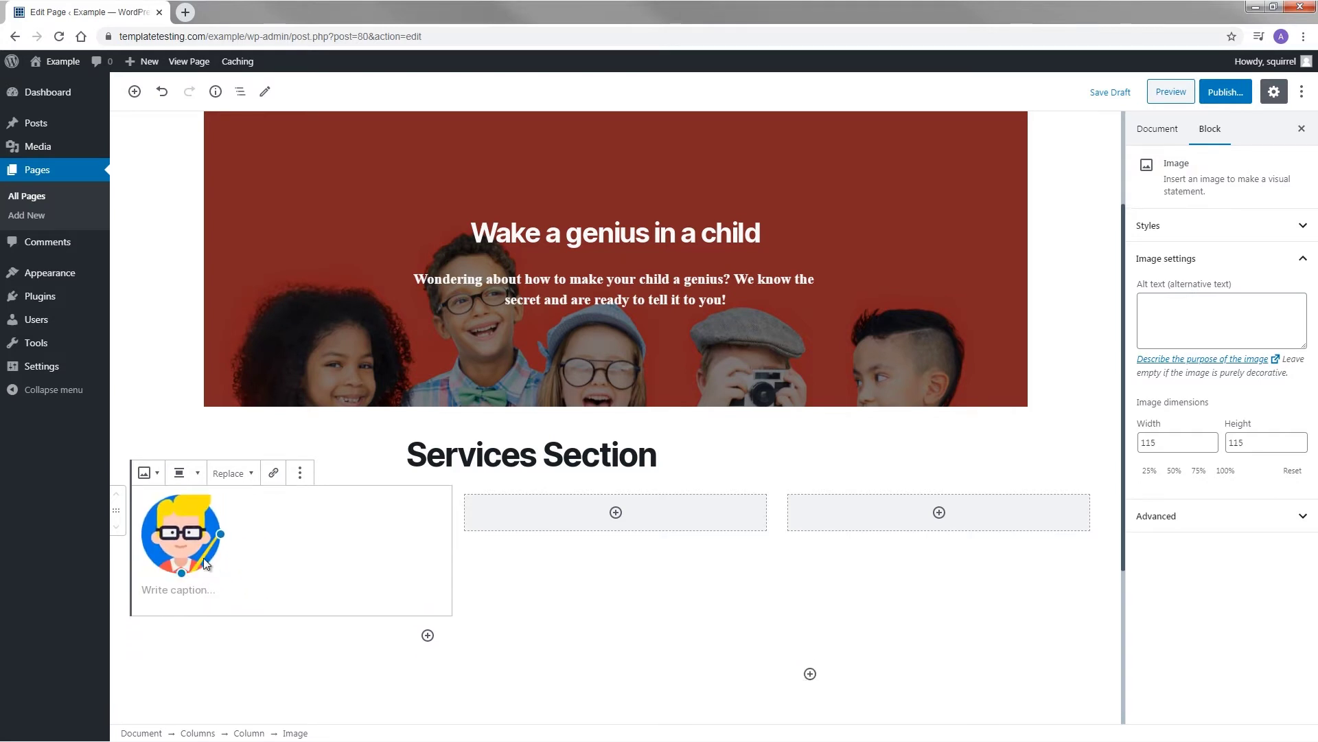
pyautogui.click(184, 473)
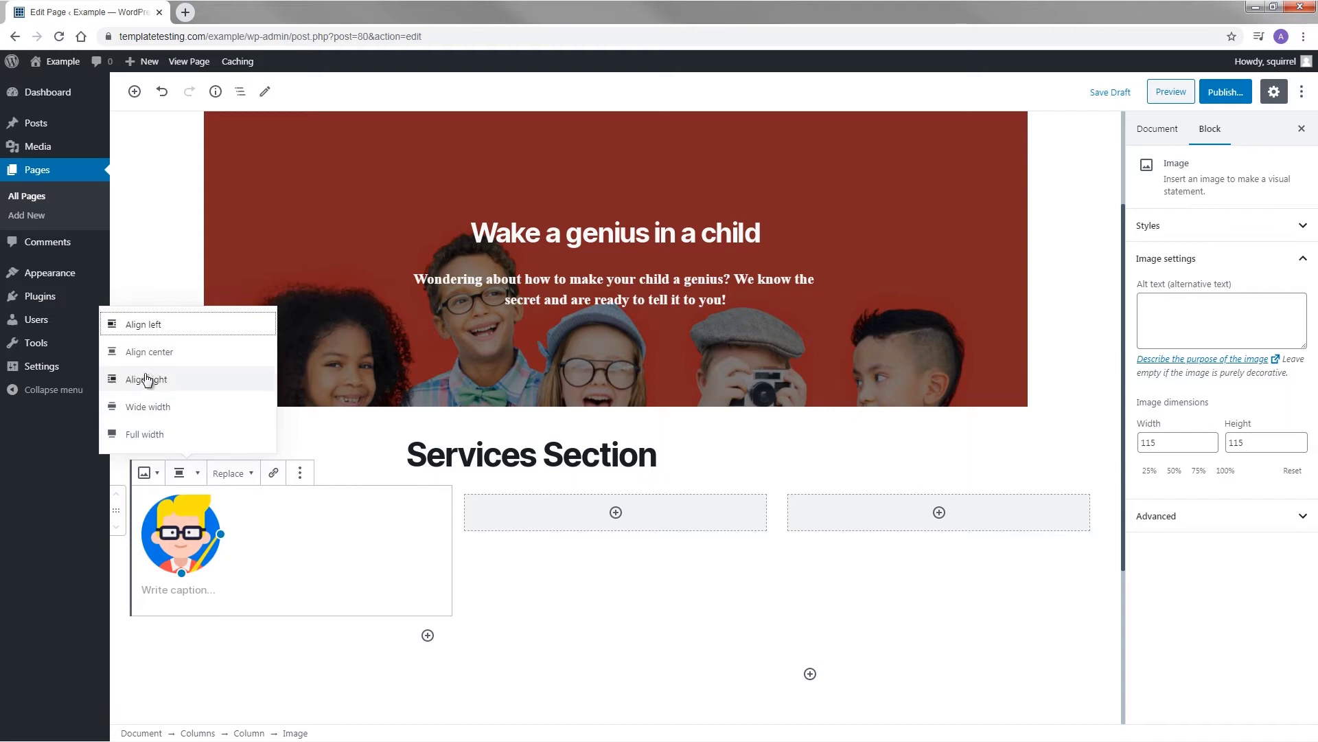
pyautogui.click(149, 352)
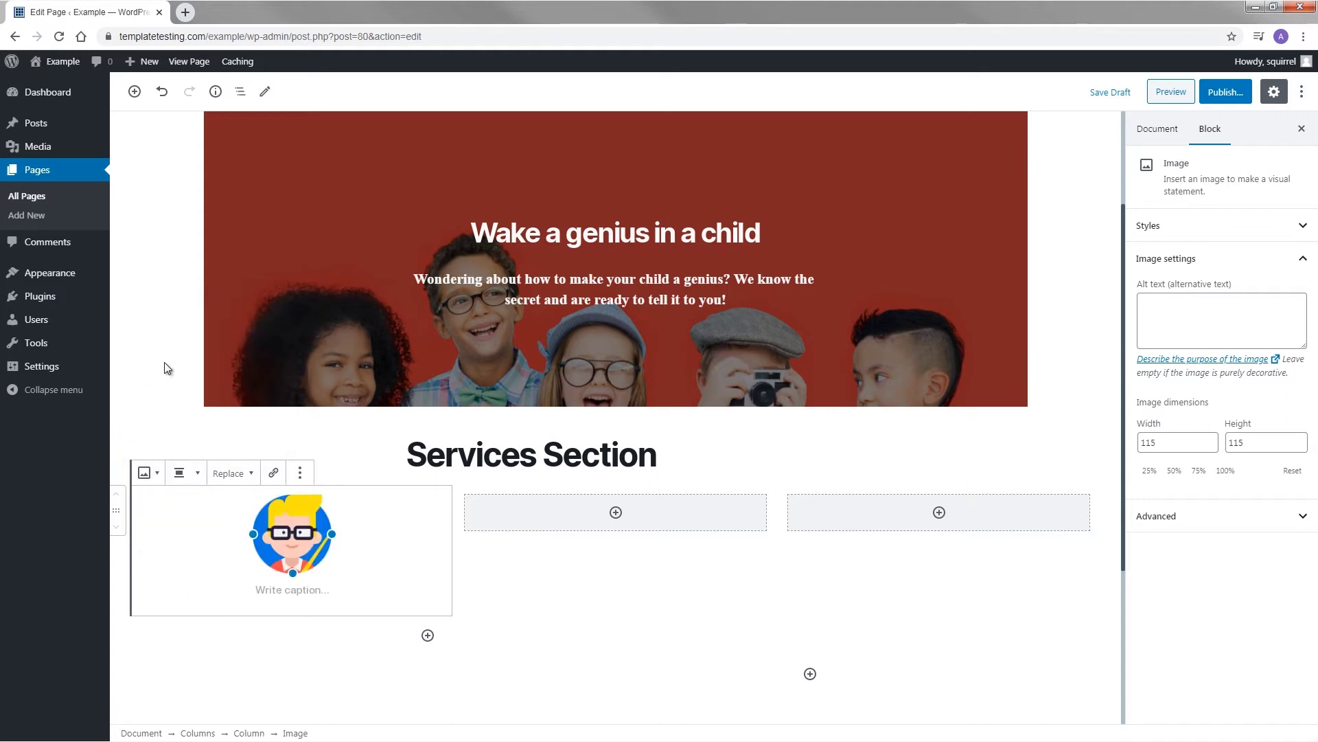
# Add an Image block to the middle column using the paintbrush and palette picture from the media library.
pyautogui.click(616, 512)
pyautogui.click(616, 312)
pyautogui.click(577, 592)
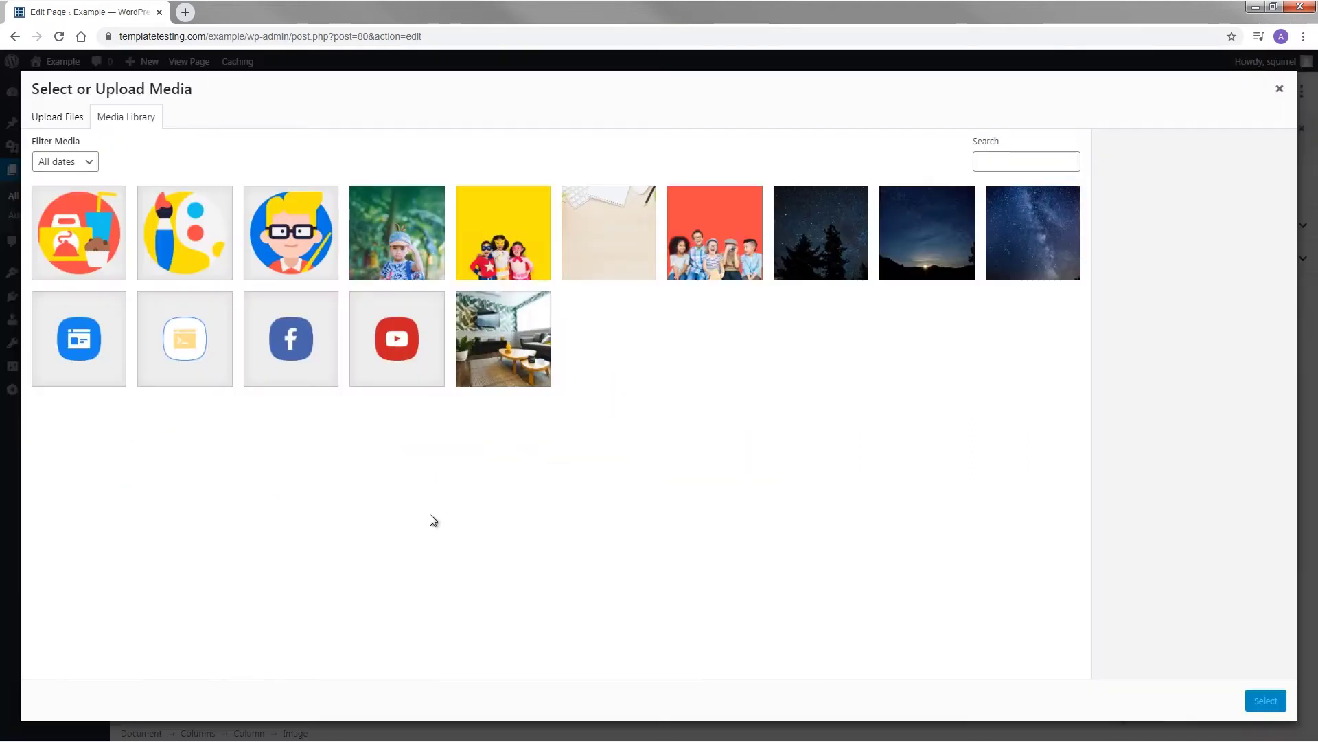
pyautogui.click(180, 225)
pyautogui.click(1266, 701)
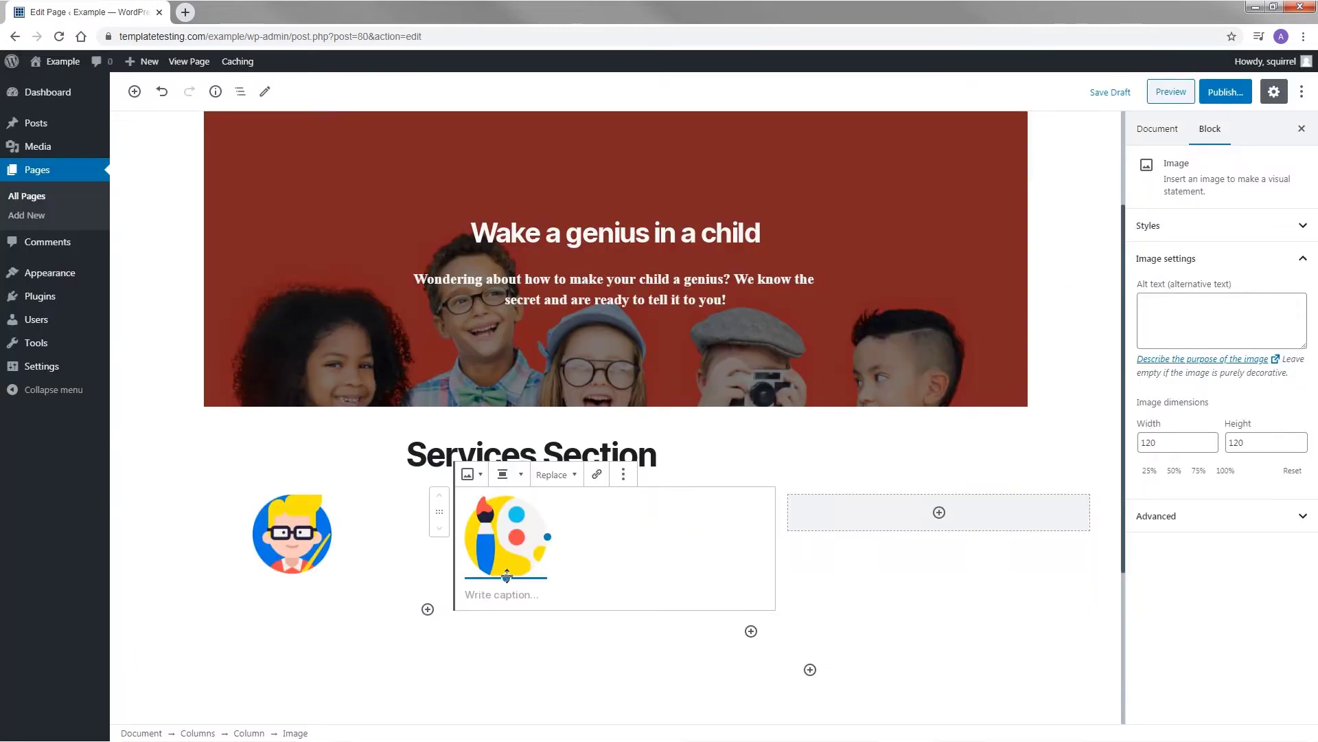
# Shrink the paintbrush and palette image to about 118 × 118 and align it to the center.
pyautogui.moveTo(507, 575)
pyautogui.mouseDown()
pyautogui.moveTo(512, 596)
pyautogui.moveTo(506, 572)
pyautogui.mouseUp()
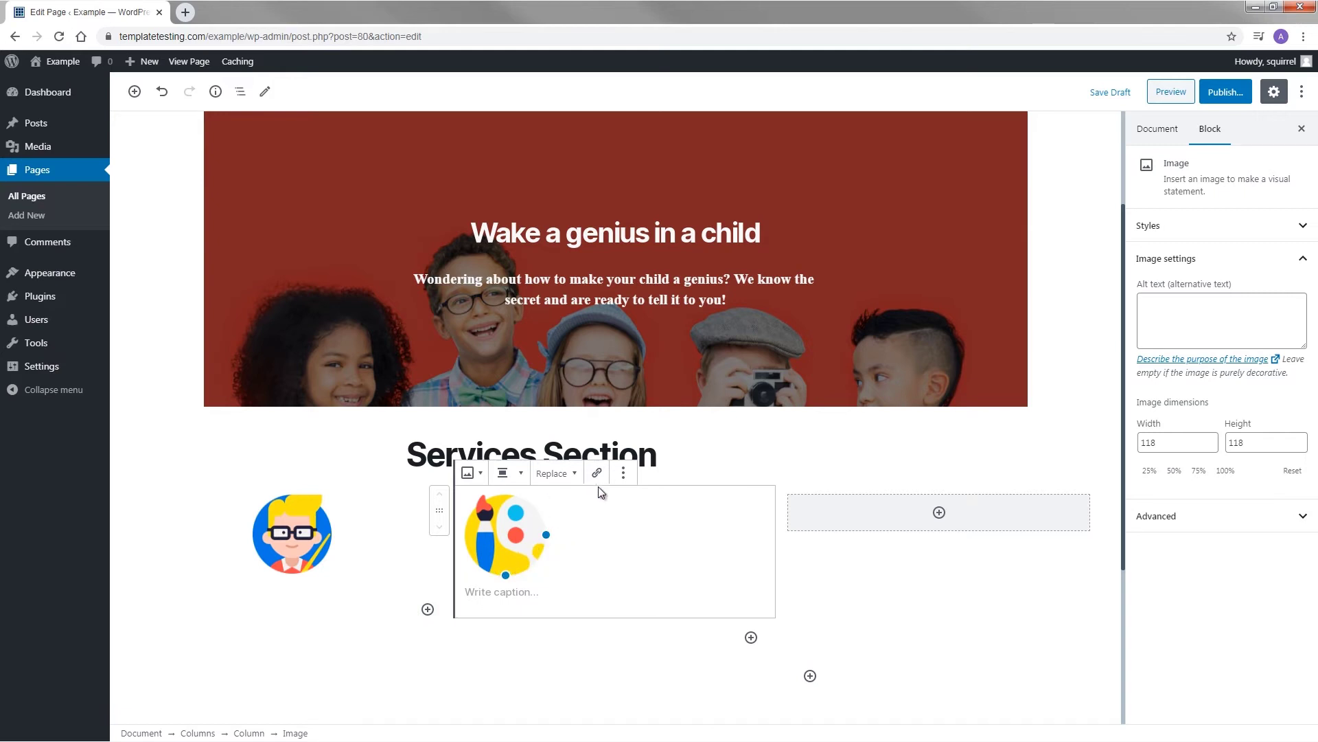
pyautogui.click(512, 474)
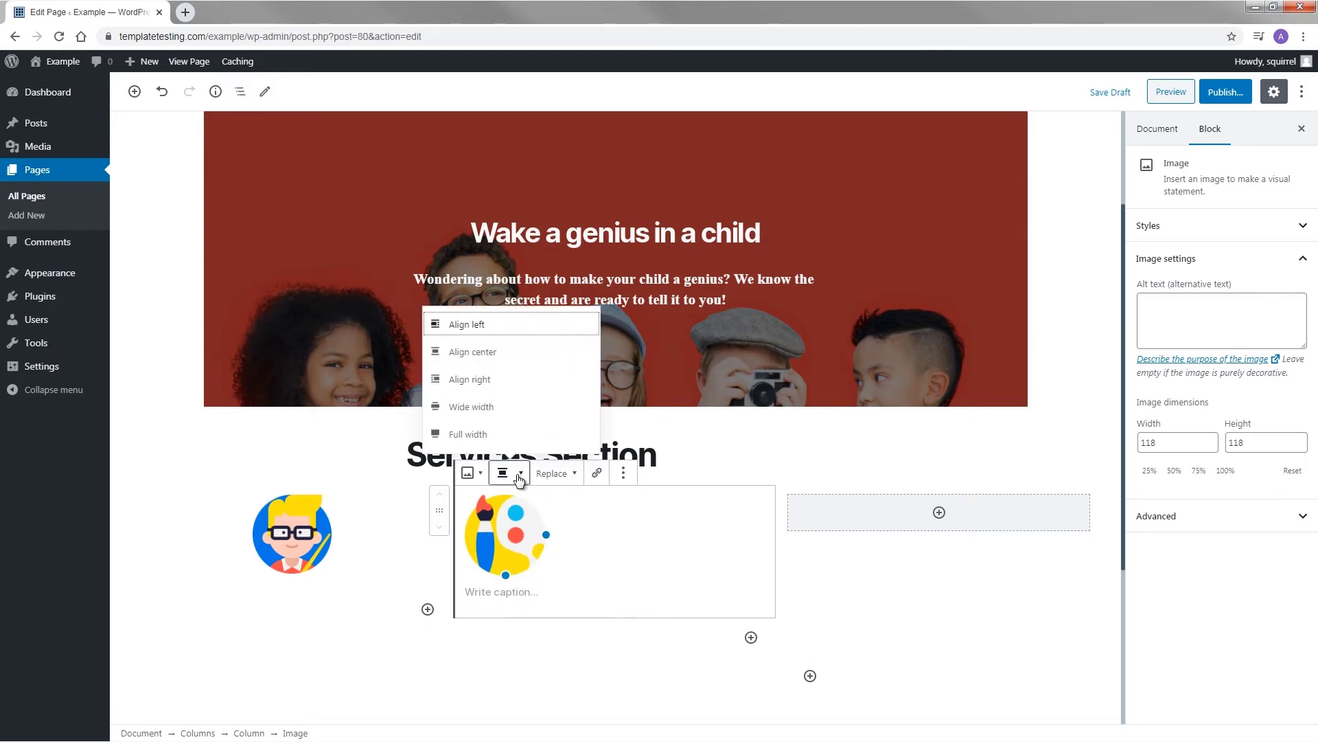
pyautogui.click(480, 362)
# Add the lunch and drink picture from the media library to the third column as a center-aligned Image block.
pyautogui.click(938, 513)
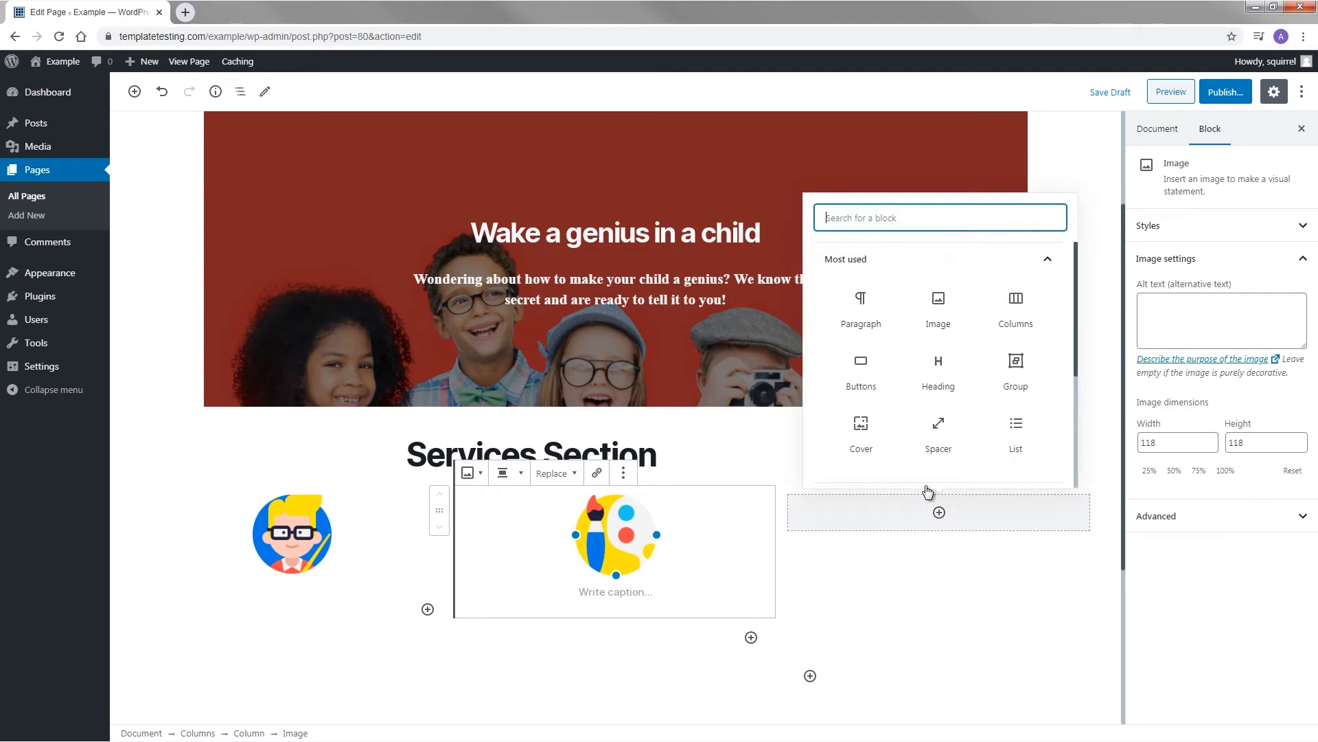
pyautogui.click(936, 317)
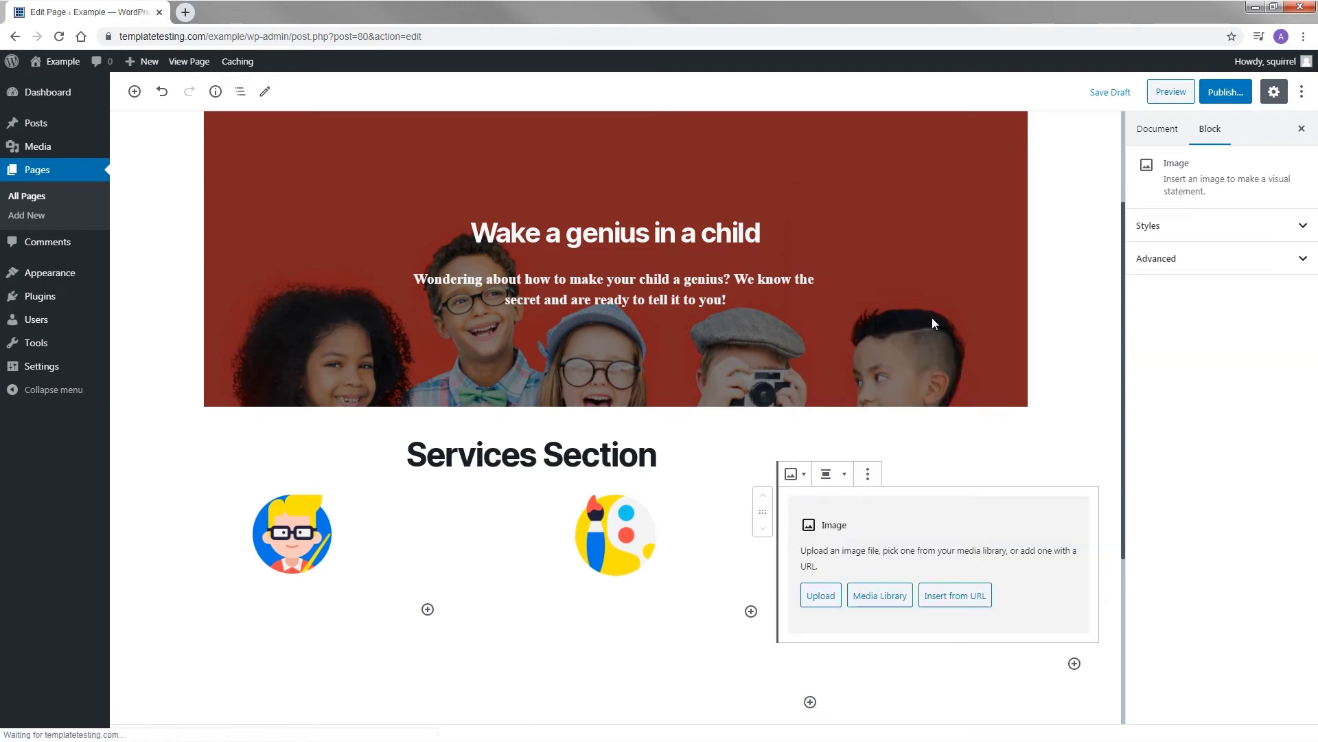
pyautogui.click(875, 593)
pyautogui.click(86, 254)
pyautogui.click(1257, 707)
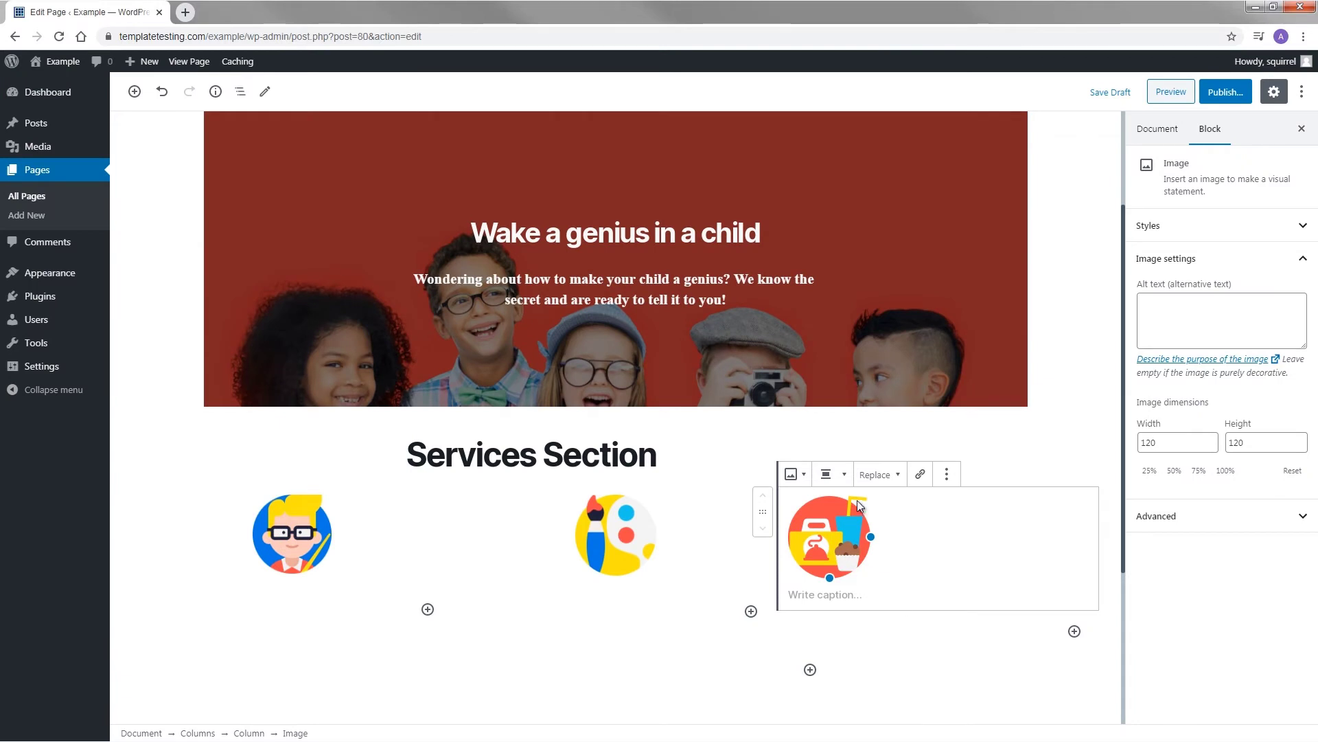
pyautogui.click(843, 475)
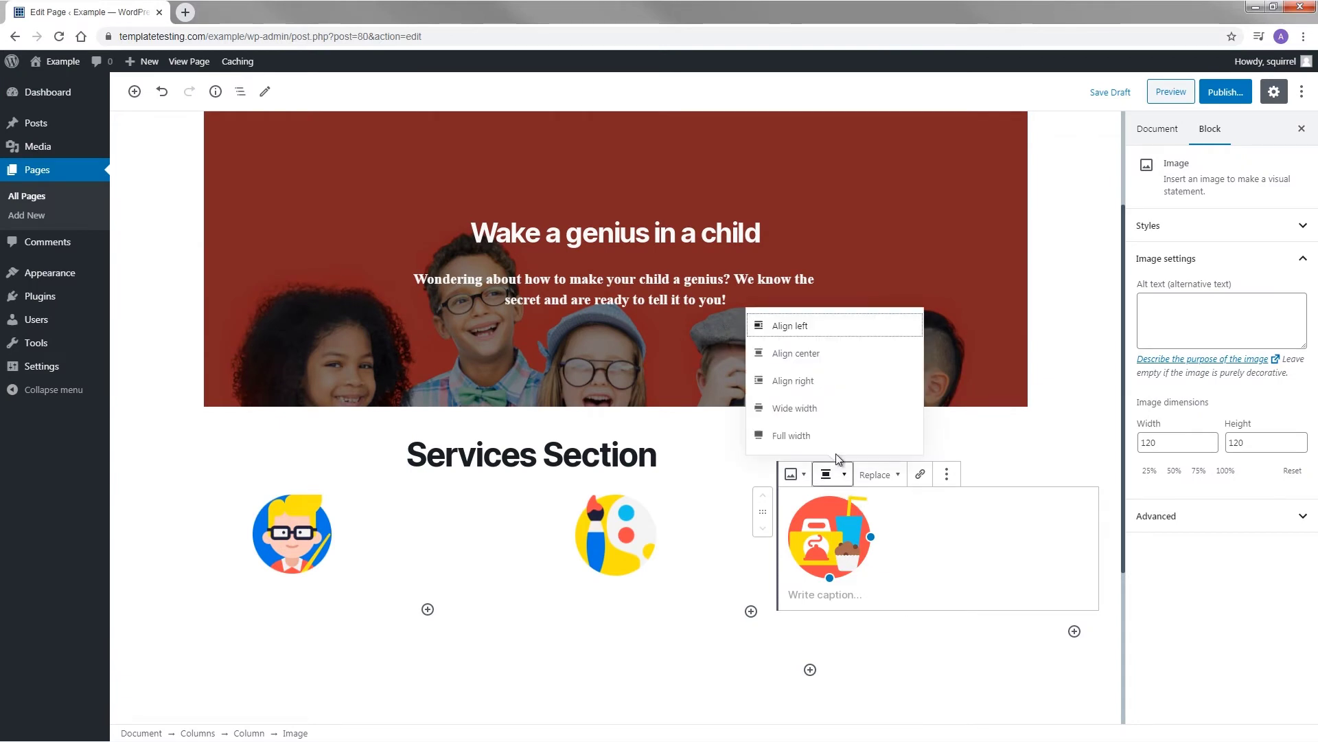
pyautogui.click(812, 354)
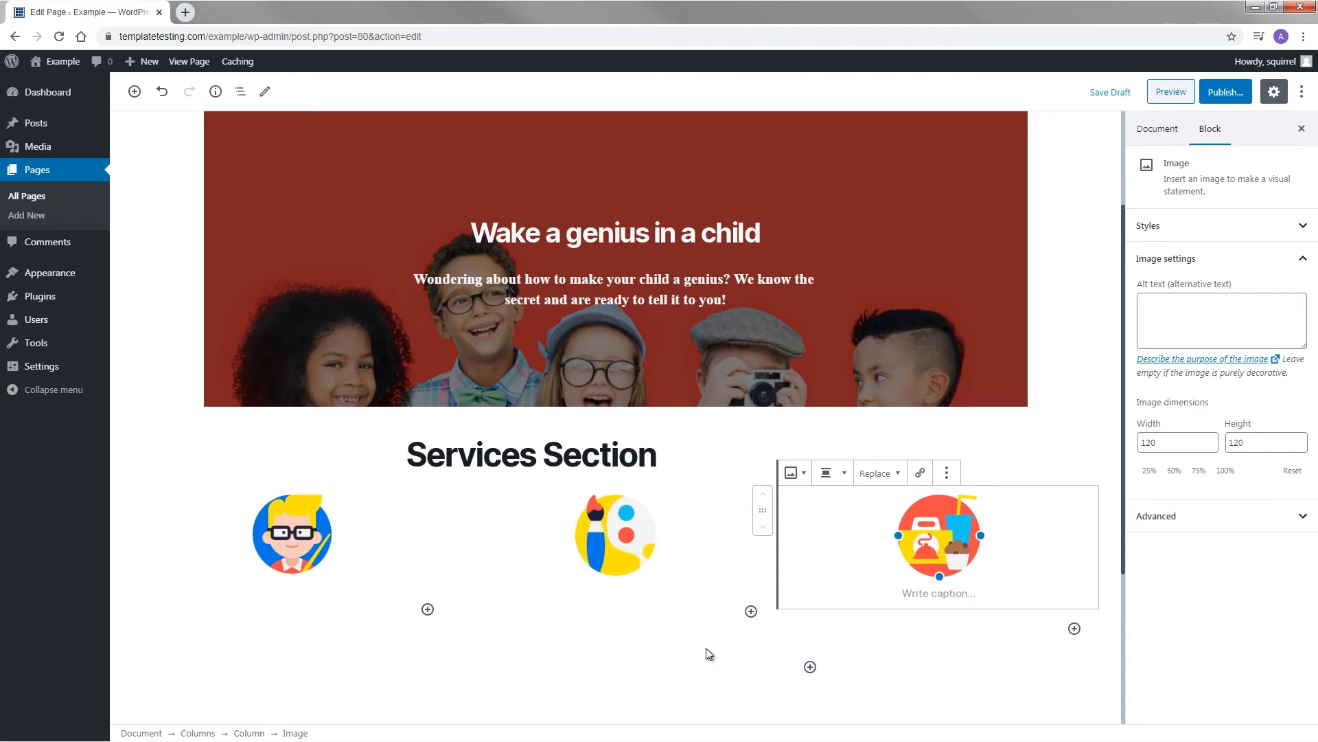
# Add the text "Great teachers" on two lines in a new block beneath the first column's image.
pyautogui.scroll(-1, 708, 645)
pyautogui.click(332, 521)
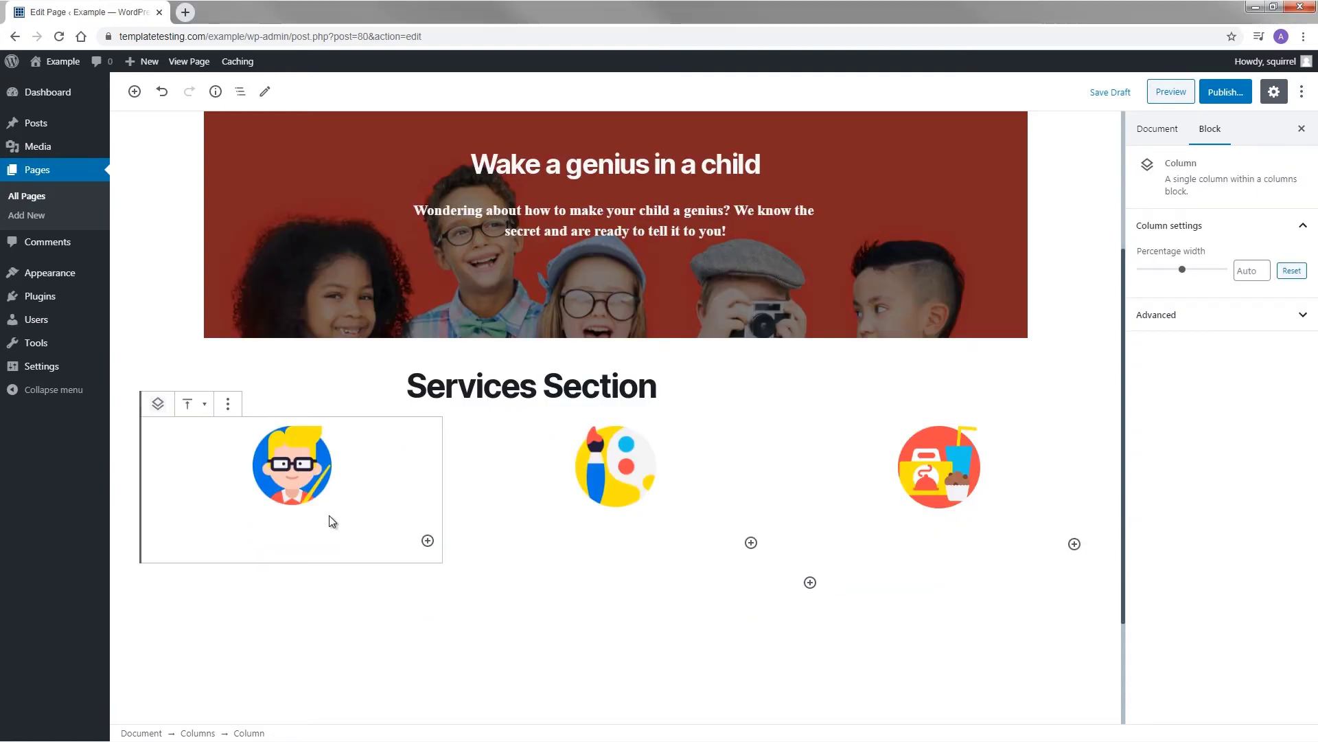
pyautogui.click(300, 493)
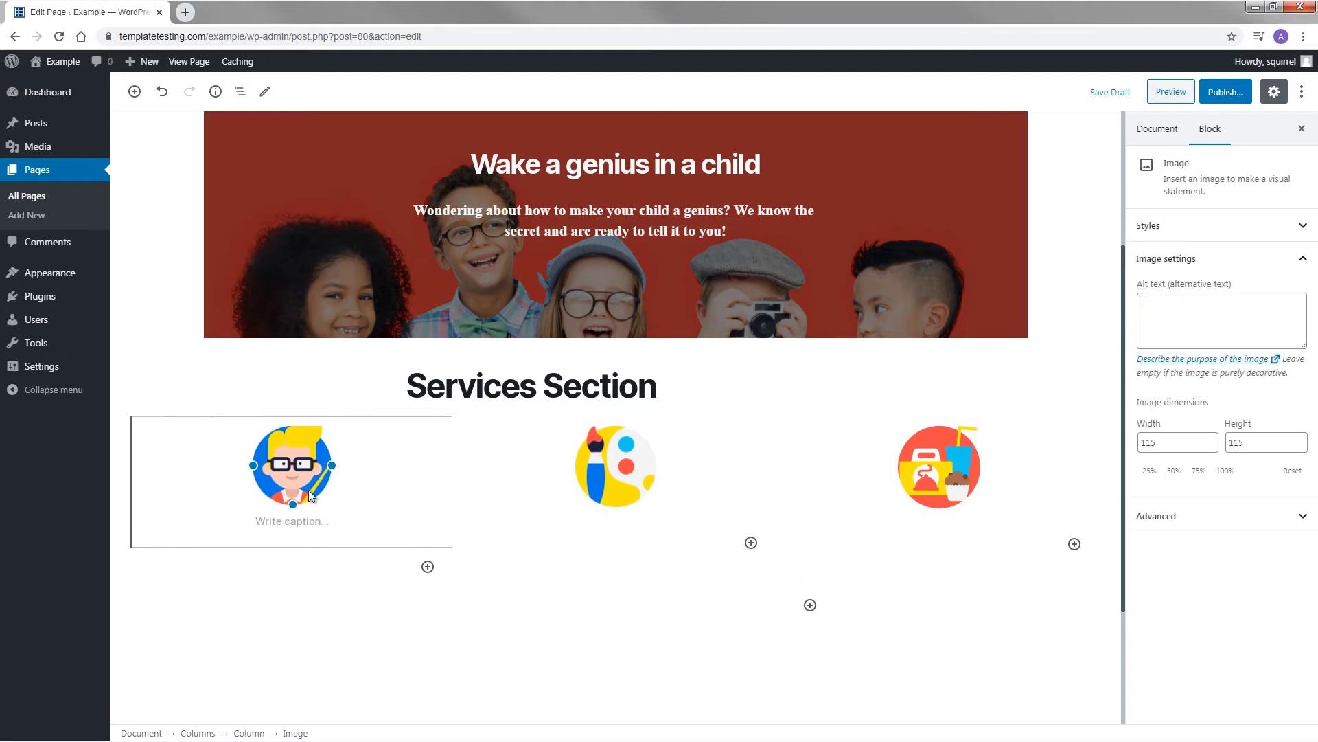
pyautogui.click(134, 92)
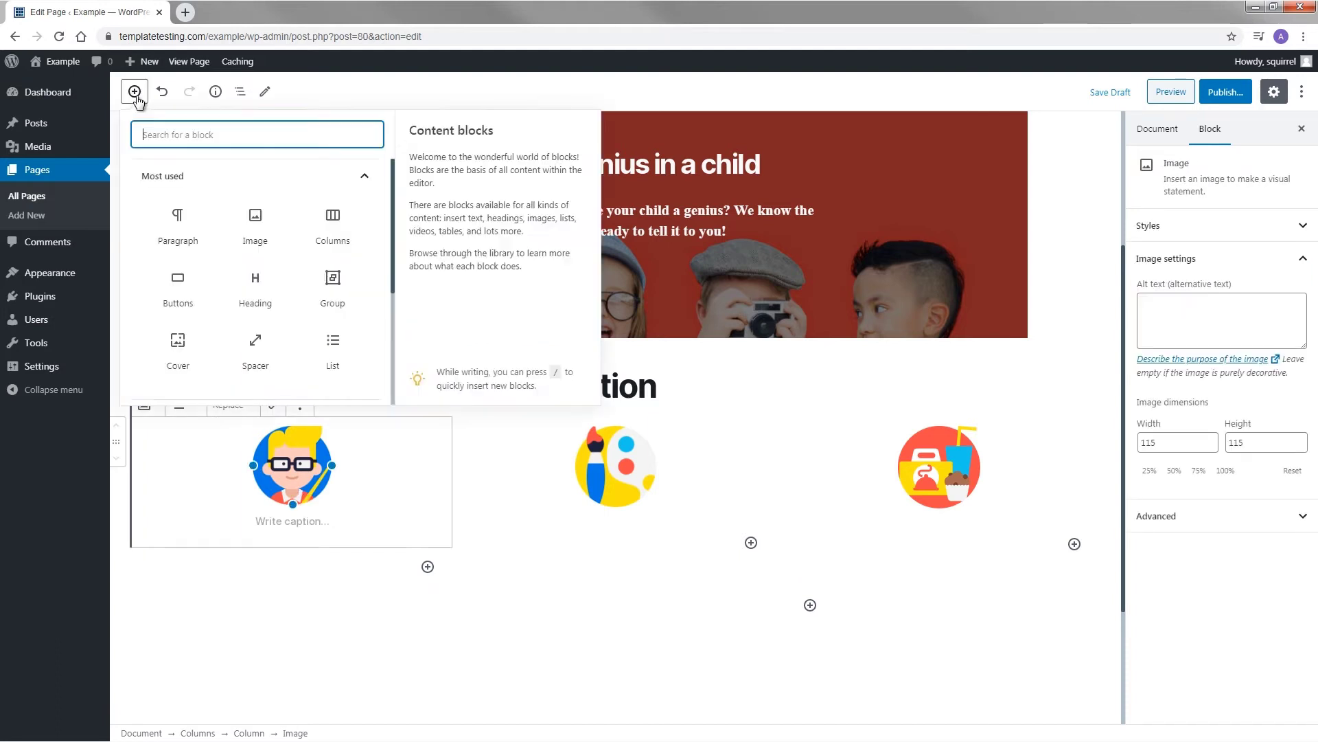
pyautogui.click(262, 291)
pyautogui.write('Great teachers')
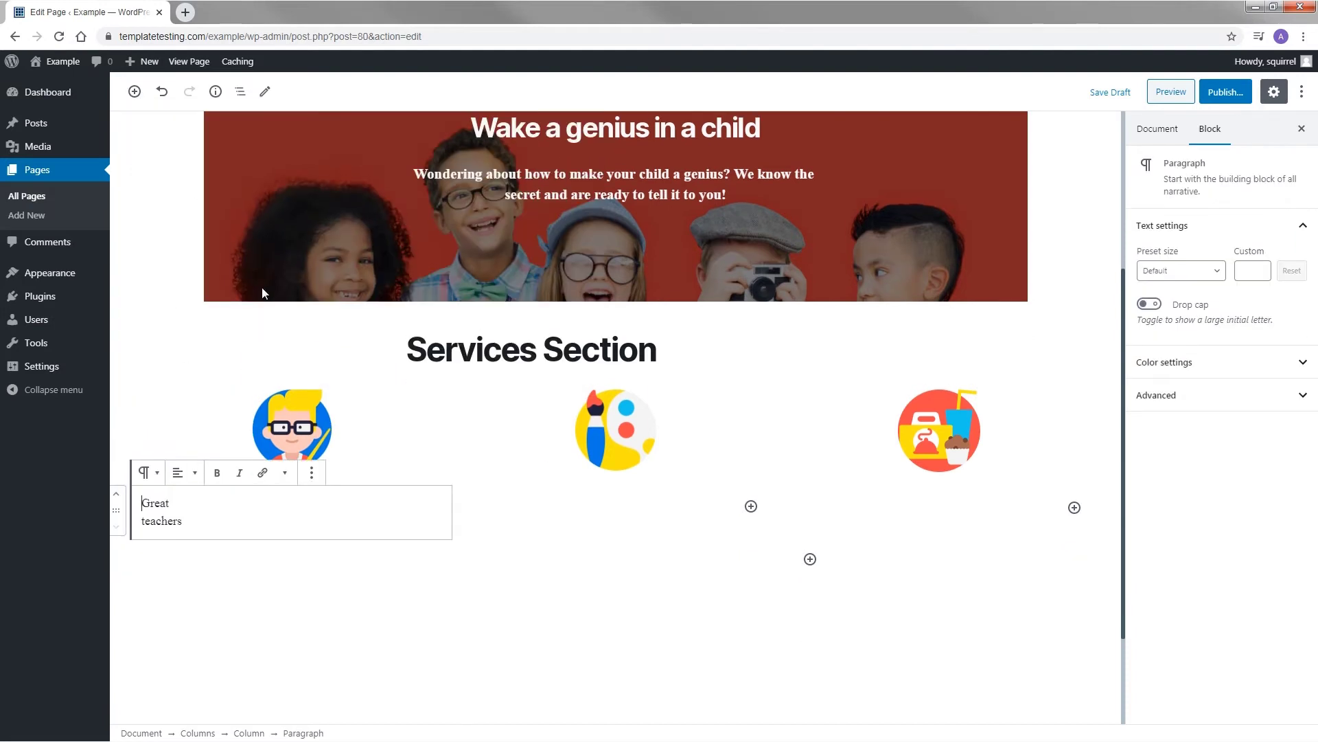
# Transform the "Great teachers" paragraph into an H3 heading and center its text.
pyautogui.moveTo(140, 497); pyautogui.dragTo(184, 525)
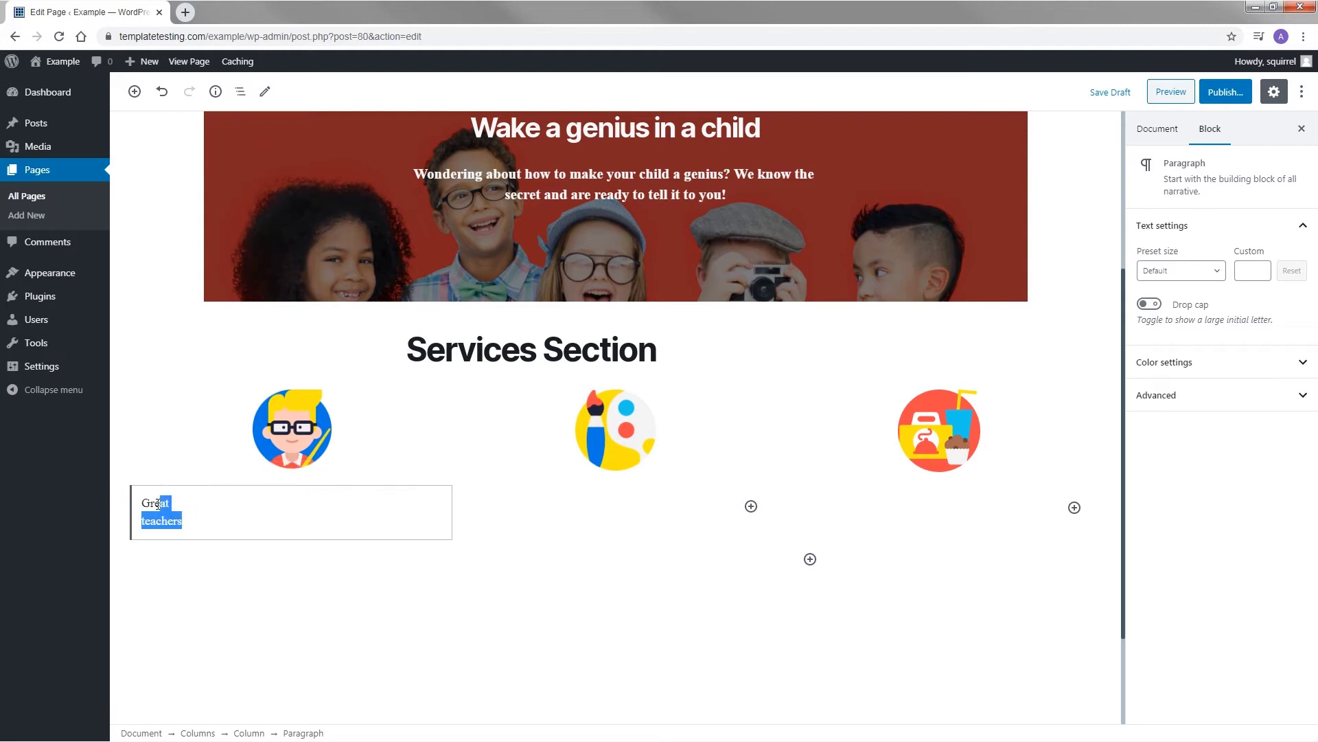
pyautogui.click(157, 487)
pyautogui.click(145, 472)
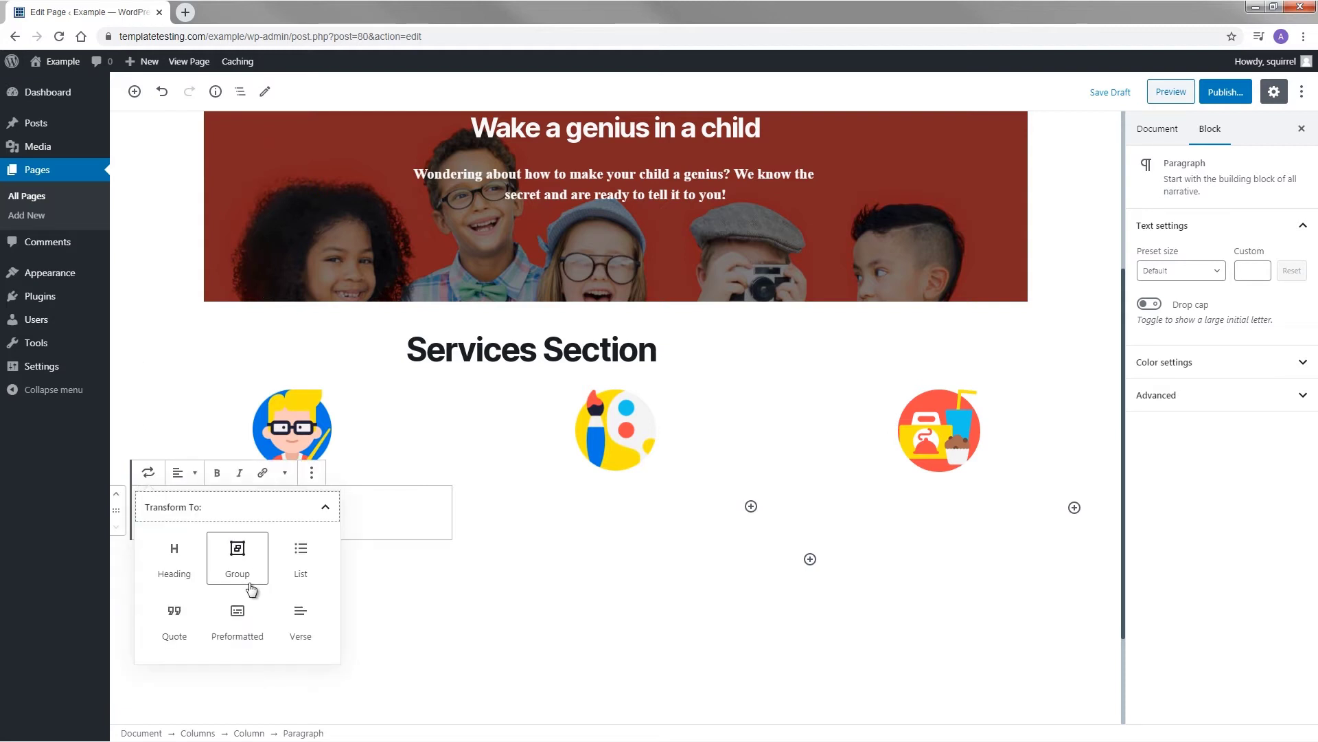
pyautogui.click(193, 565)
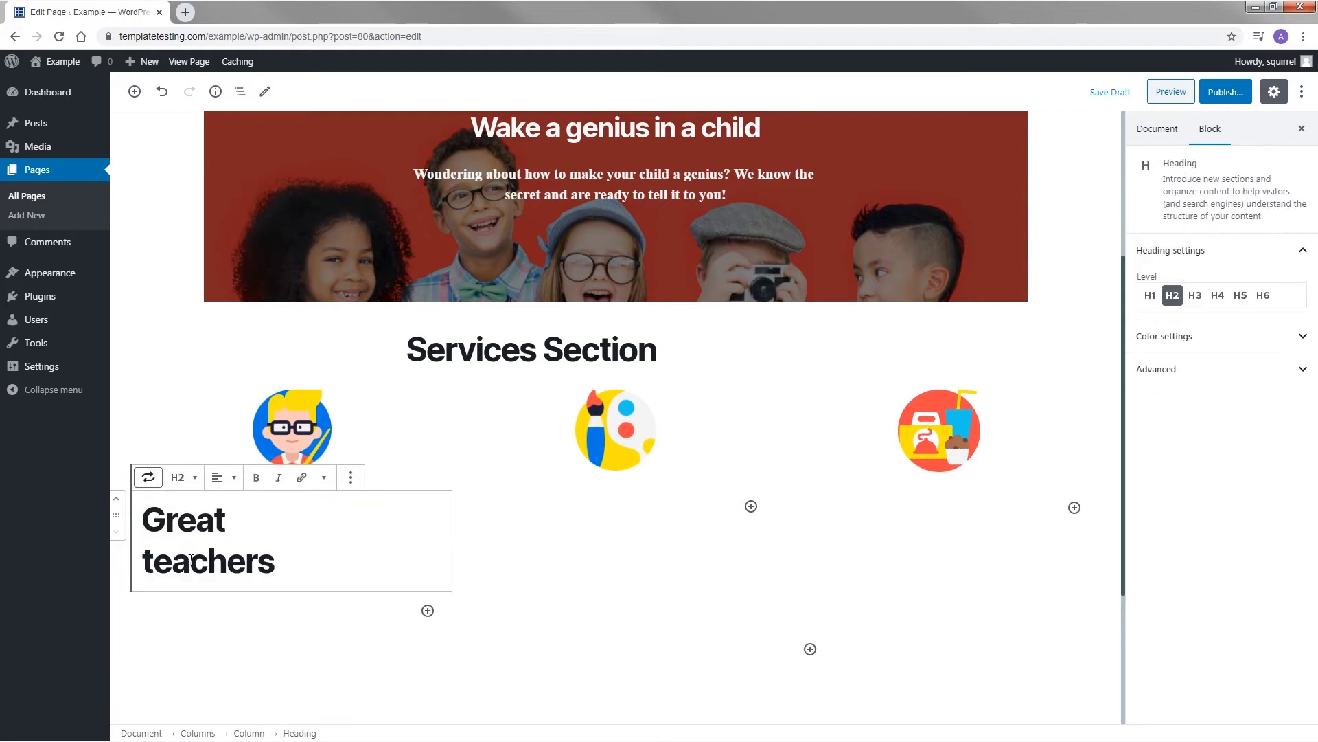
pyautogui.click(184, 478)
pyautogui.click(152, 412)
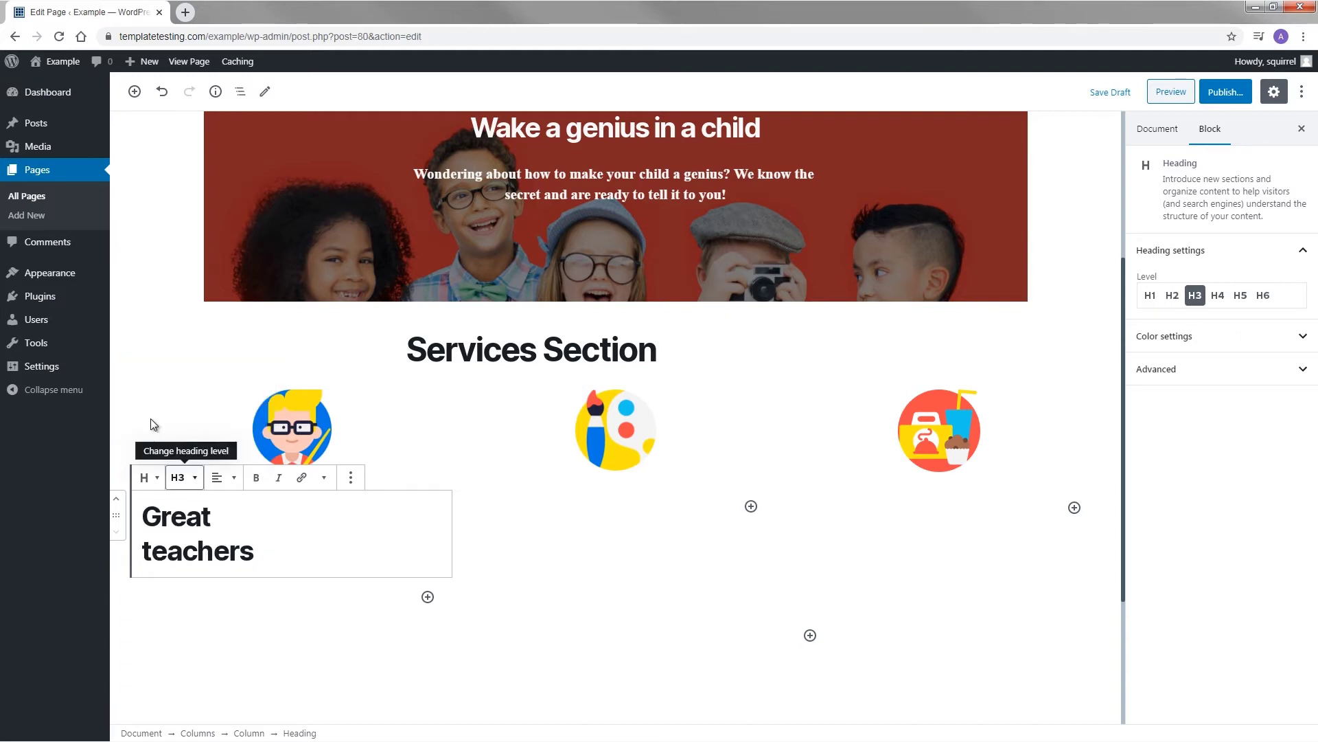
pyautogui.click(218, 478)
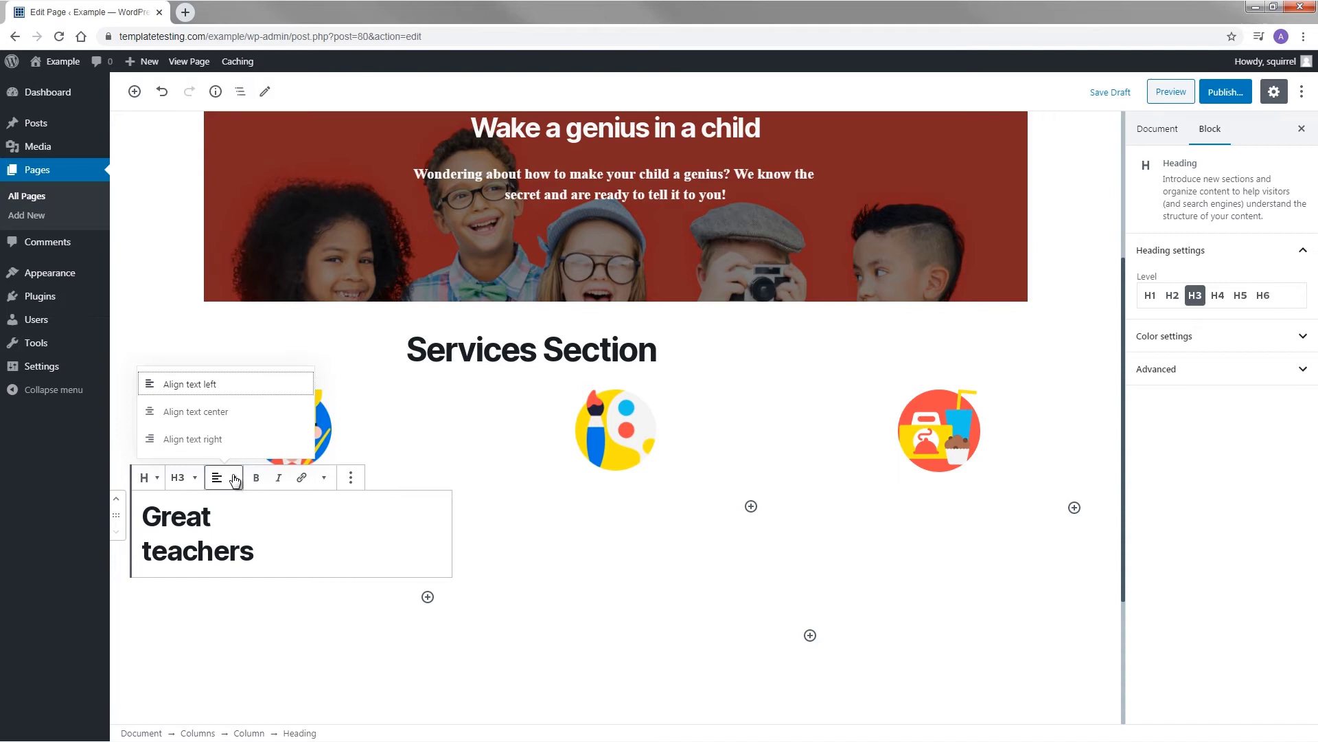
pyautogui.click(208, 420)
# Set the text color of the "Great teachers" heading to the custom blue #039cde.
pyautogui.moveTo(350, 550); pyautogui.dragTo(233, 520)
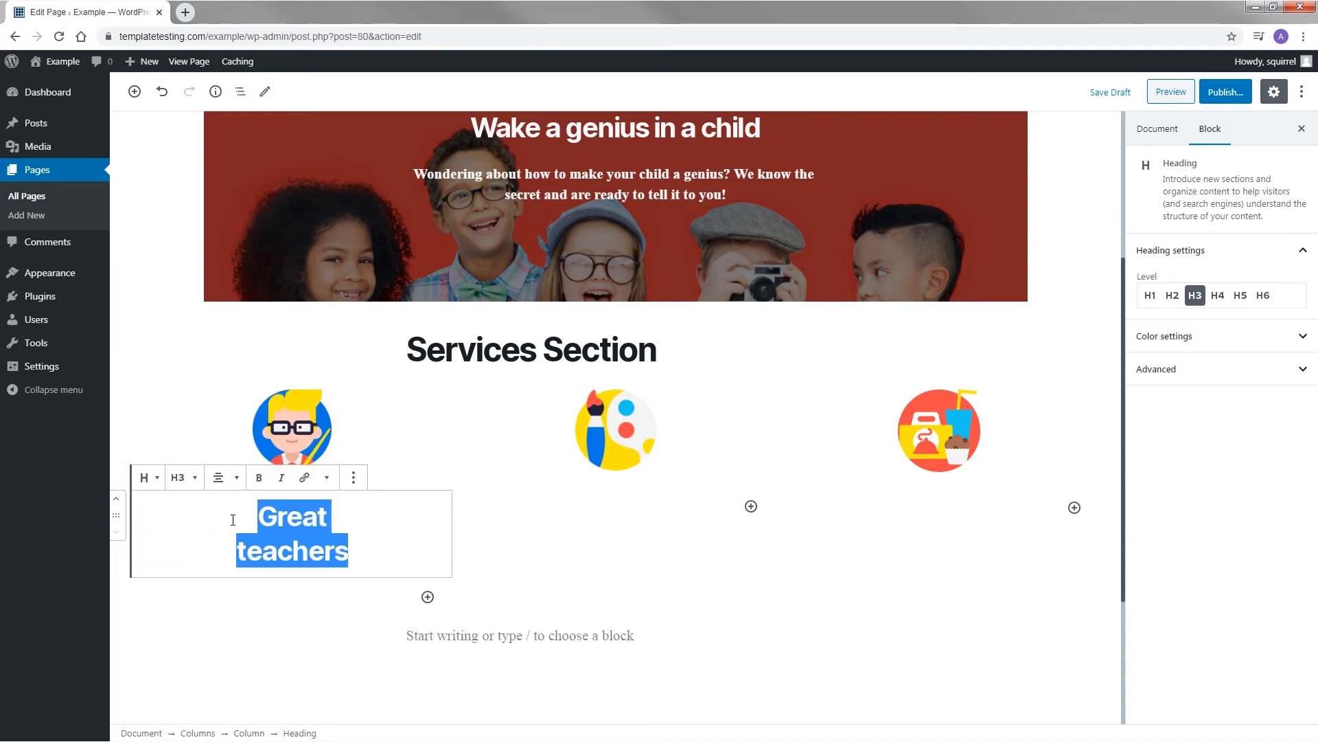
pyautogui.click(263, 489)
pyautogui.click(263, 489)
pyautogui.click(1167, 336)
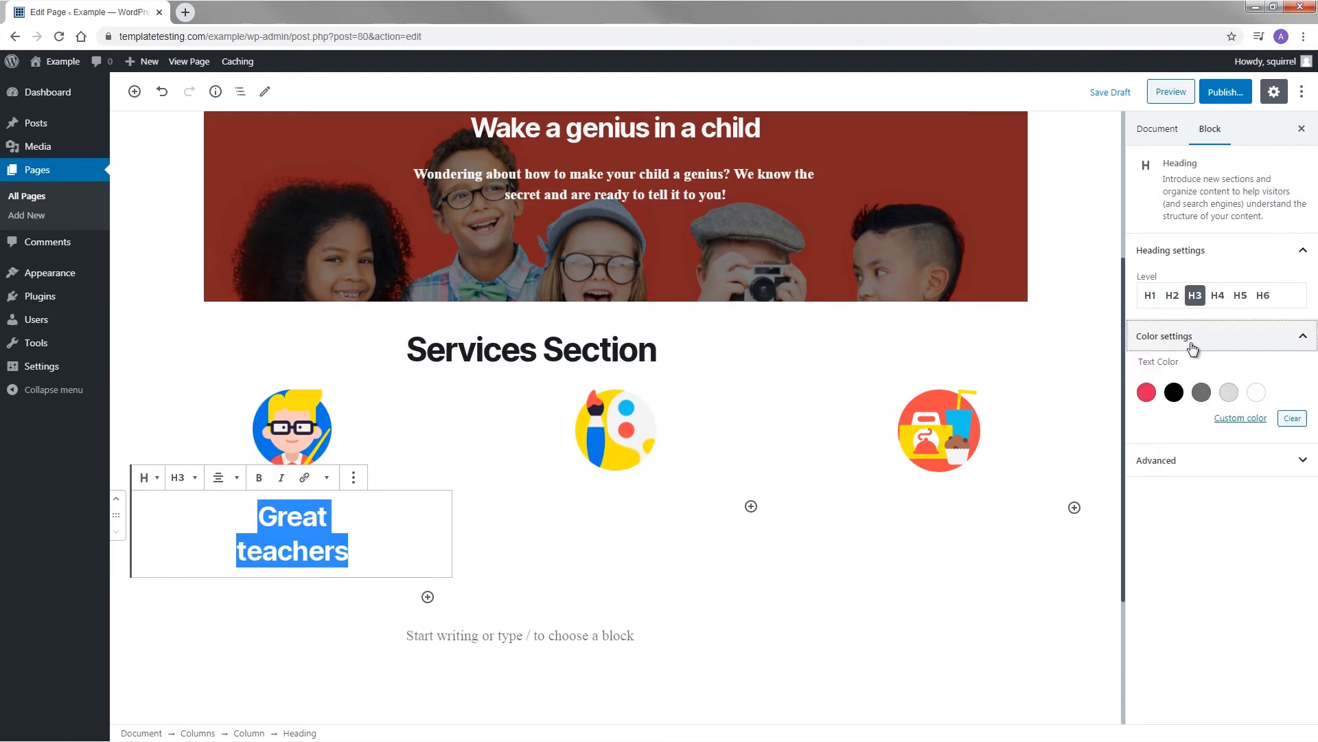
pyautogui.click(1234, 418)
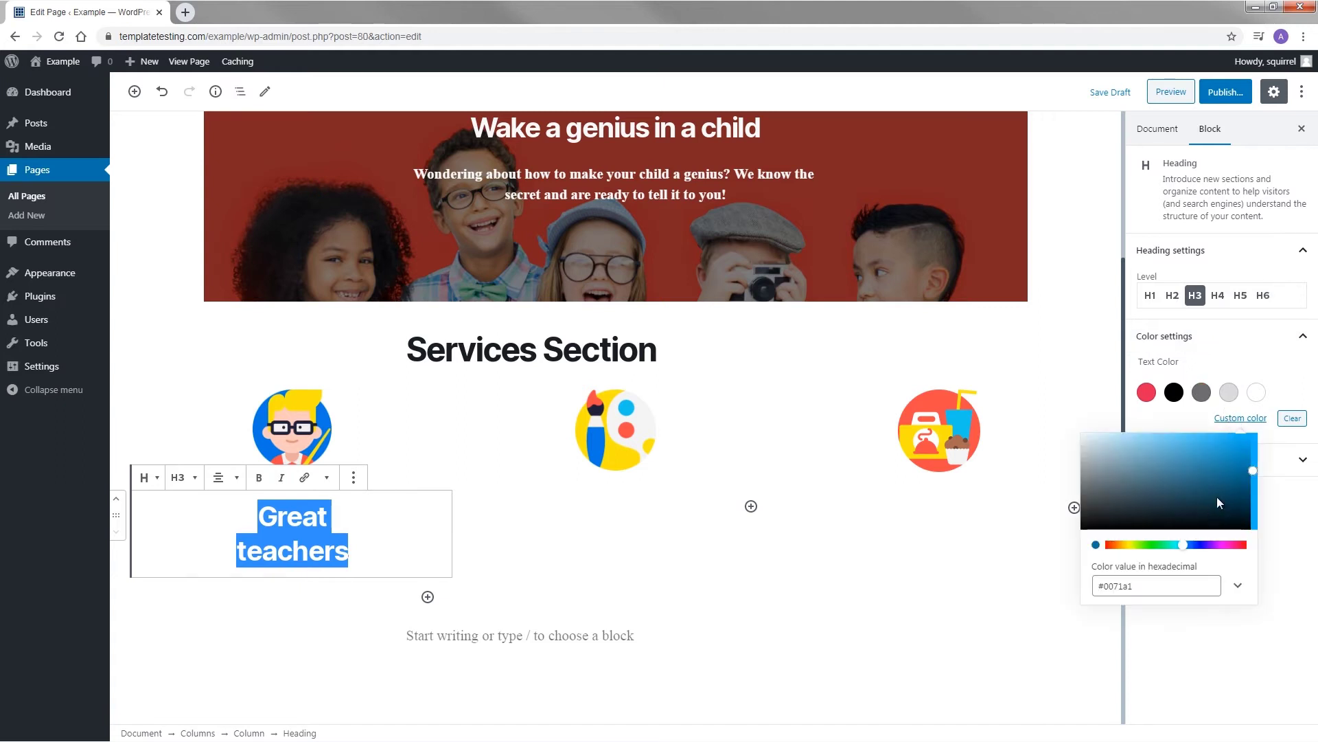
pyautogui.click(1253, 488)
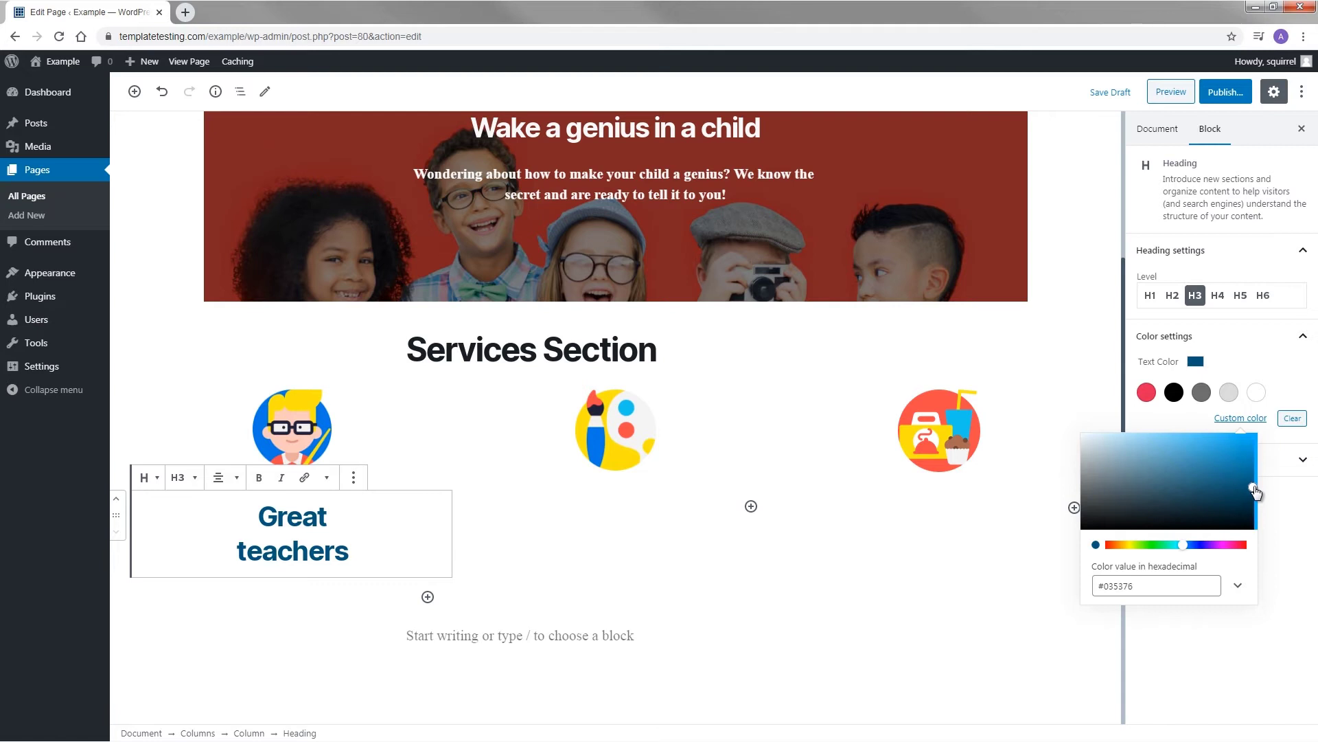
pyautogui.moveTo(1255, 489); pyautogui.dragTo(1258, 452)
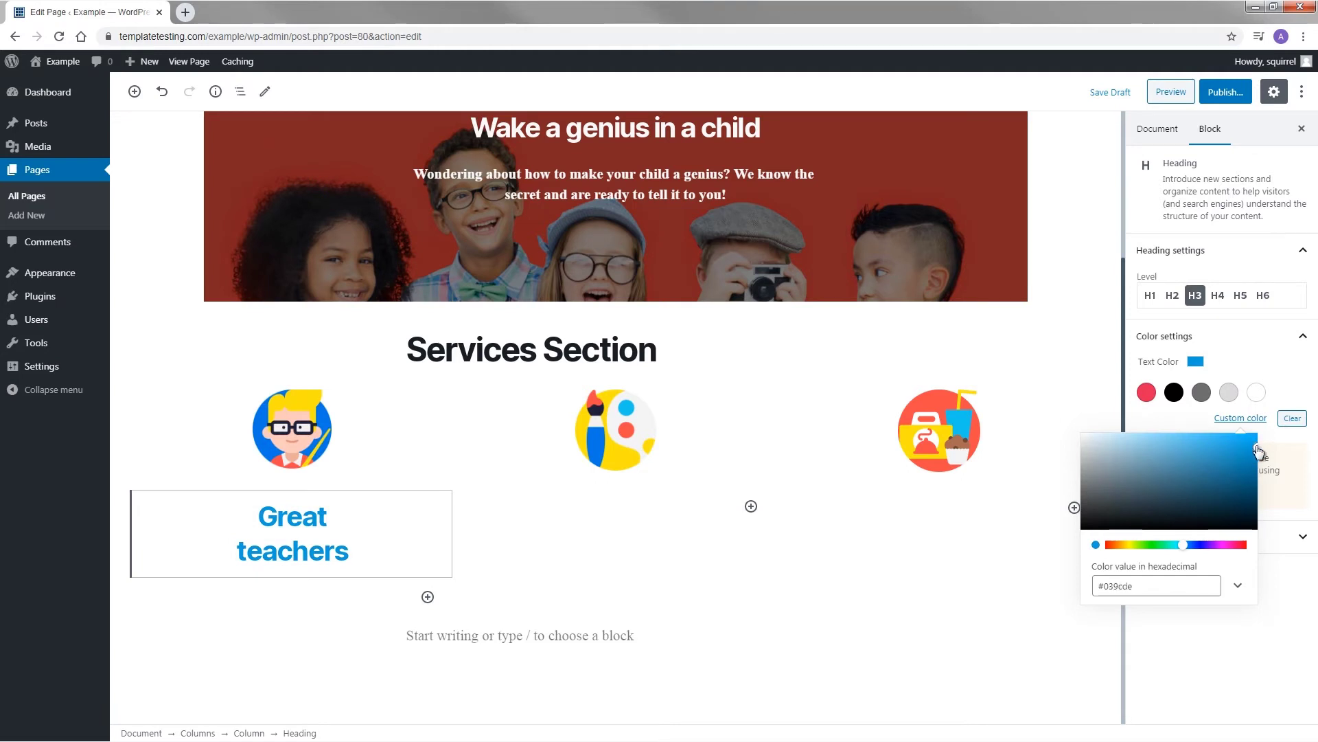
pyautogui.click(457, 504)
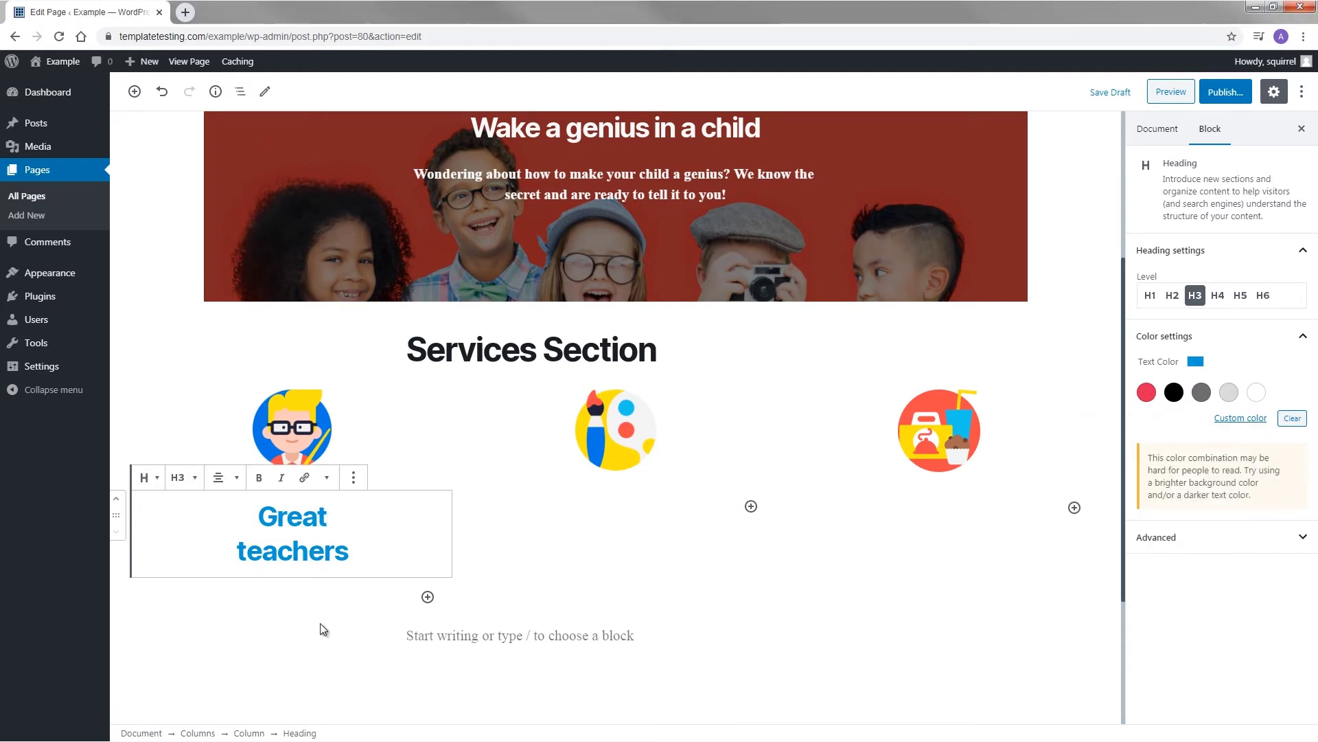
# Add a paragraph under "Great teachers" reading "Check the power of our stunnig and professional teachers, who have great experience.".
pyautogui.scroll(-1, 320, 605)
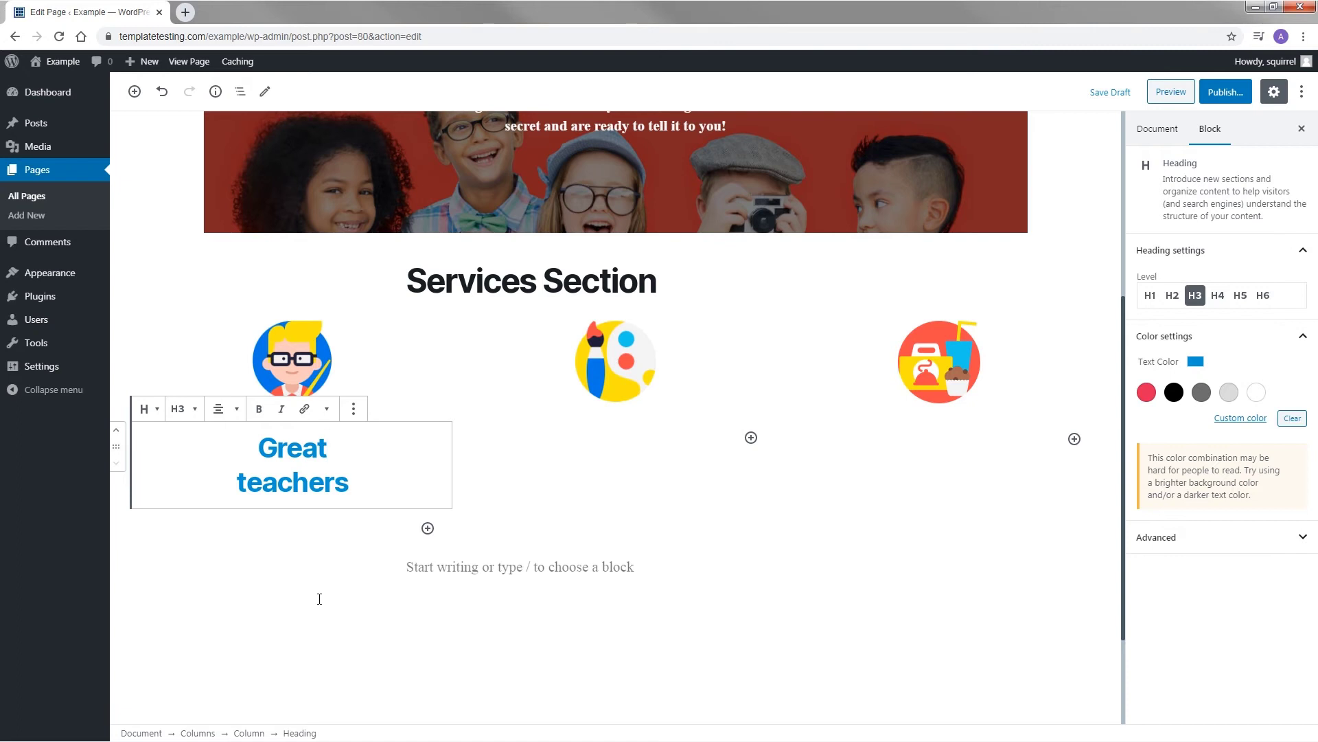
pyautogui.click(134, 91)
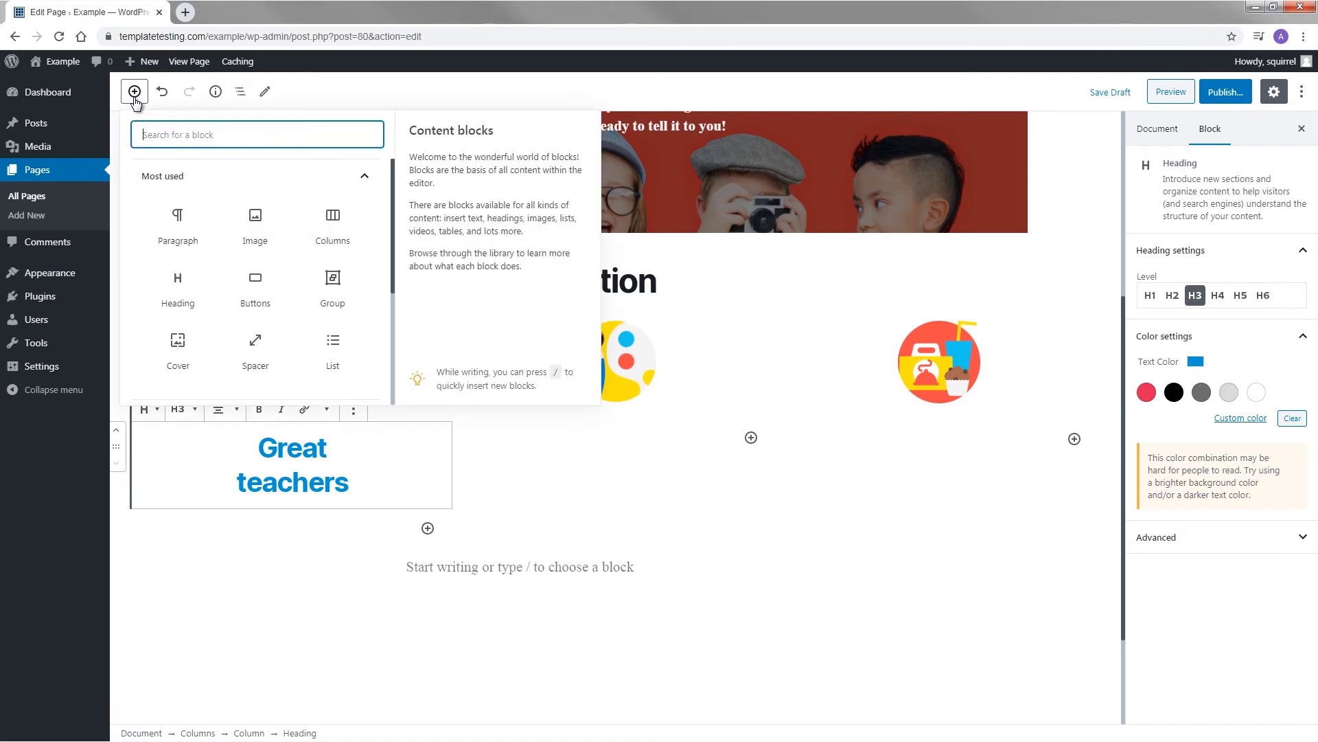
pyautogui.click(175, 229)
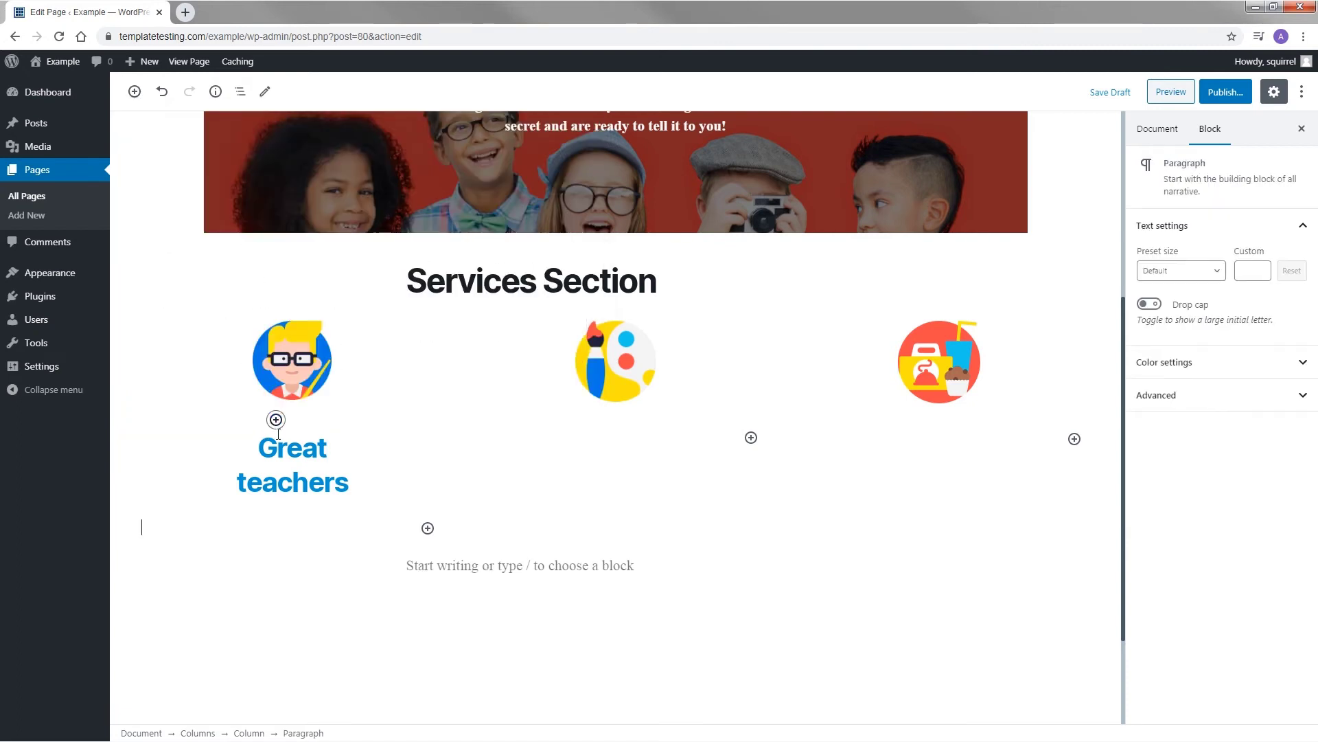
pyautogui.write('Check the power of our stunnig and professional teachers, who have great experience.')
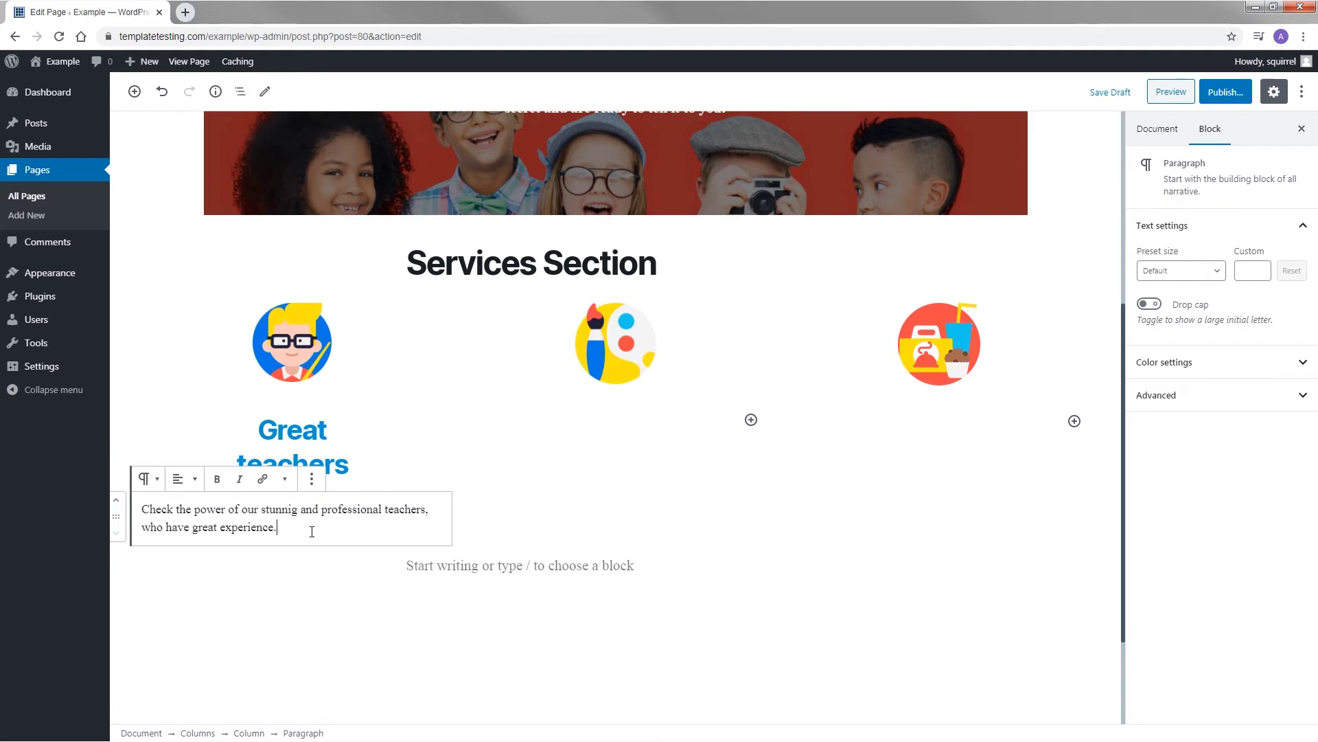
# Center the description under "Great teachers" and make it bold.
pyautogui.moveTo(309, 530); pyautogui.dragTo(145, 500)
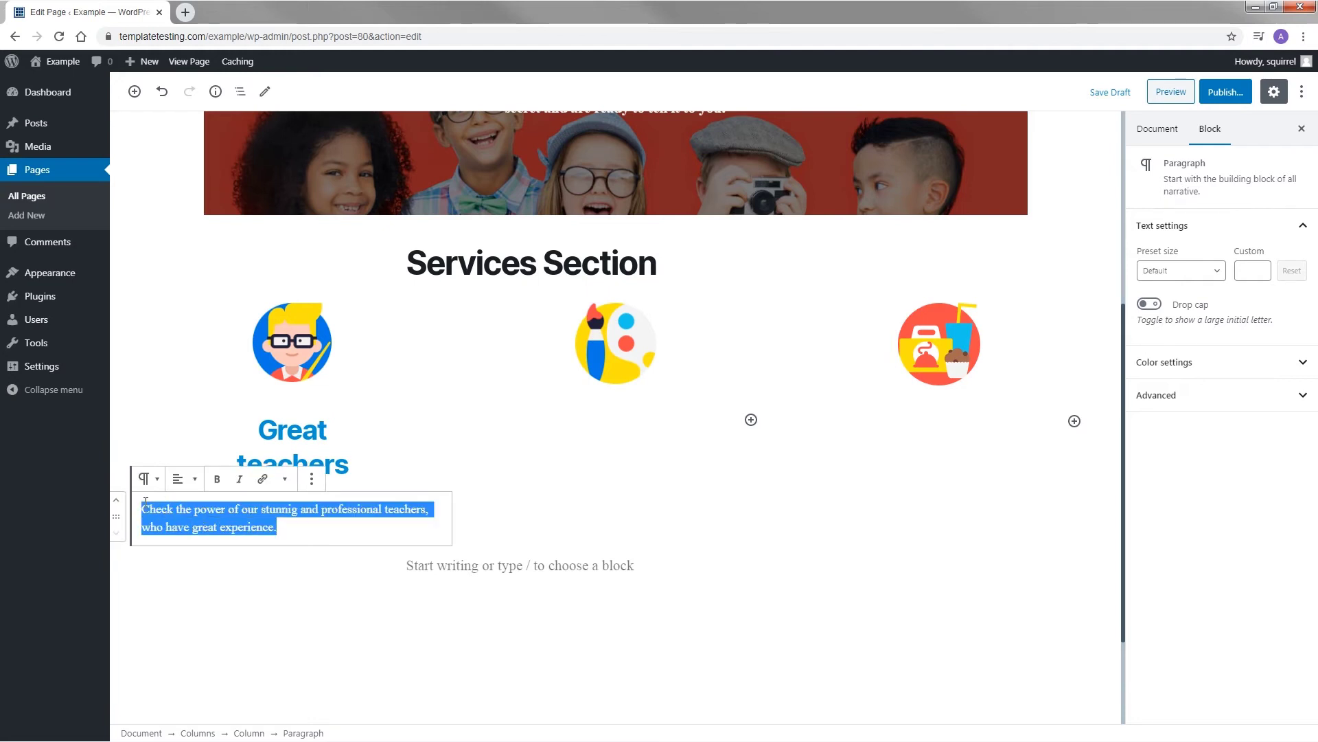
pyautogui.click(180, 480)
pyautogui.click(162, 429)
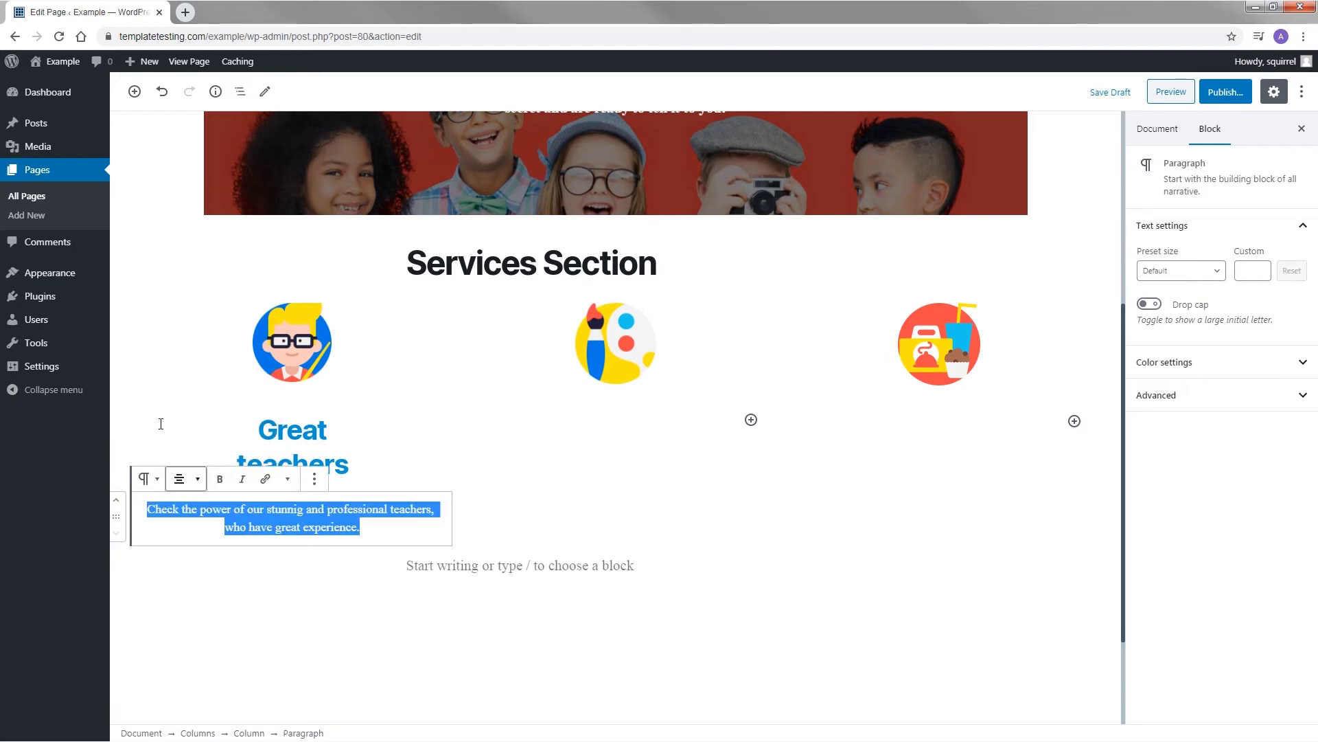
pyautogui.click(221, 482)
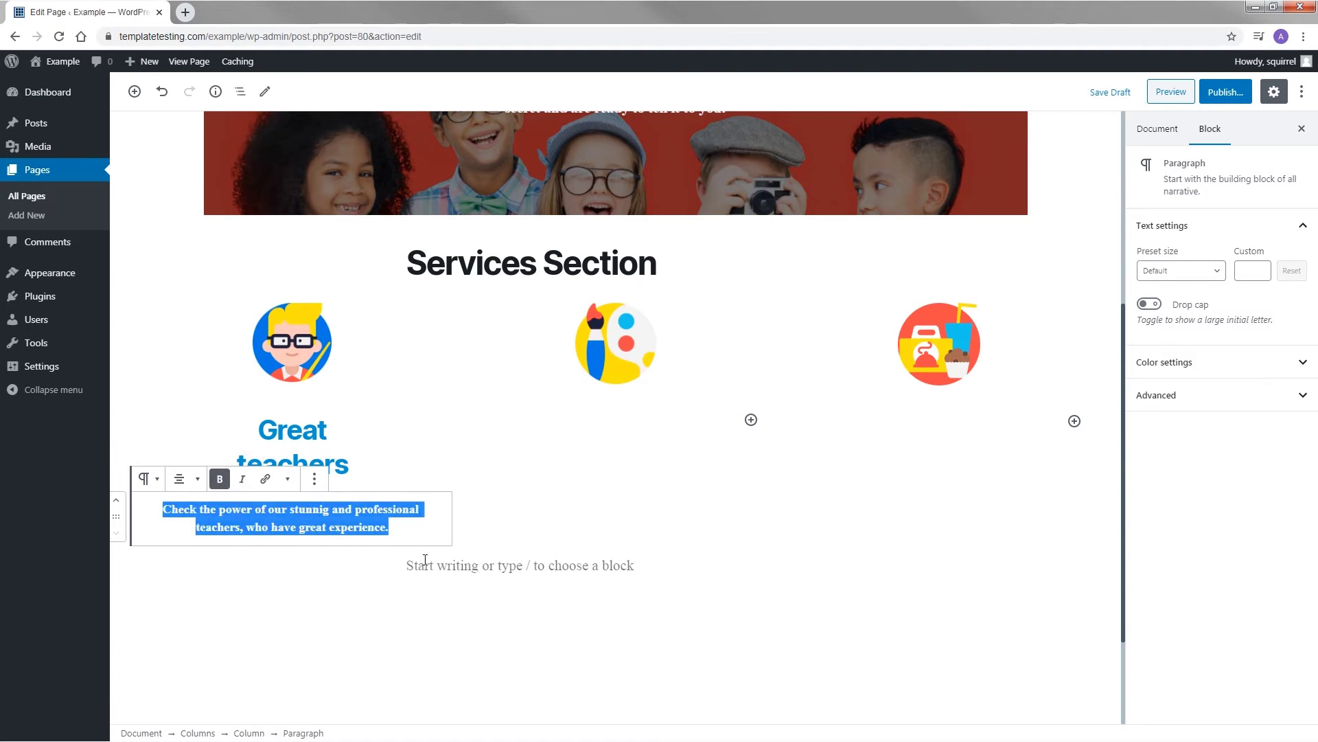
pyautogui.click(356, 587)
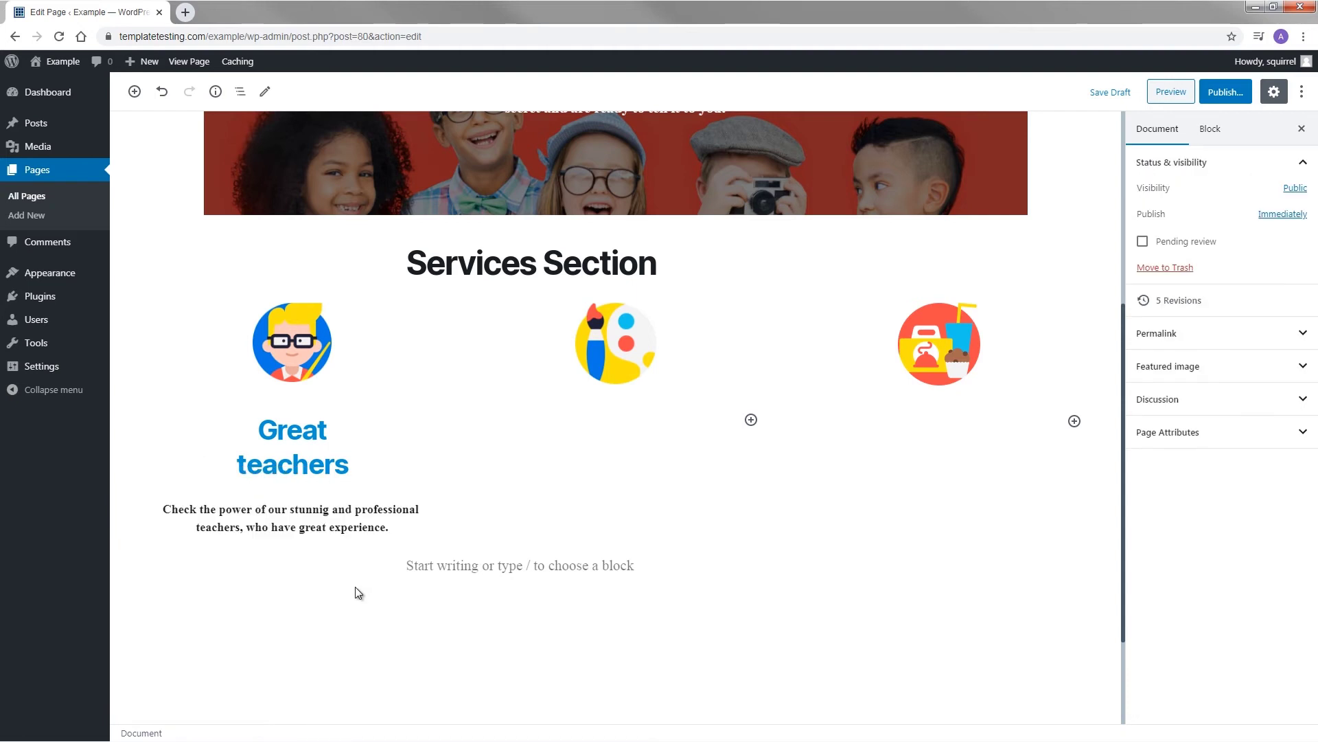
# Add the text "Excellent programmes" on two lines in a new block beneath the second column's image.
pyautogui.click(601, 425)
pyautogui.click(134, 91)
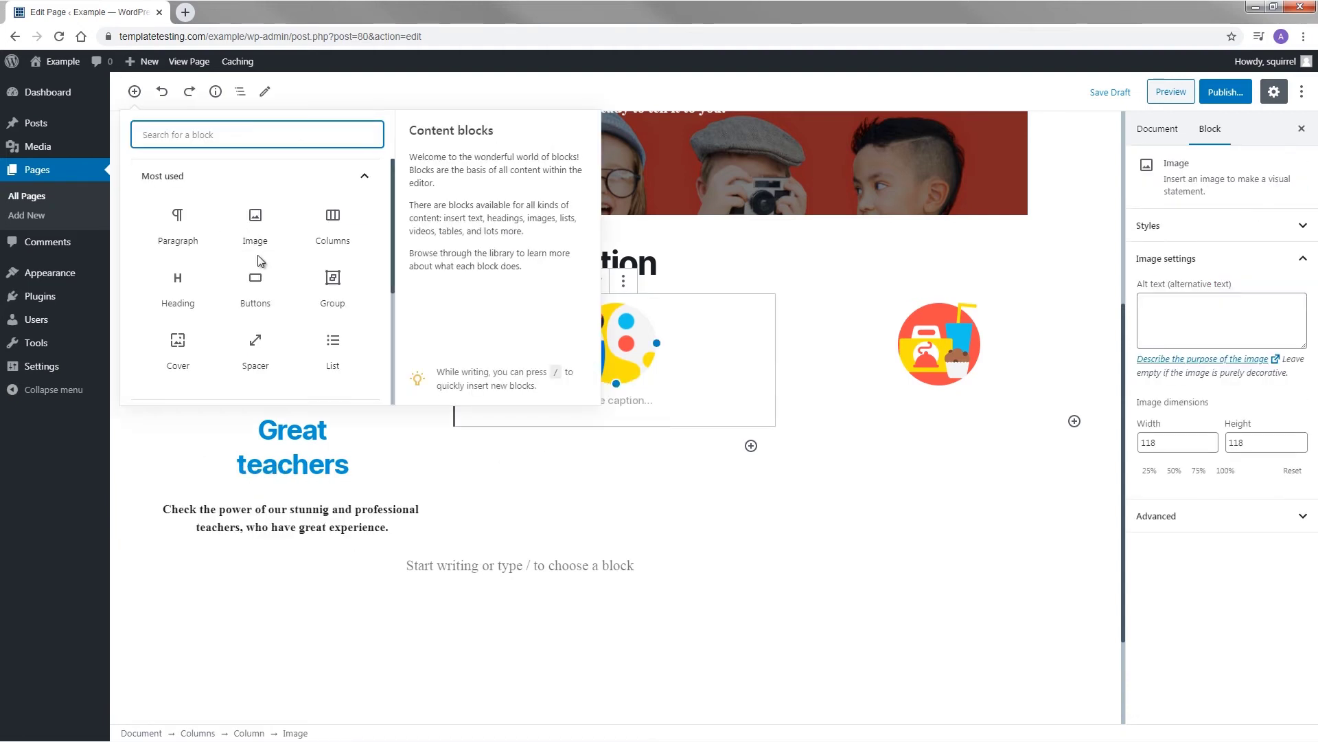
pyautogui.click(192, 286)
pyautogui.write('Excellent programmes')
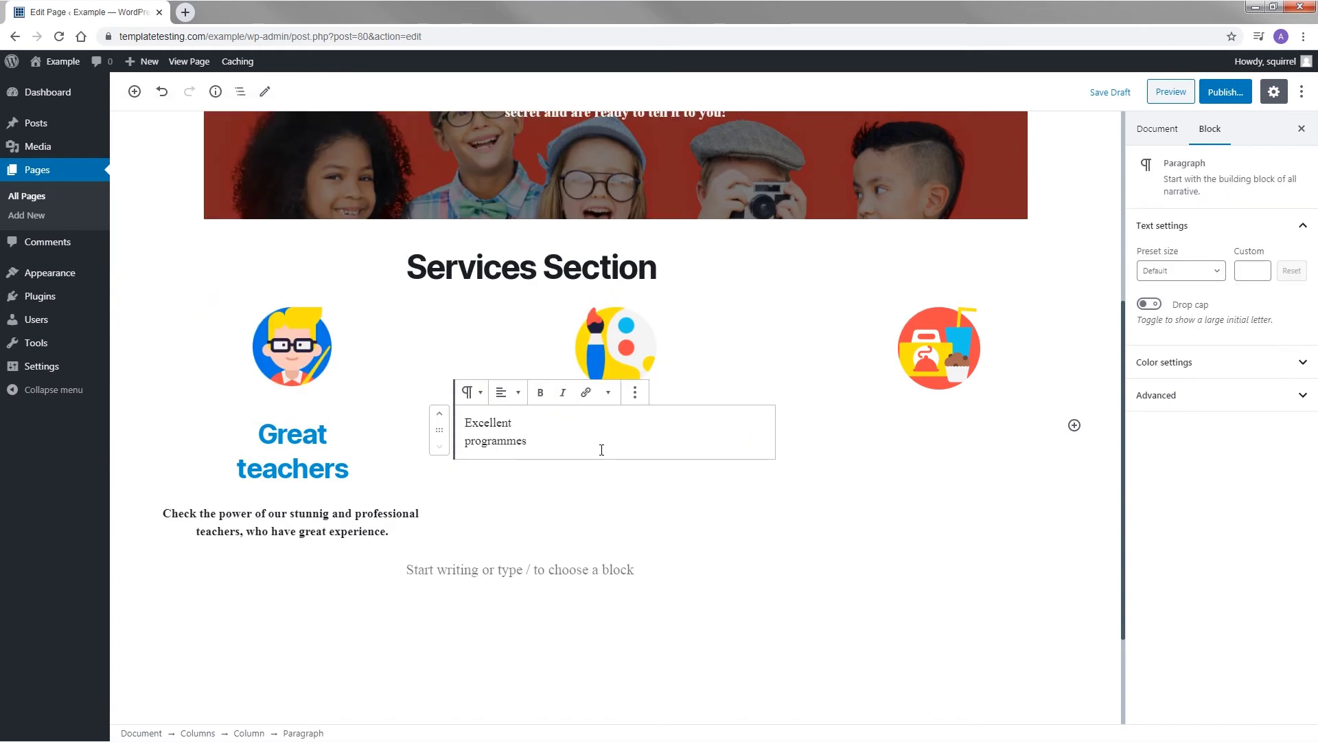
# Transform the "Excellent programmes" paragraph into an H3 heading and center its text.
pyautogui.moveTo(539, 443); pyautogui.dragTo(466, 420)
pyautogui.click(471, 392)
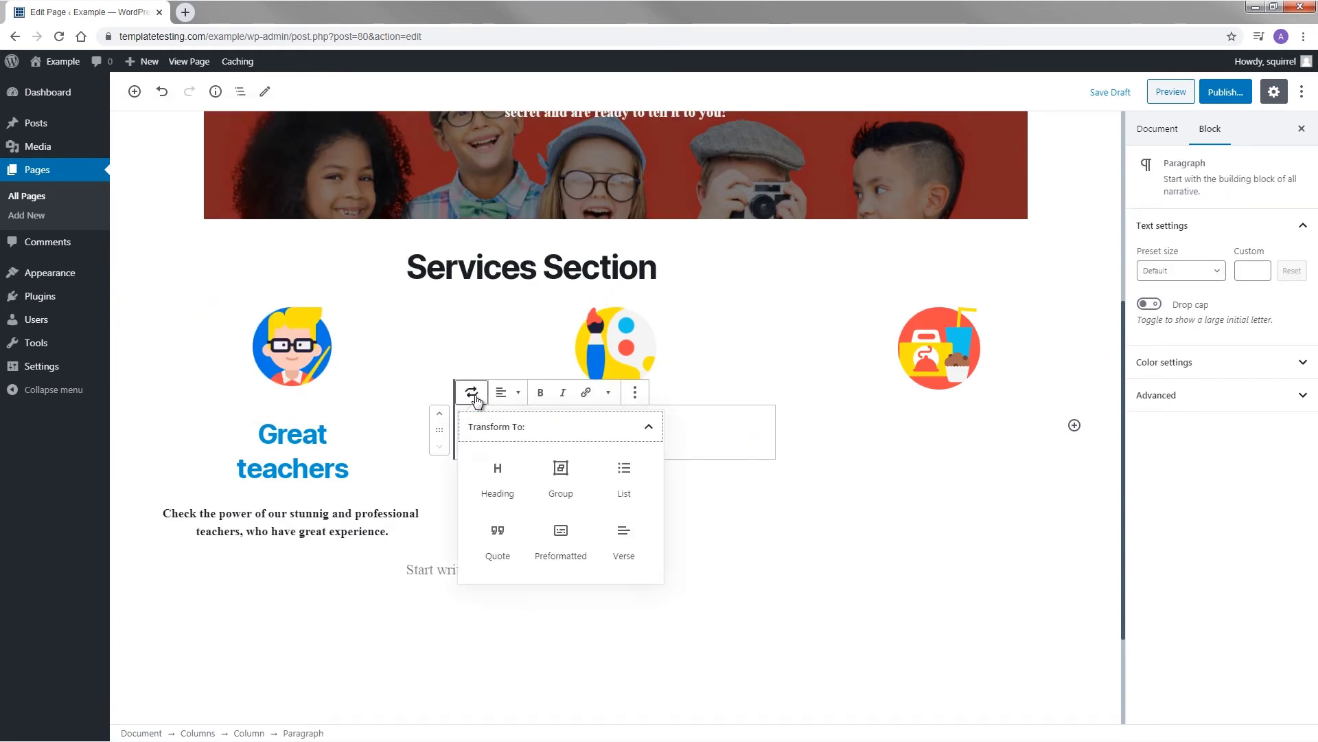
pyautogui.click(518, 489)
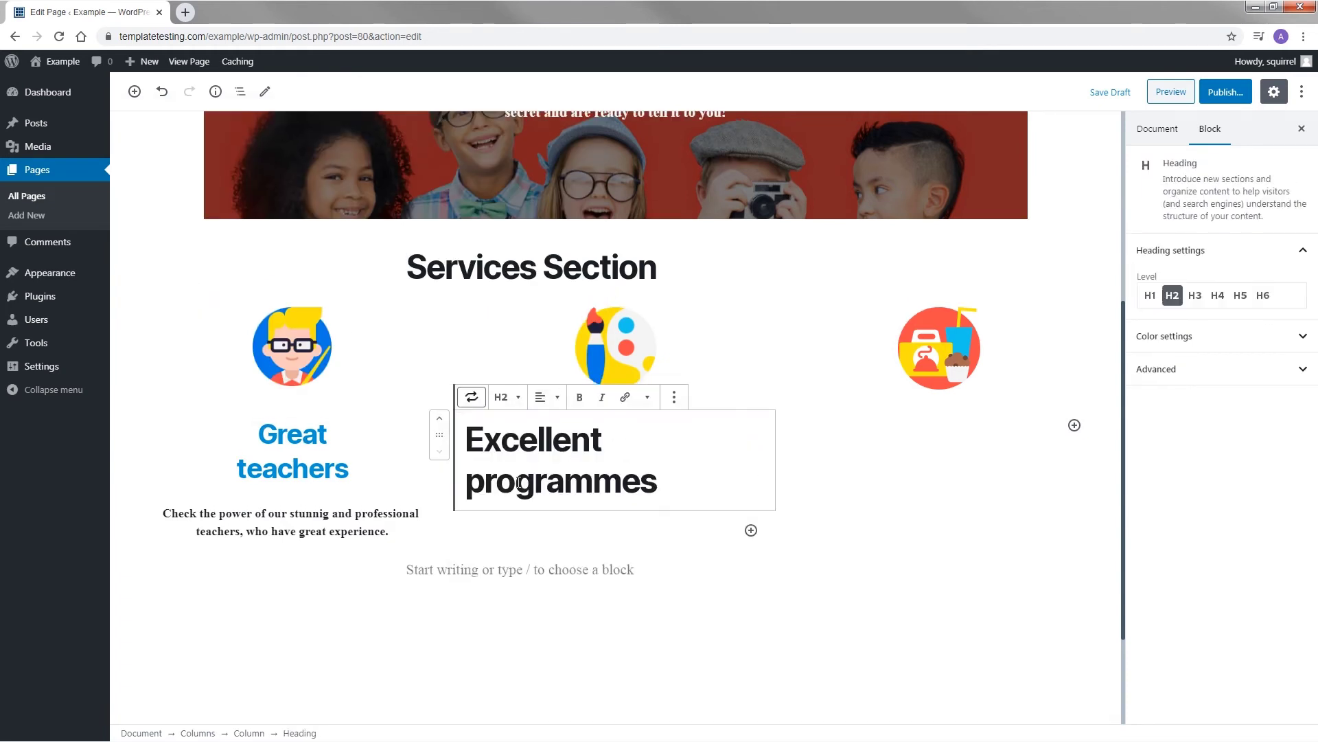
pyautogui.click(514, 397)
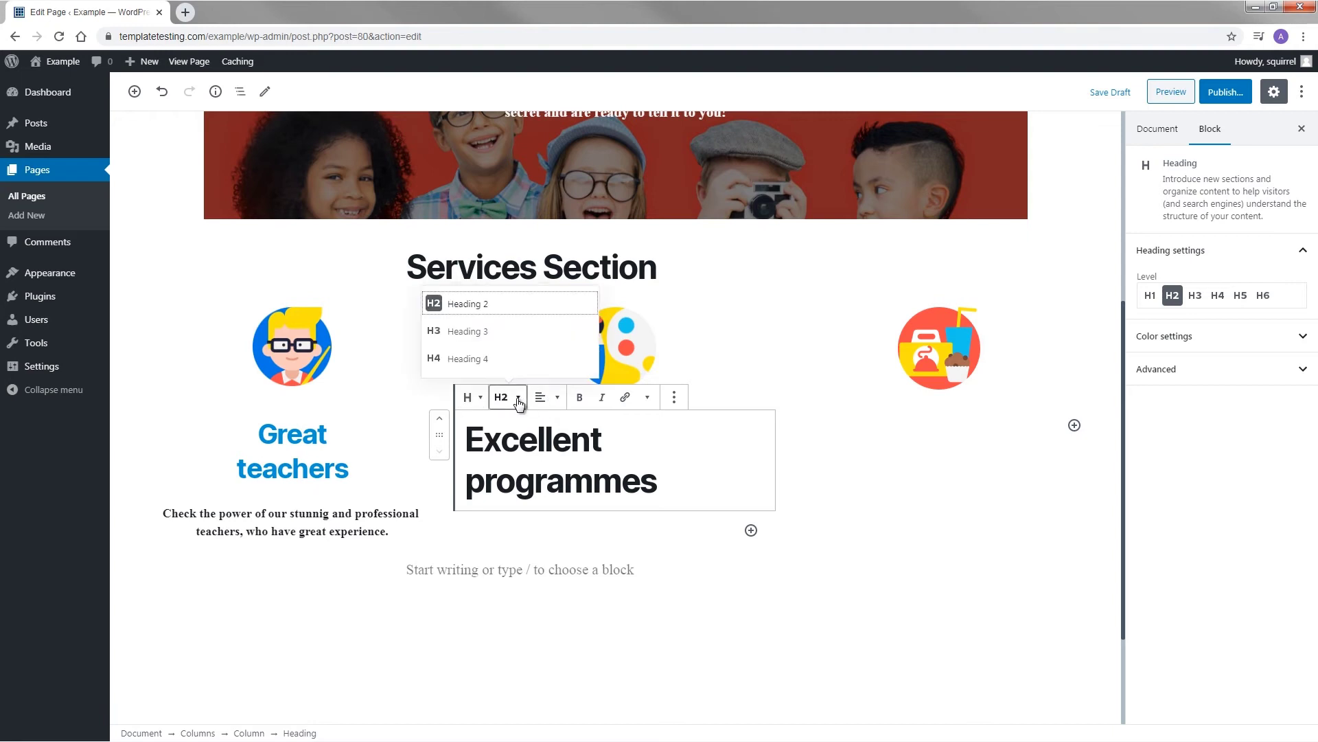
pyautogui.click(481, 329)
pyautogui.click(565, 392)
pyautogui.click(526, 335)
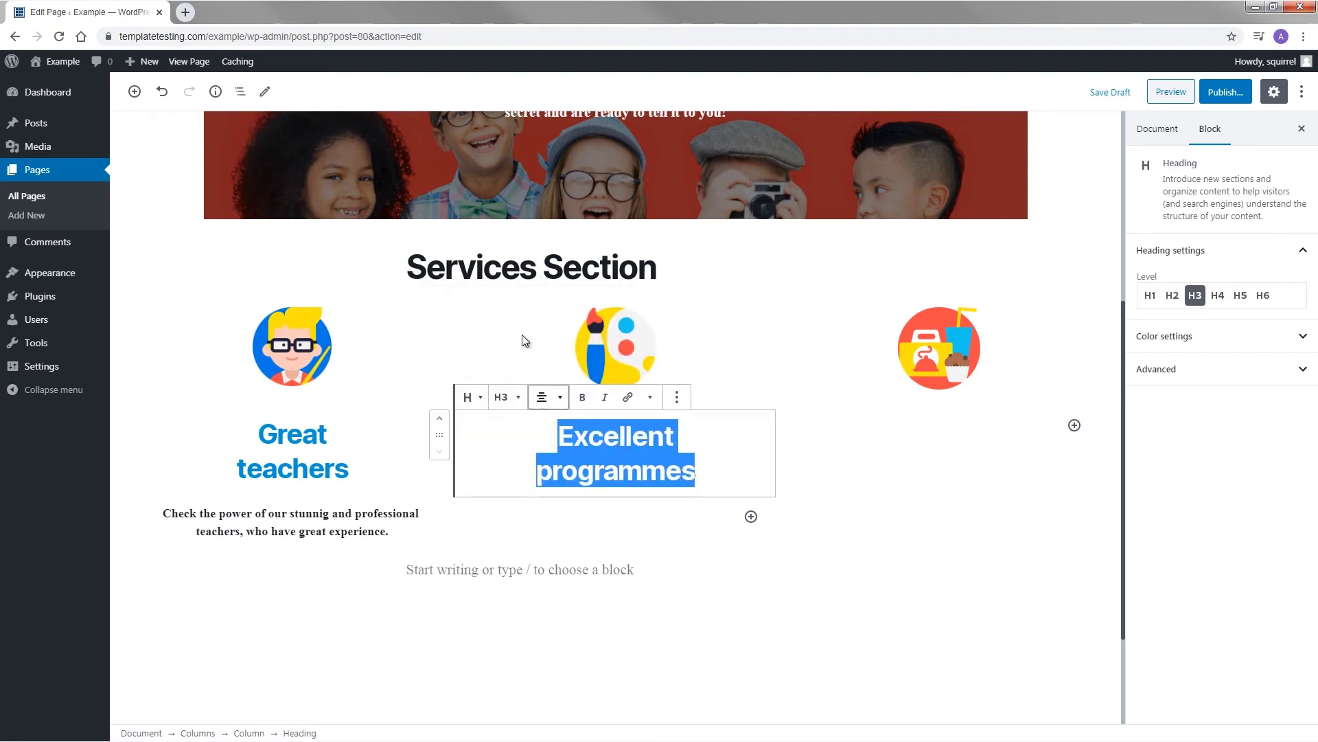
# Give the "Excellent programmes" heading a custom blue text color matching "Great teachers" by pasting the color's hexadecimal value.
pyautogui.click(1260, 338)
pyautogui.click(1255, 419)
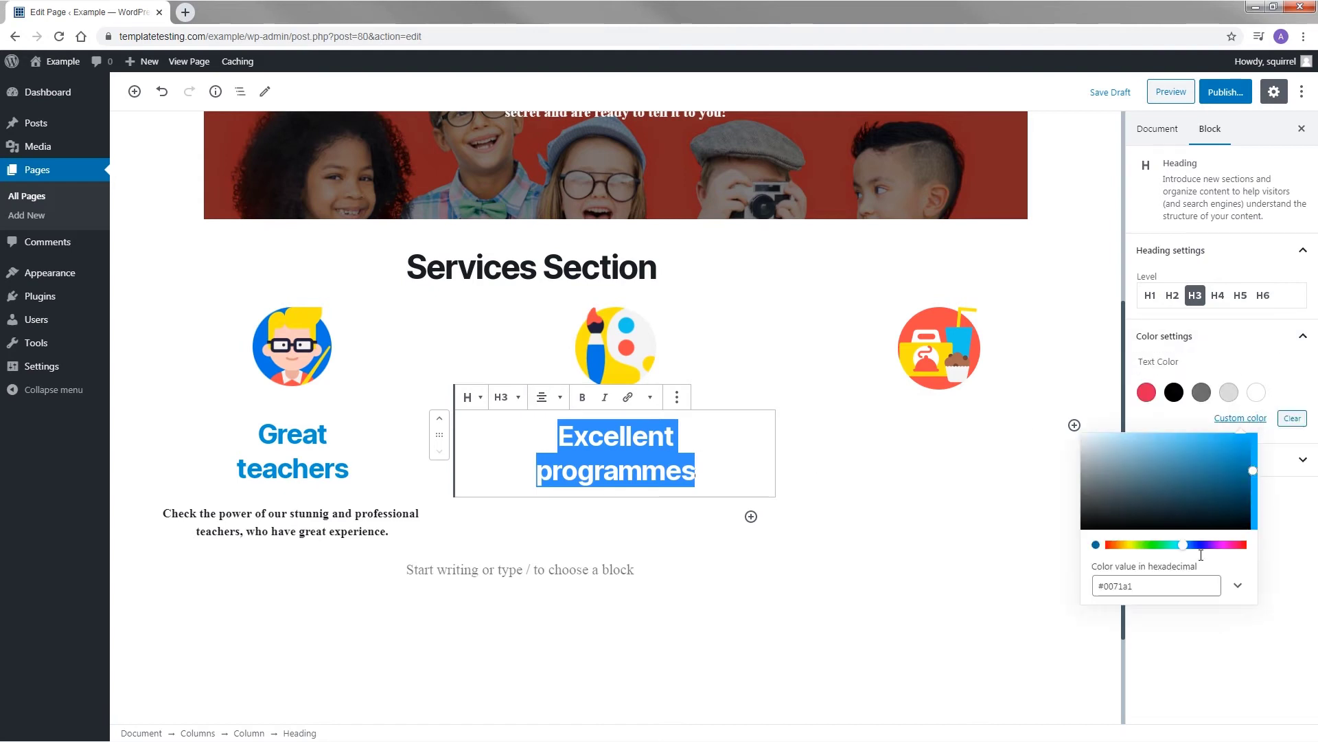
pyautogui.moveTo(1215, 586); pyautogui.dragTo(1088, 591)
pyautogui.hotkey('ctrl', 'v')
pyautogui.click(1123, 620)
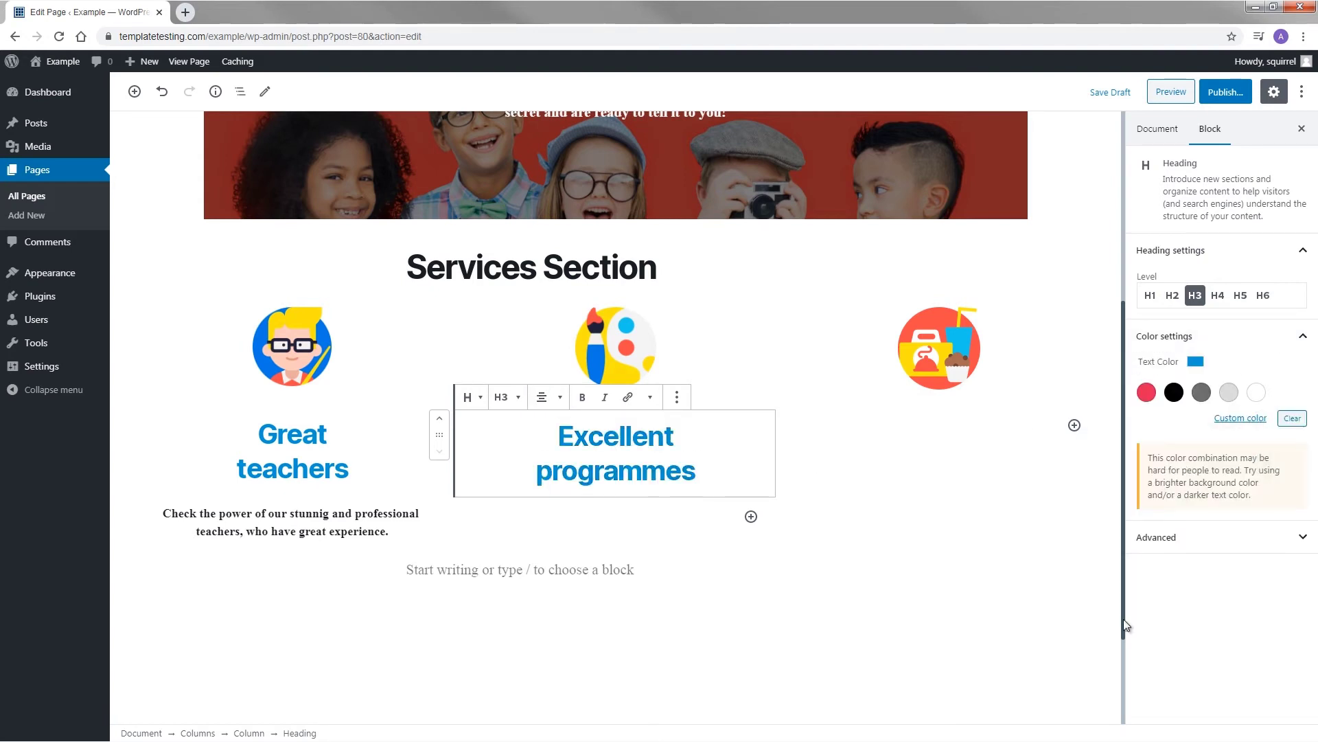
# Add under "Excellent programmes" the paragraph "Our programmes are gathered from all over the world and we improve them every year to make more unique.".
pyautogui.click(133, 92)
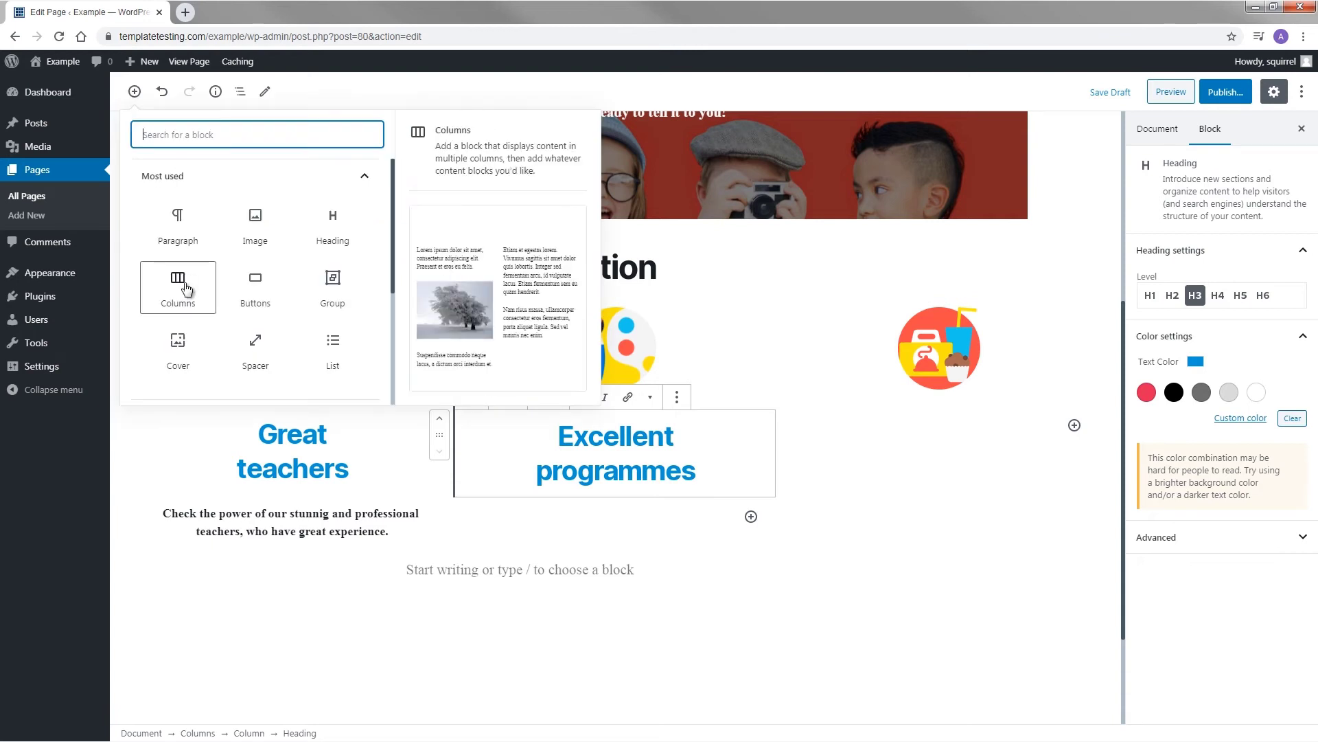
pyautogui.click(172, 228)
pyautogui.write('Our programmes are gathered from all over the world and we improve them every year to make more unique.')
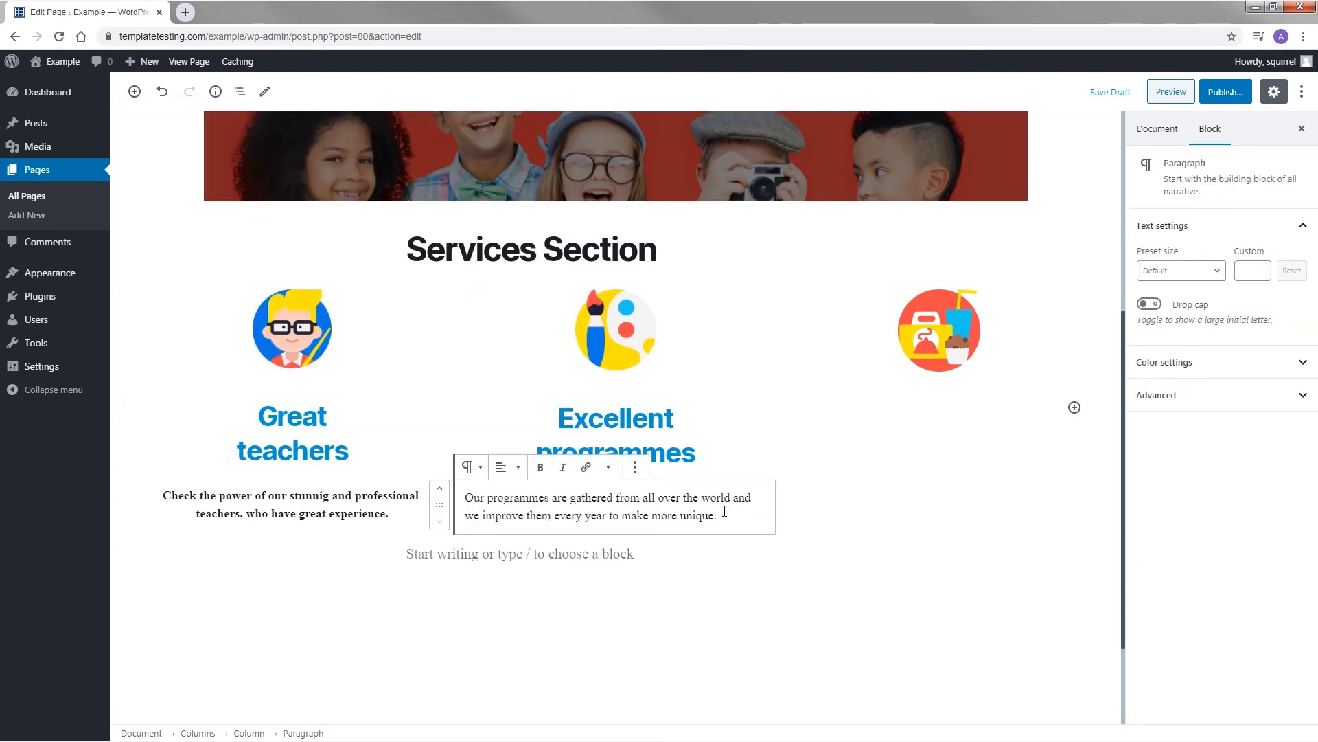
# Center the description under "Excellent programmes" and make it bold.
pyautogui.moveTo(725, 511); pyautogui.dragTo(464, 497)
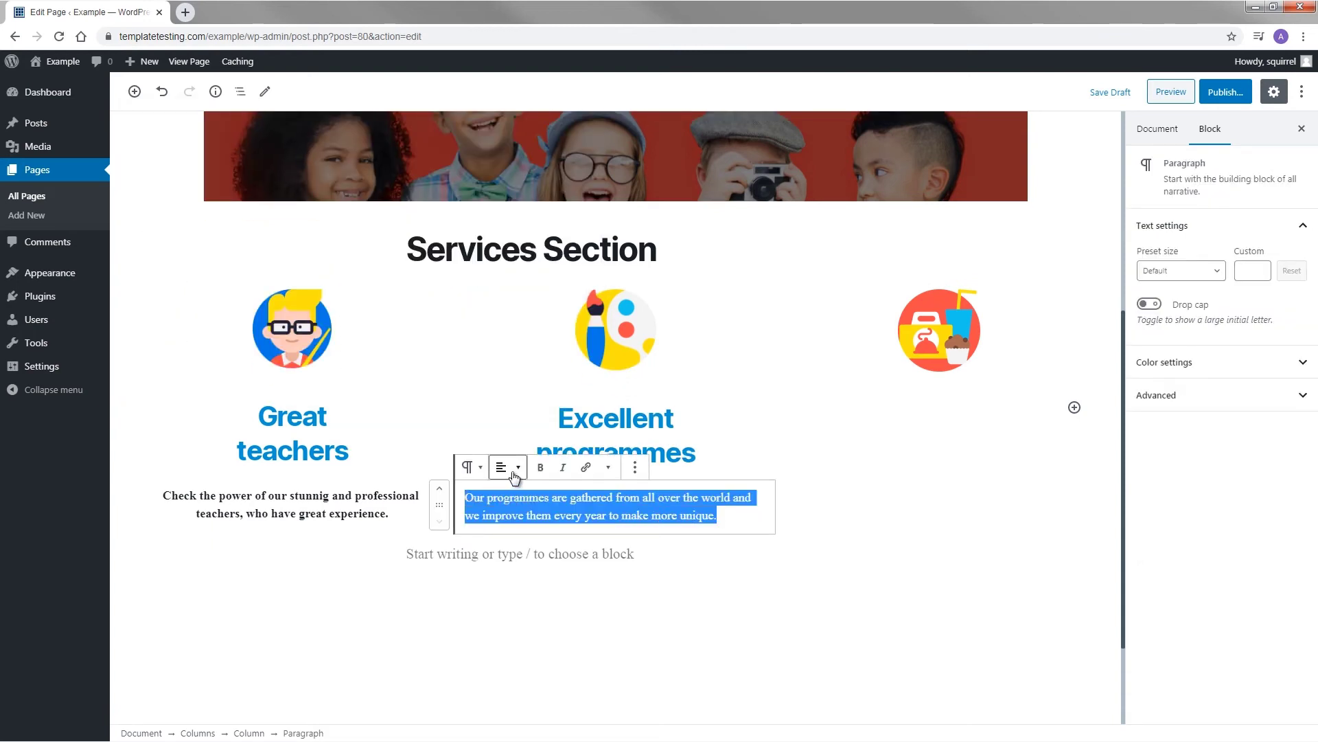
pyautogui.click(513, 470)
pyautogui.click(483, 407)
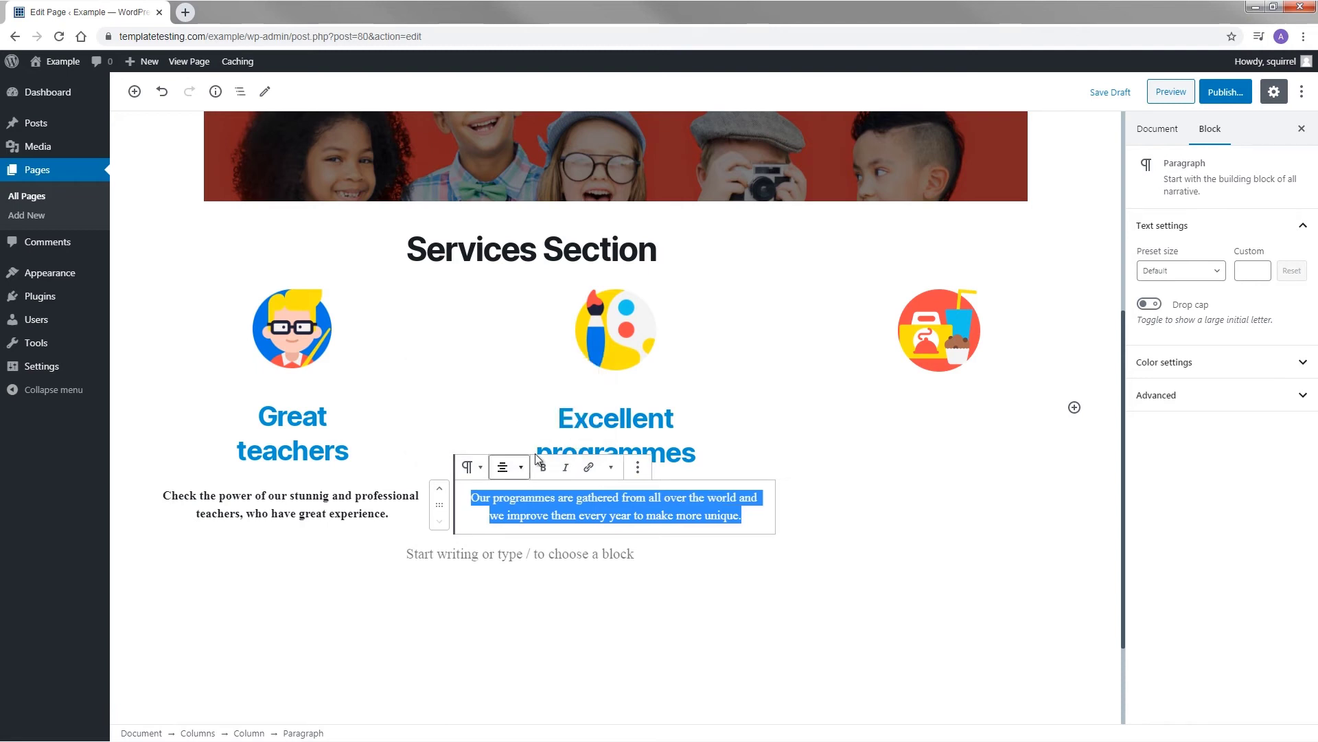
pyautogui.click(544, 469)
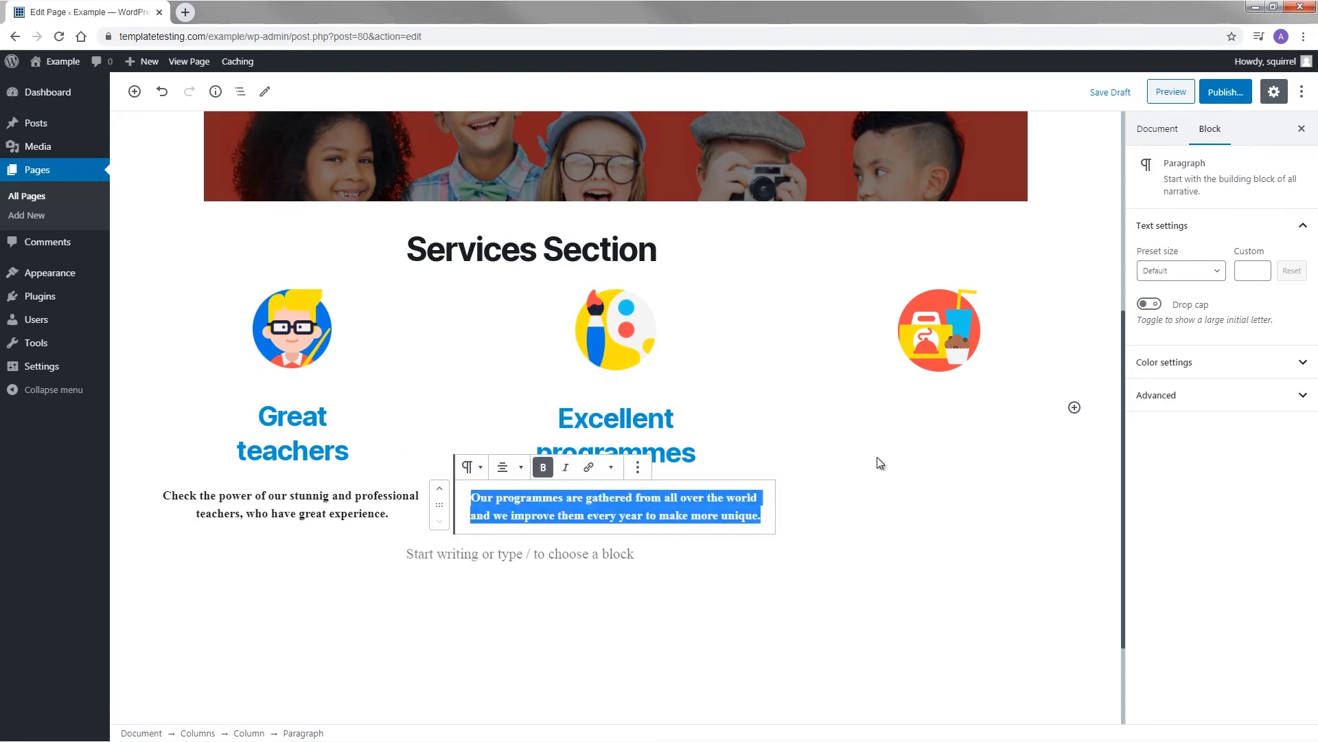
# Add the text "Delicious meals" on two lines in a new block beneath the third column's image.
pyautogui.click(914, 422)
pyautogui.click(917, 371)
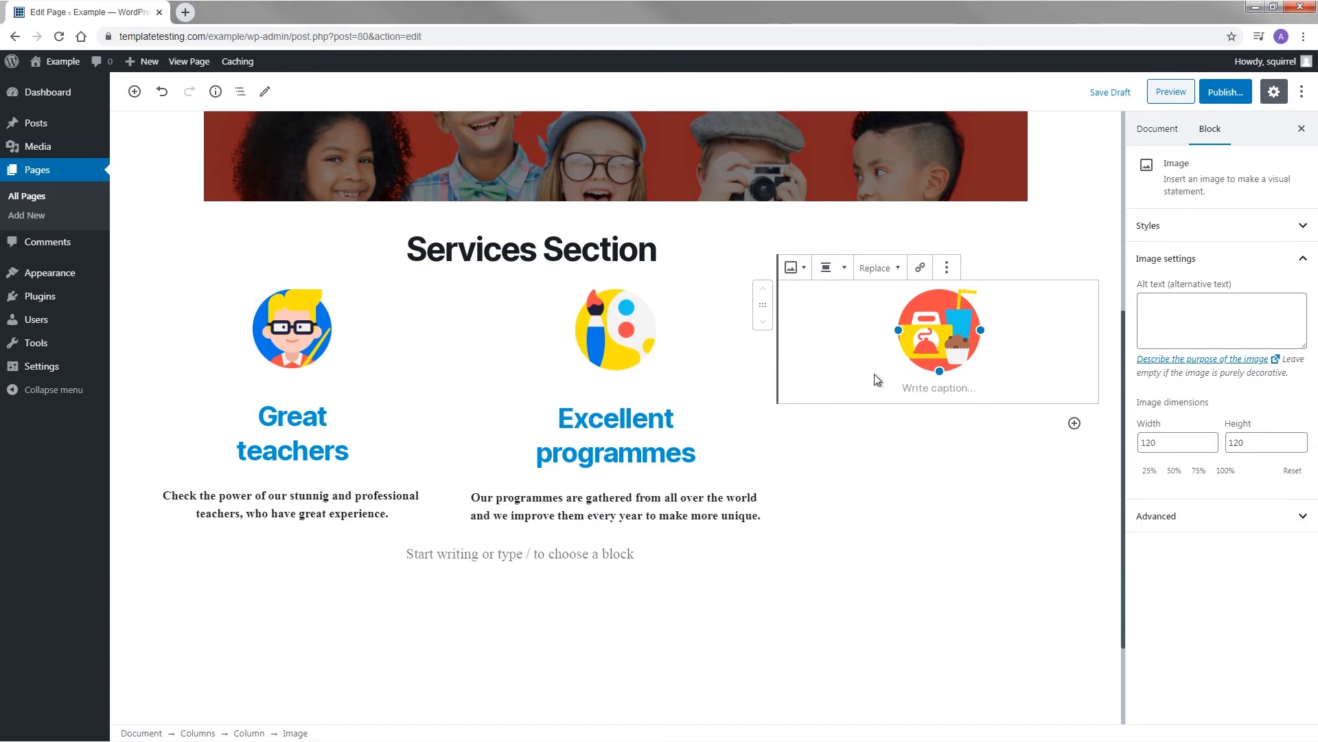
pyautogui.click(135, 91)
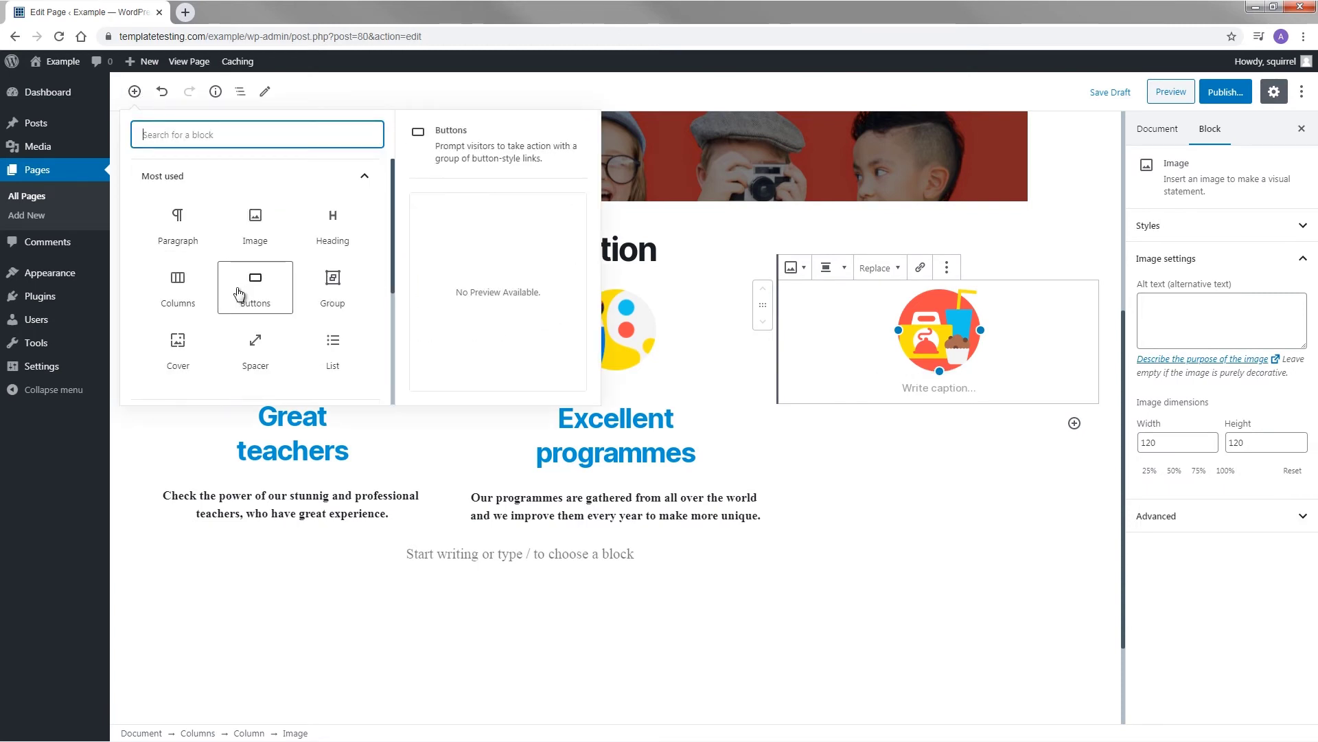
pyautogui.click(328, 236)
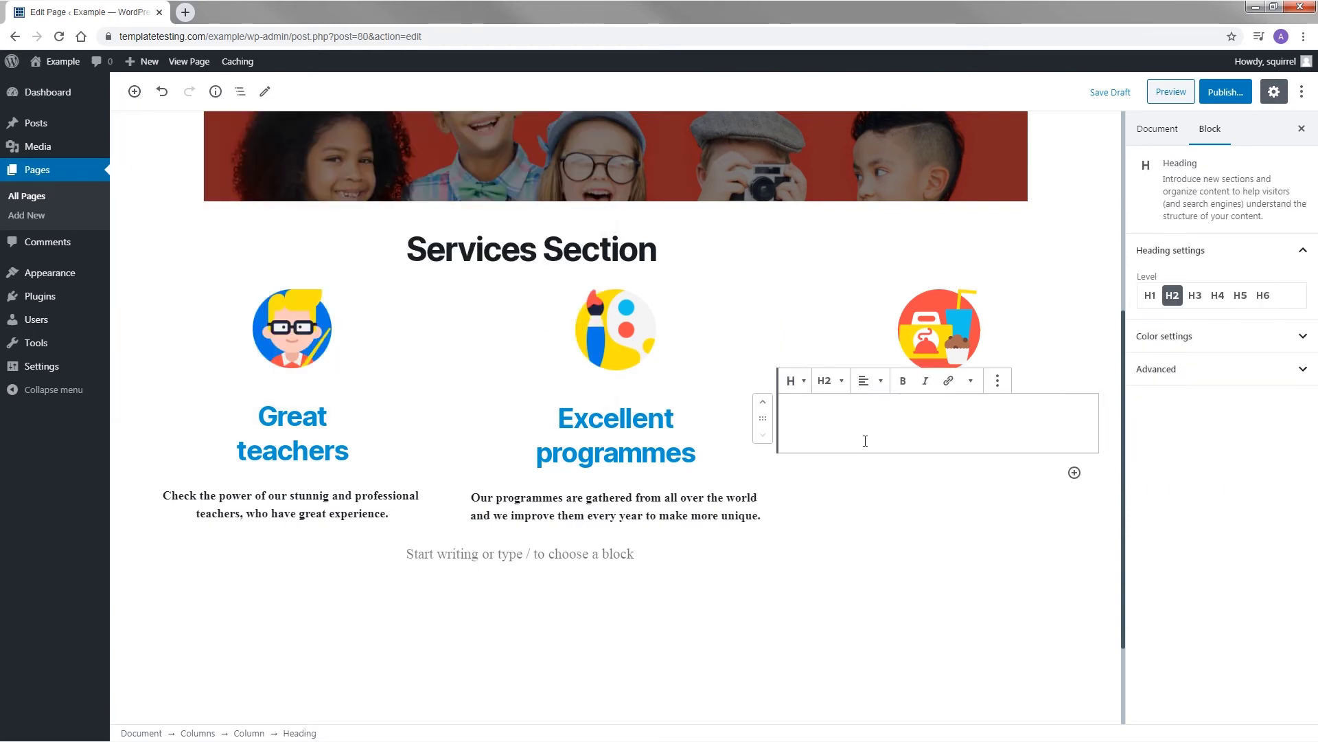
pyautogui.write('Delicious meals')
# Transform the "Delicious meals" paragraph into an H3 heading and center its text.
pyautogui.moveTo(841, 430); pyautogui.dragTo(785, 406)
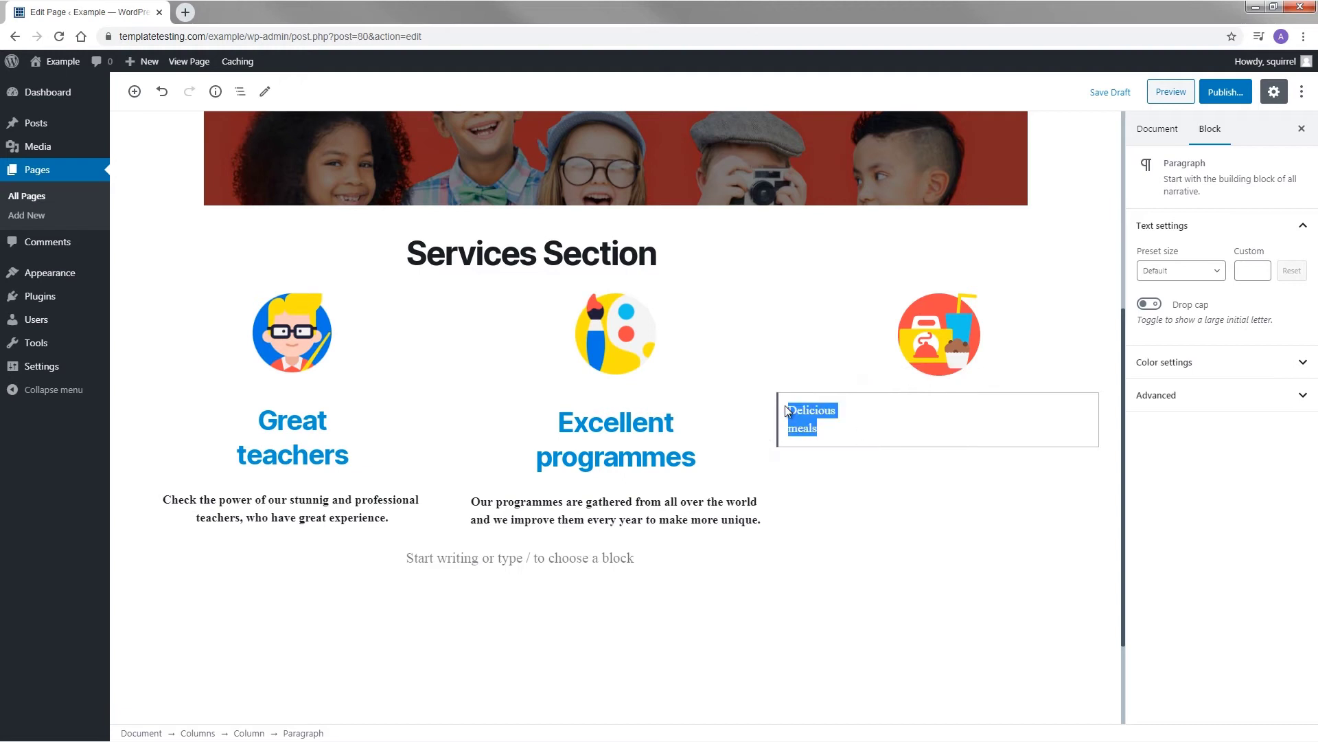
pyautogui.click(798, 383)
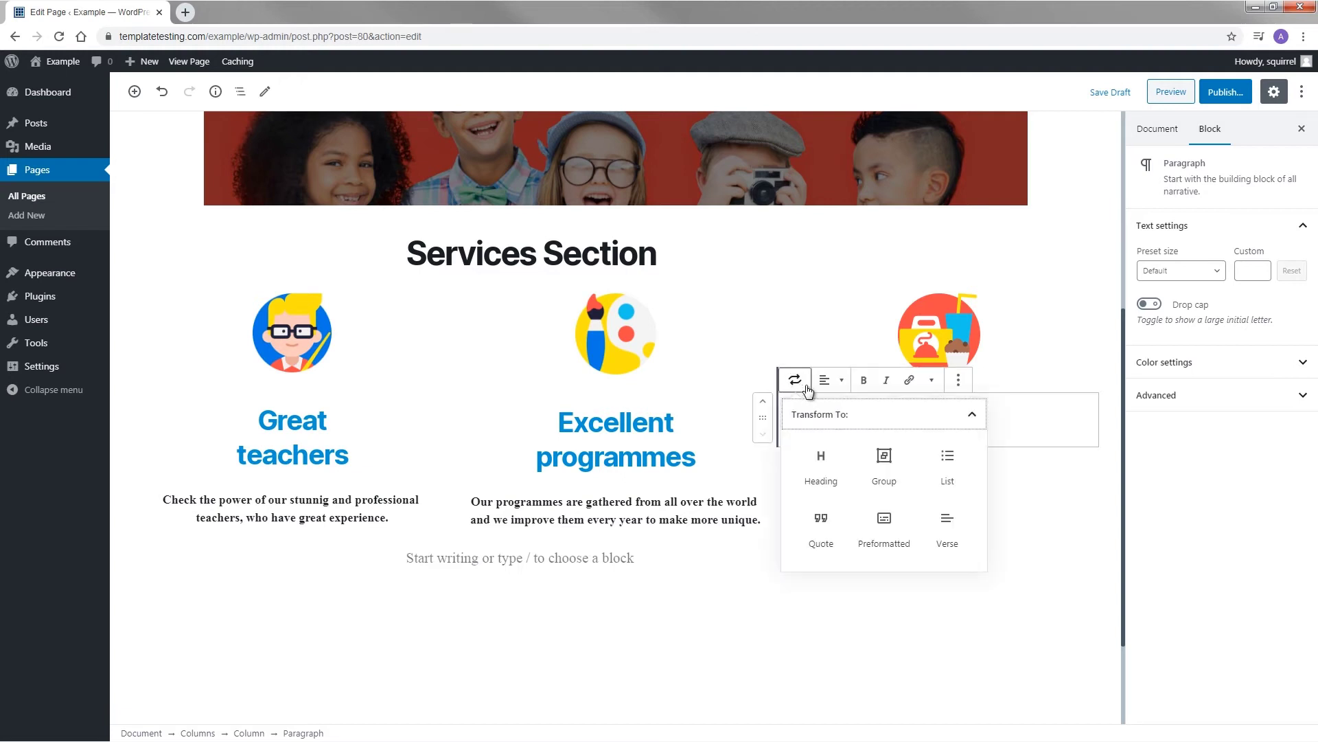
pyautogui.click(821, 467)
pyautogui.click(846, 397)
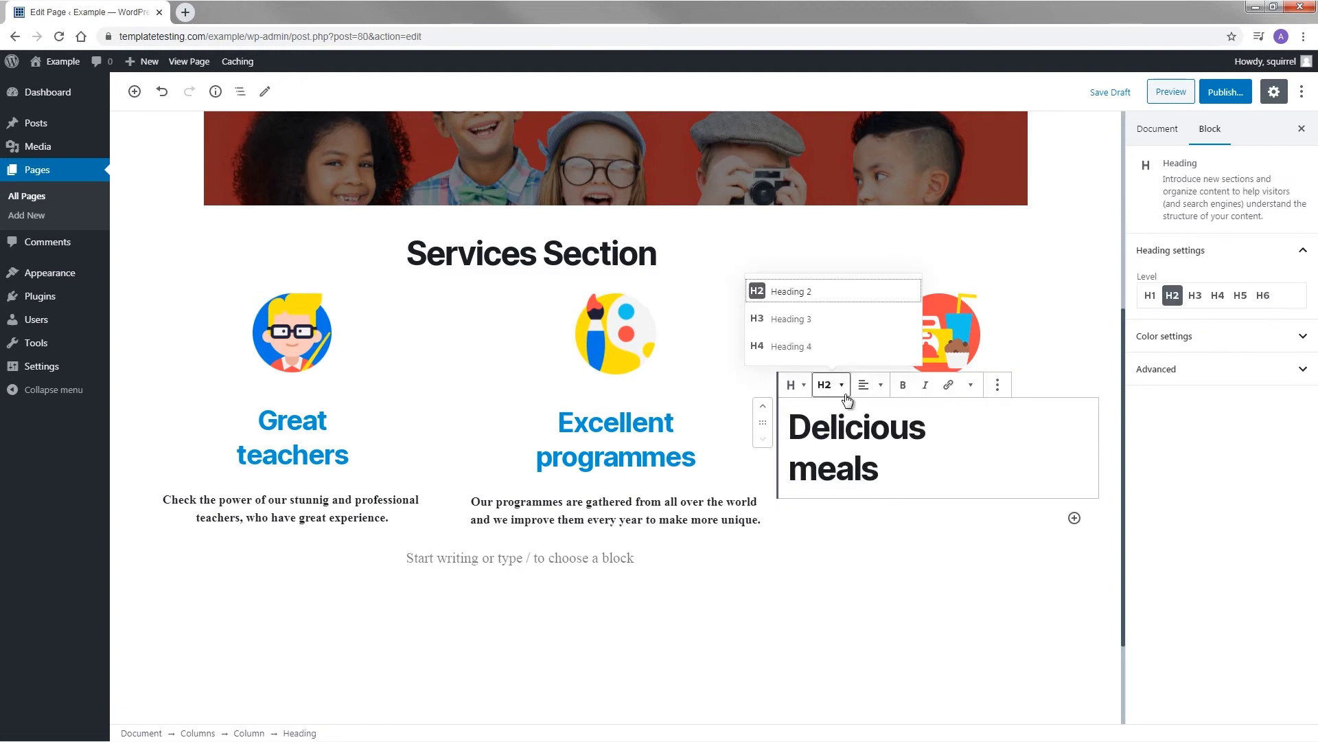
pyautogui.click(797, 319)
pyautogui.click(877, 392)
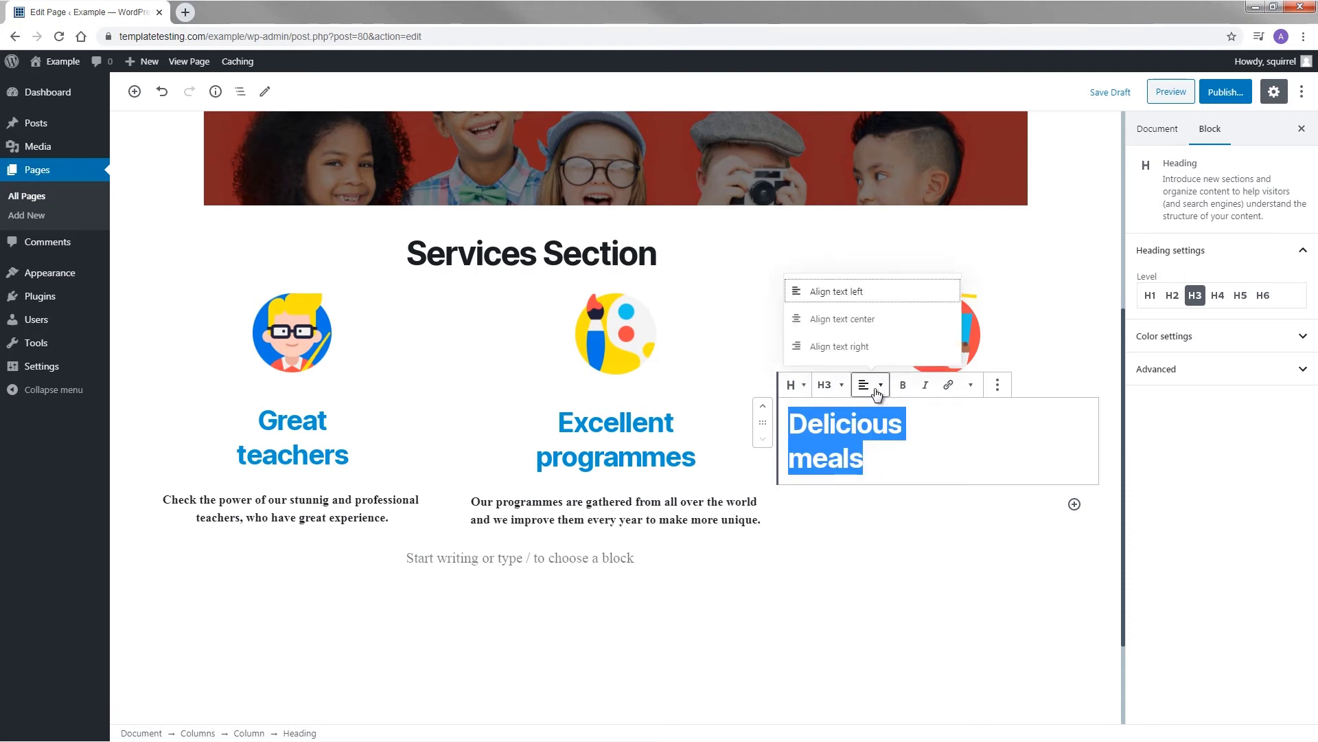
pyautogui.click(846, 320)
# Give the "Delicious meals" heading the custom text color #0195d5.
pyautogui.click(1164, 336)
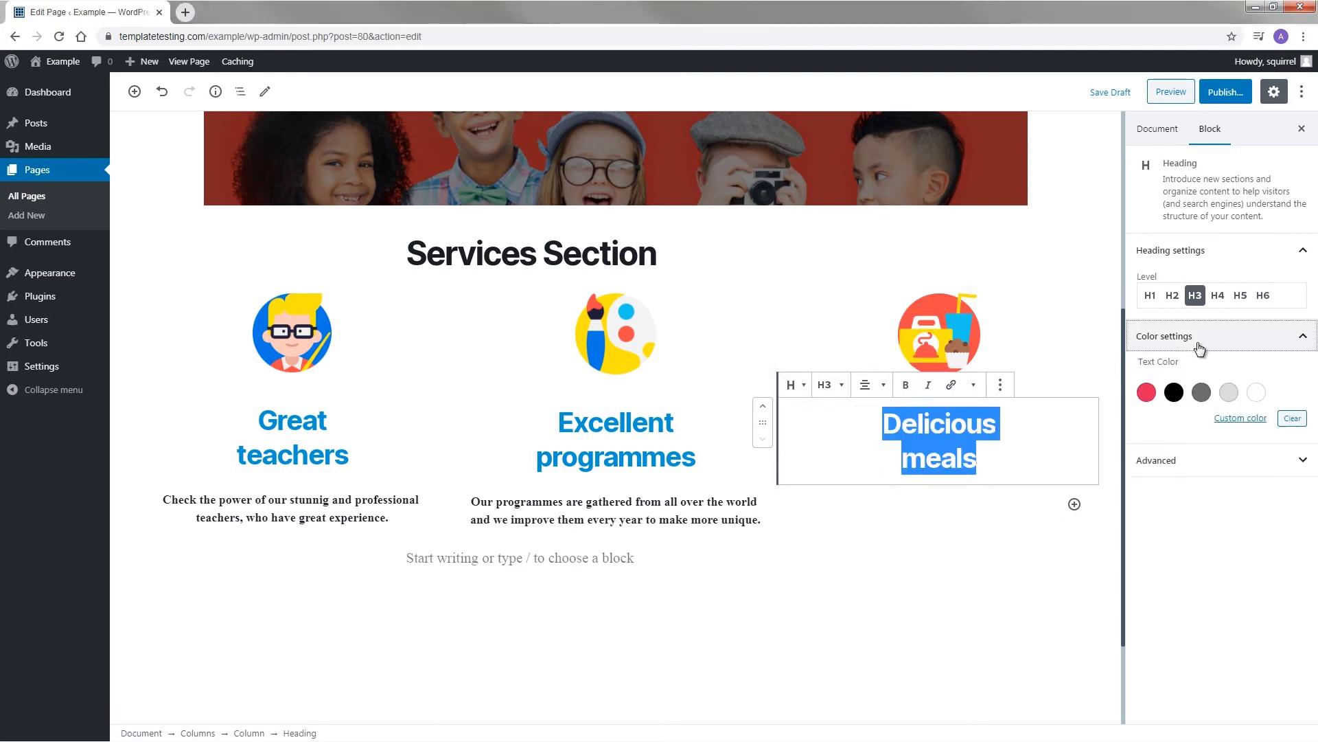
pyautogui.click(1240, 418)
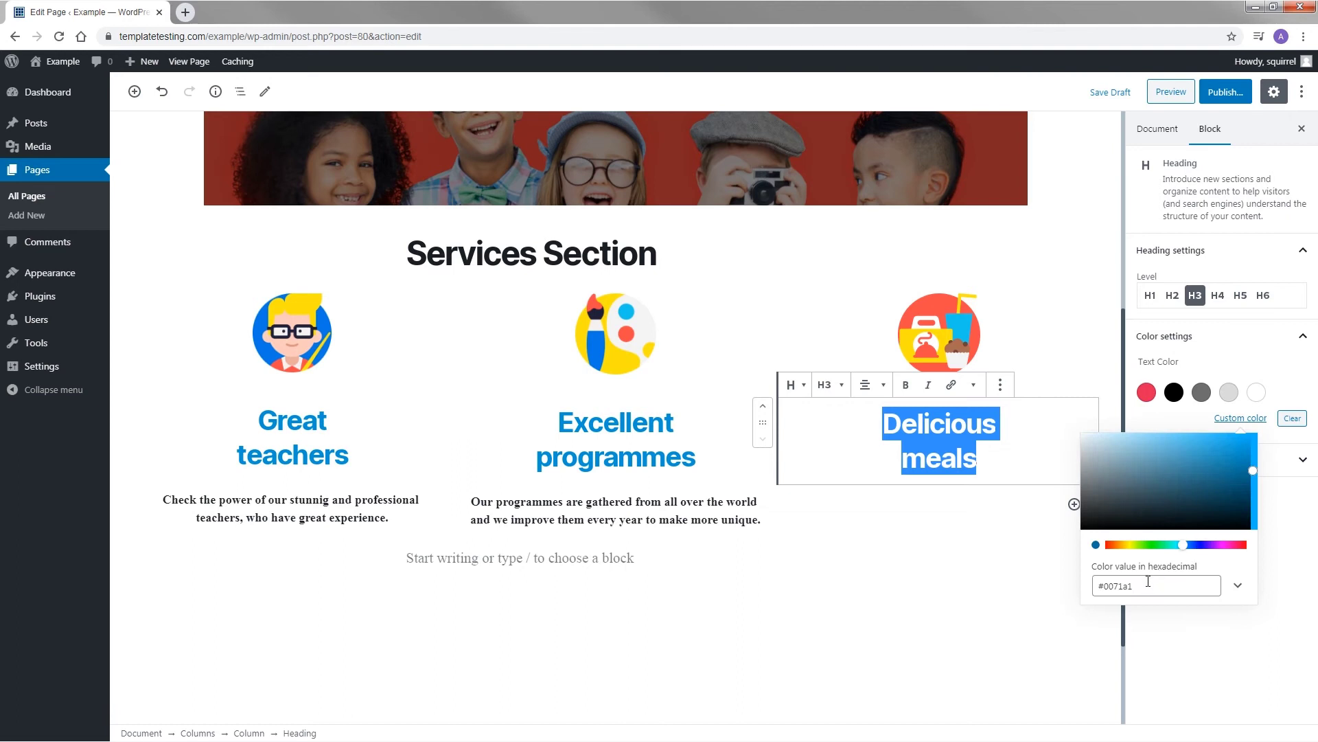
pyautogui.moveTo(1148, 581); pyautogui.dragTo(1093, 589)
pyautogui.write('#0195d5')
pyautogui.click(1005, 585)
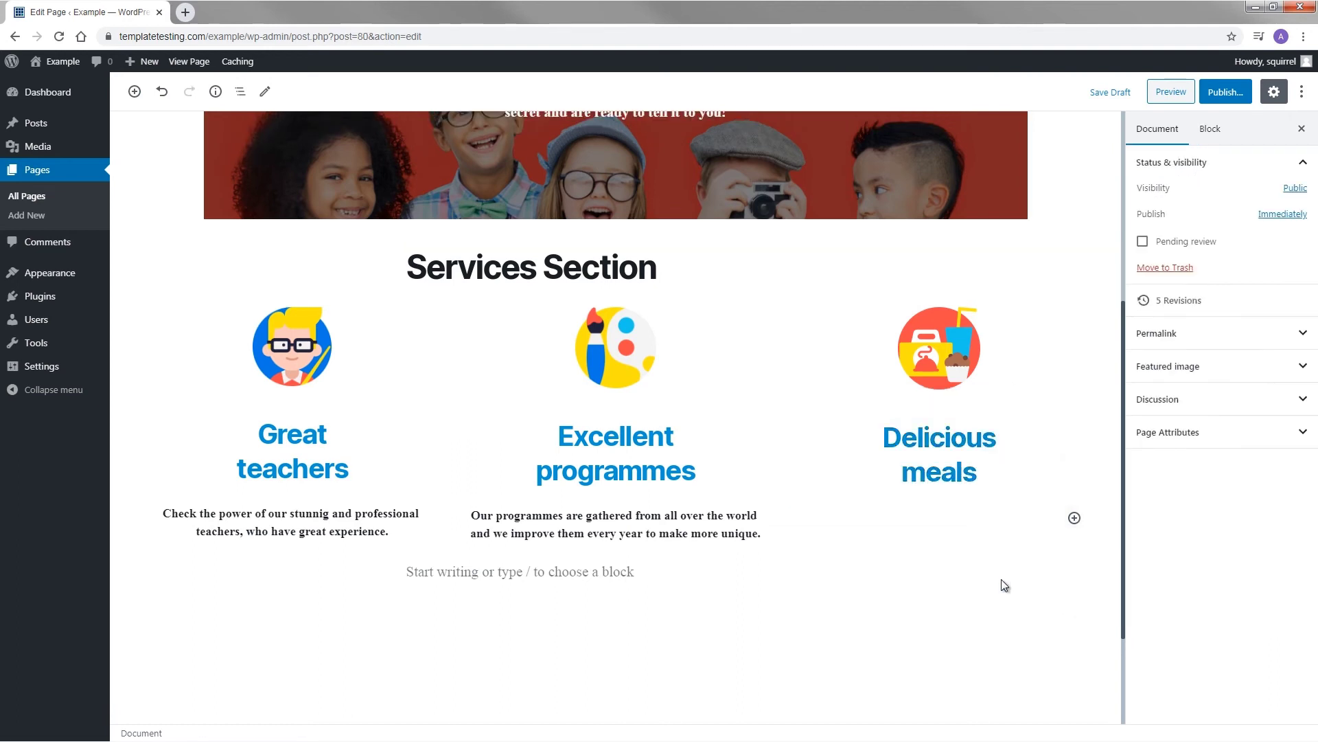
# Add under "Delicious meals" the paragraph "Lunch time is always healthy and delicious. Children are impressed by the variety if meals.".
pyautogui.click(884, 459)
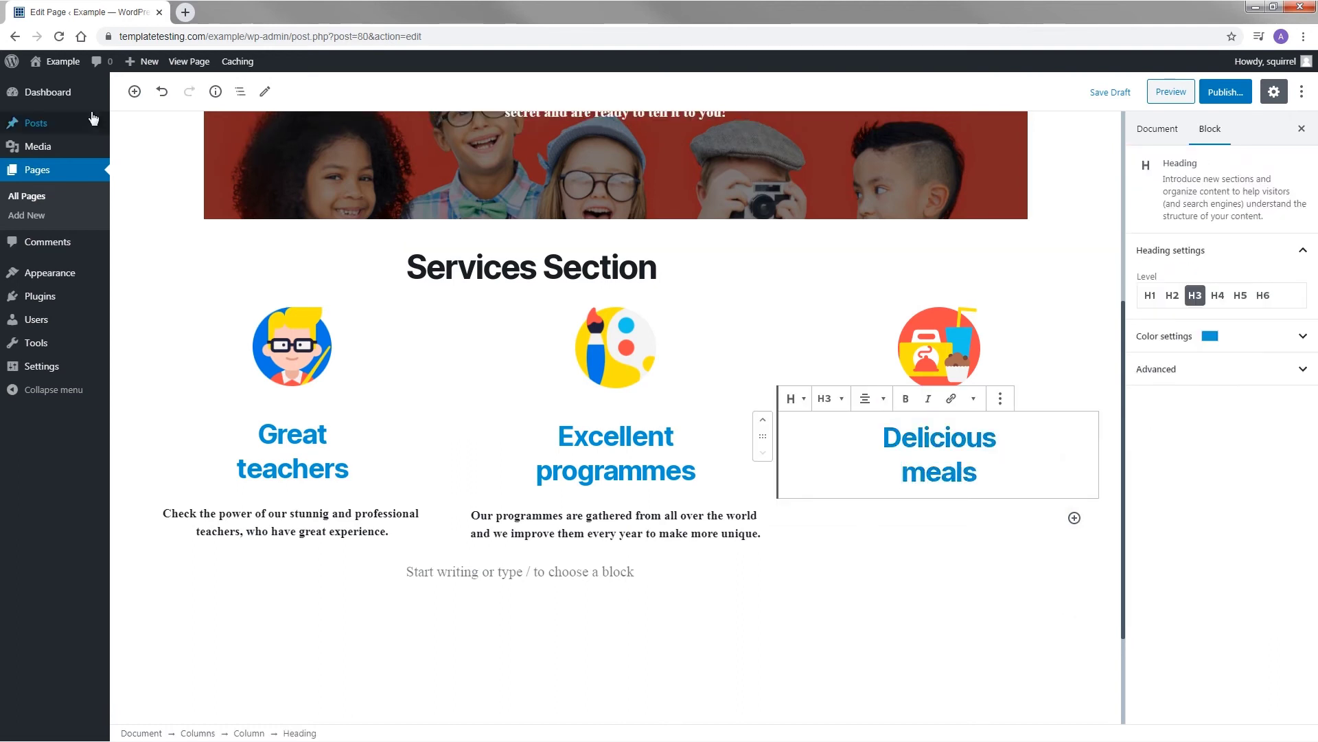
pyautogui.click(136, 95)
pyautogui.click(177, 226)
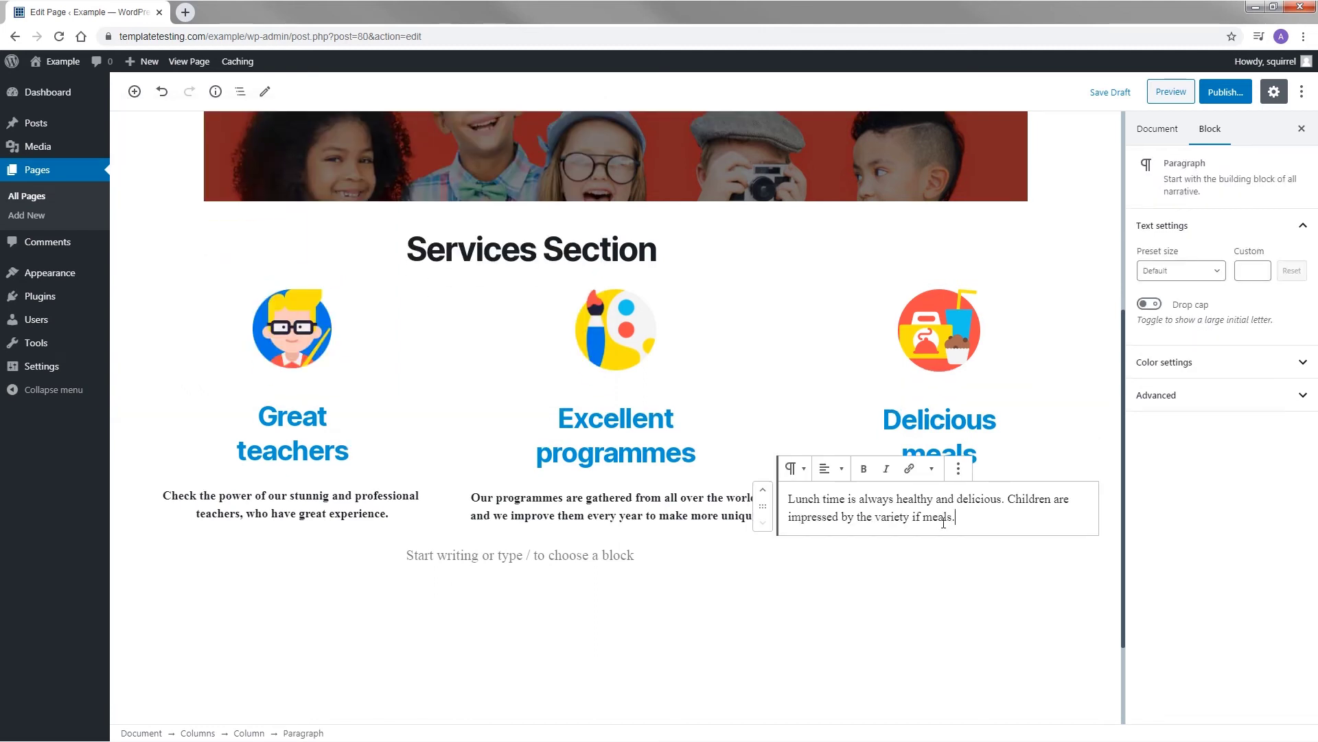
# Center the description under "Delicious meals" and make it bold.
pyautogui.moveTo(956, 521); pyautogui.dragTo(787, 499)
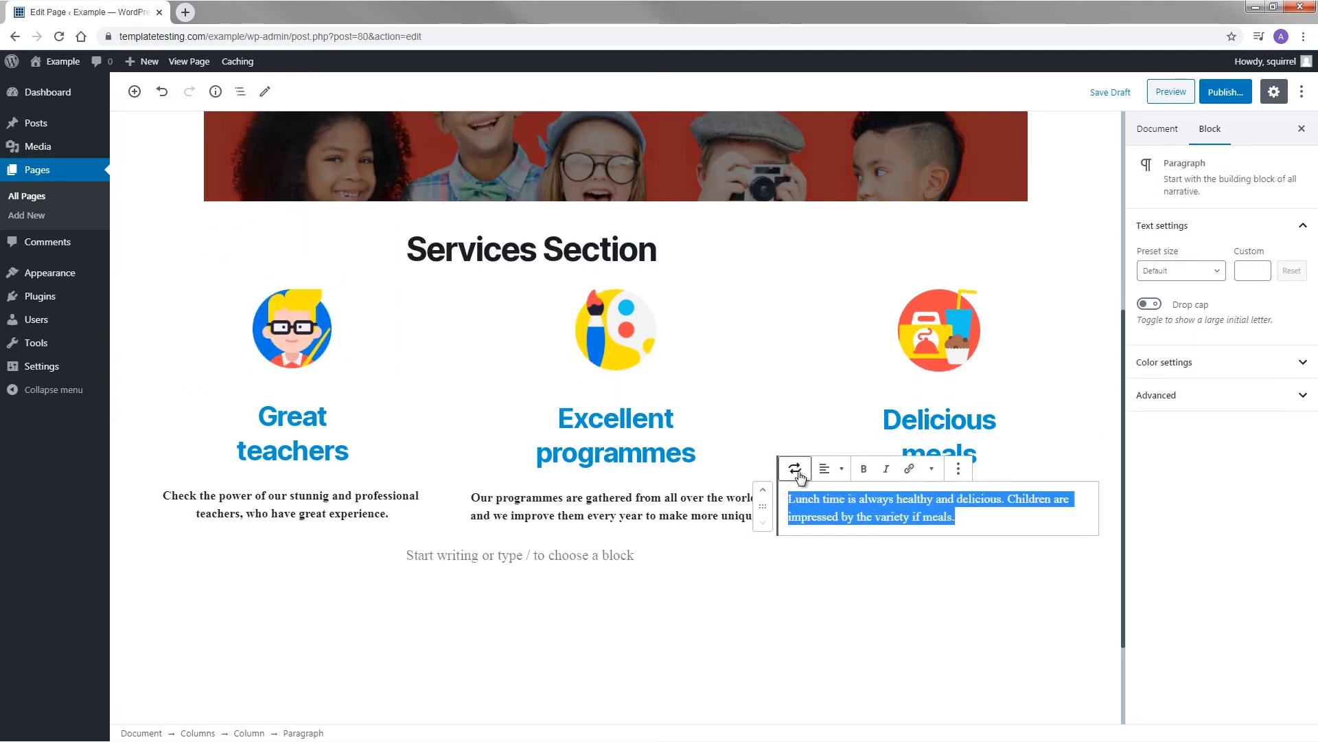
pyautogui.click(828, 469)
pyautogui.click(818, 406)
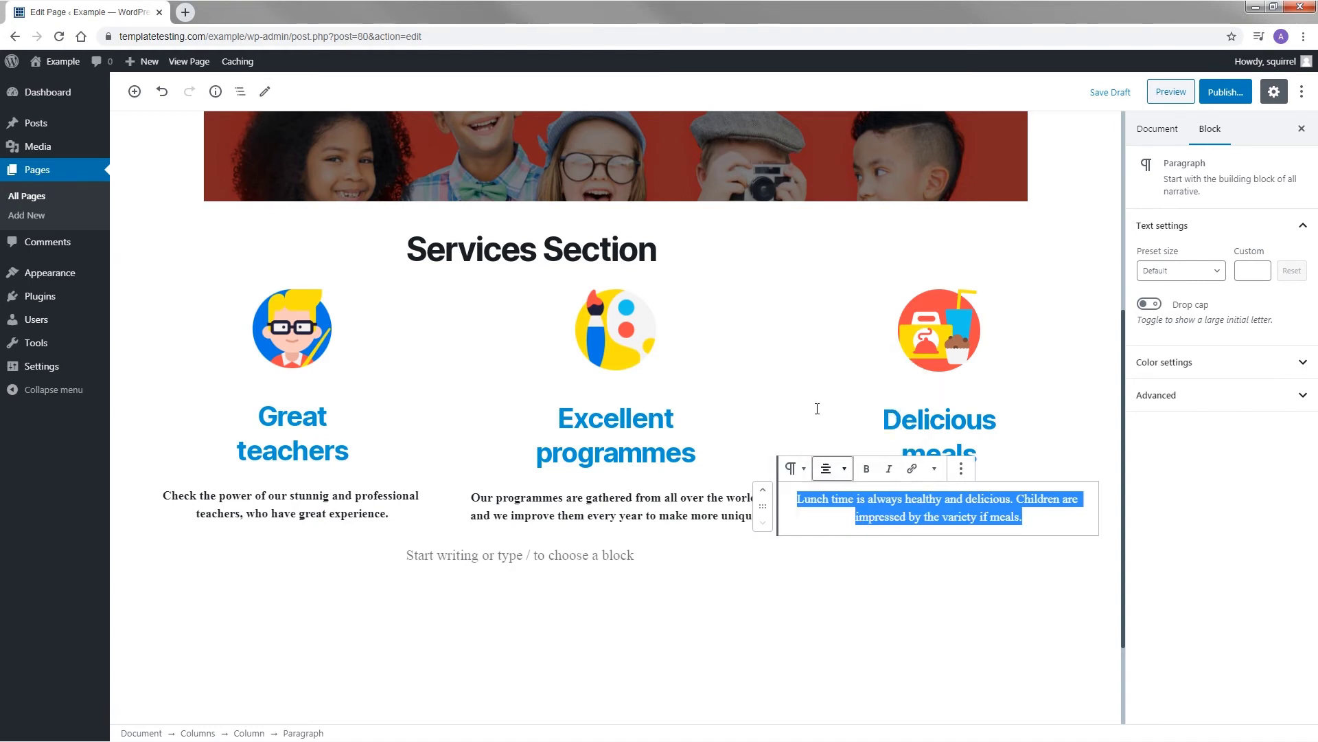
pyautogui.click(867, 469)
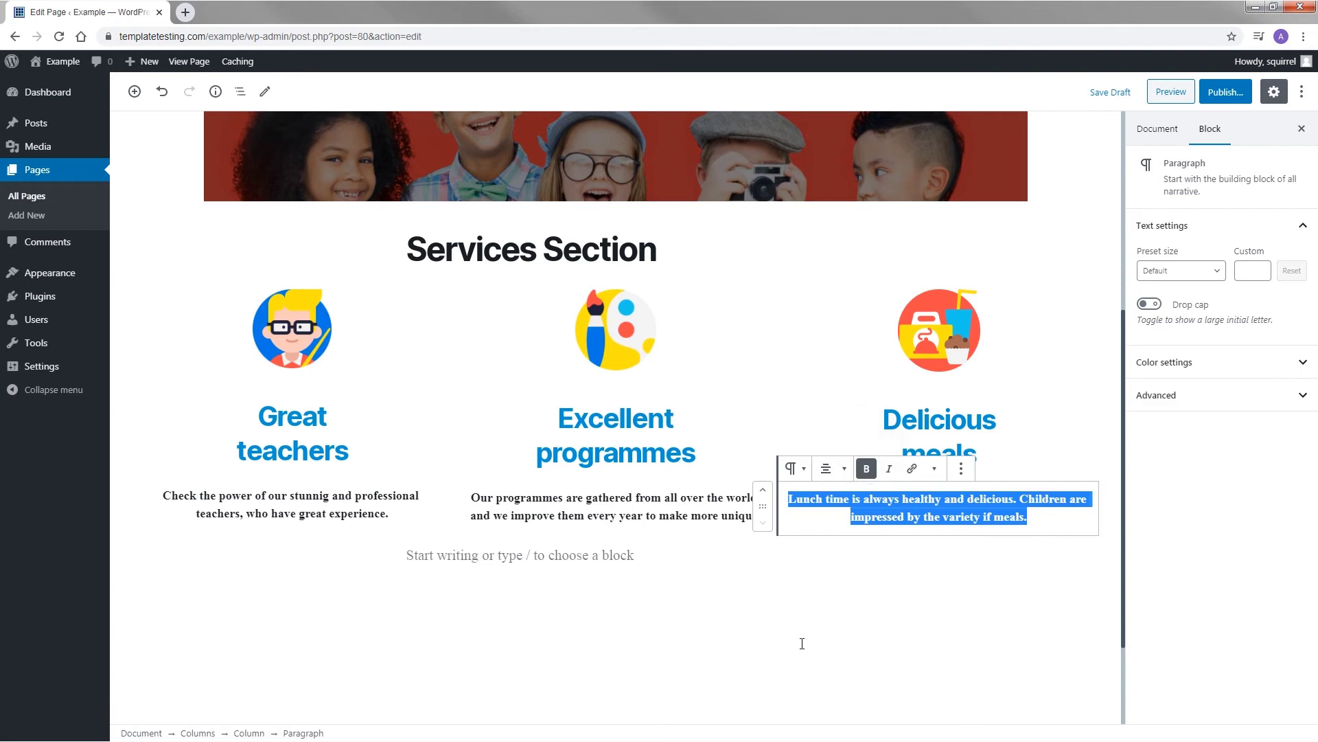
pyautogui.click(383, 570)
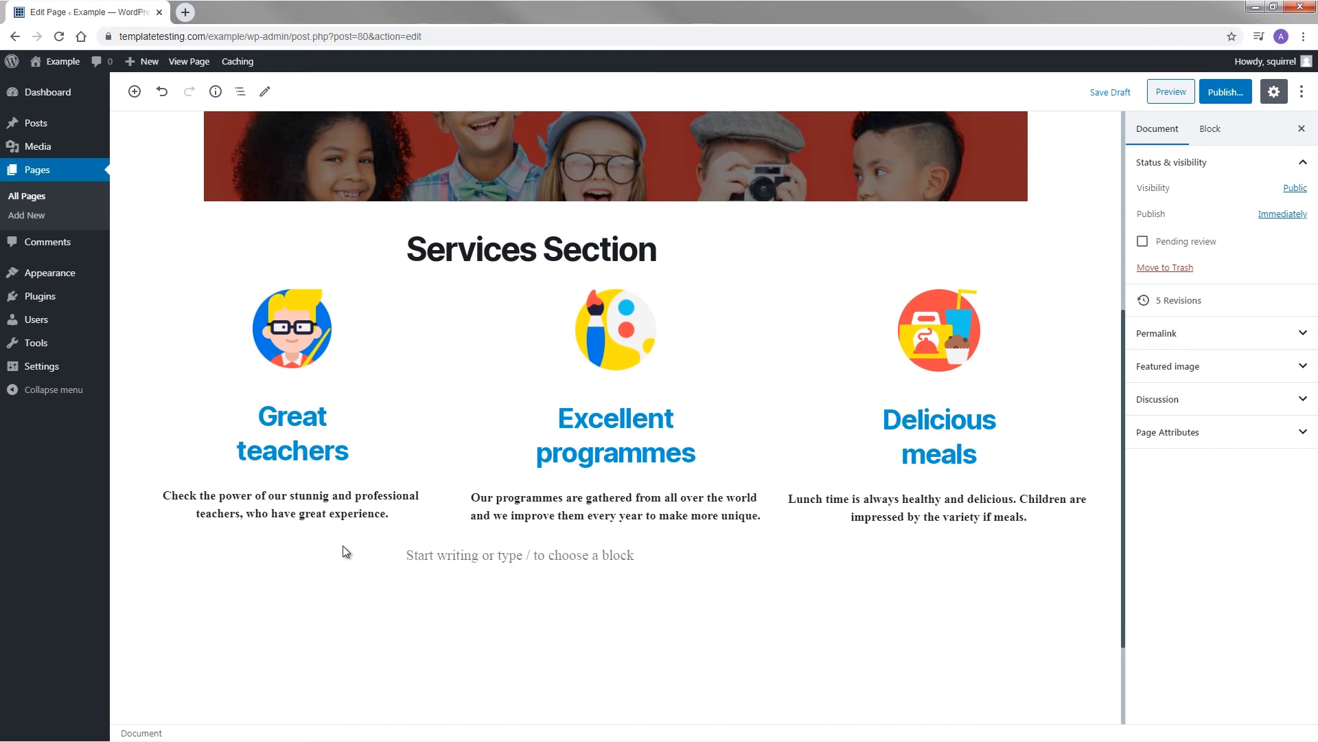
# Insert a Buttons block beneath the "Great teachers" description and label its button "250$/MONTH".
pyautogui.click(308, 525)
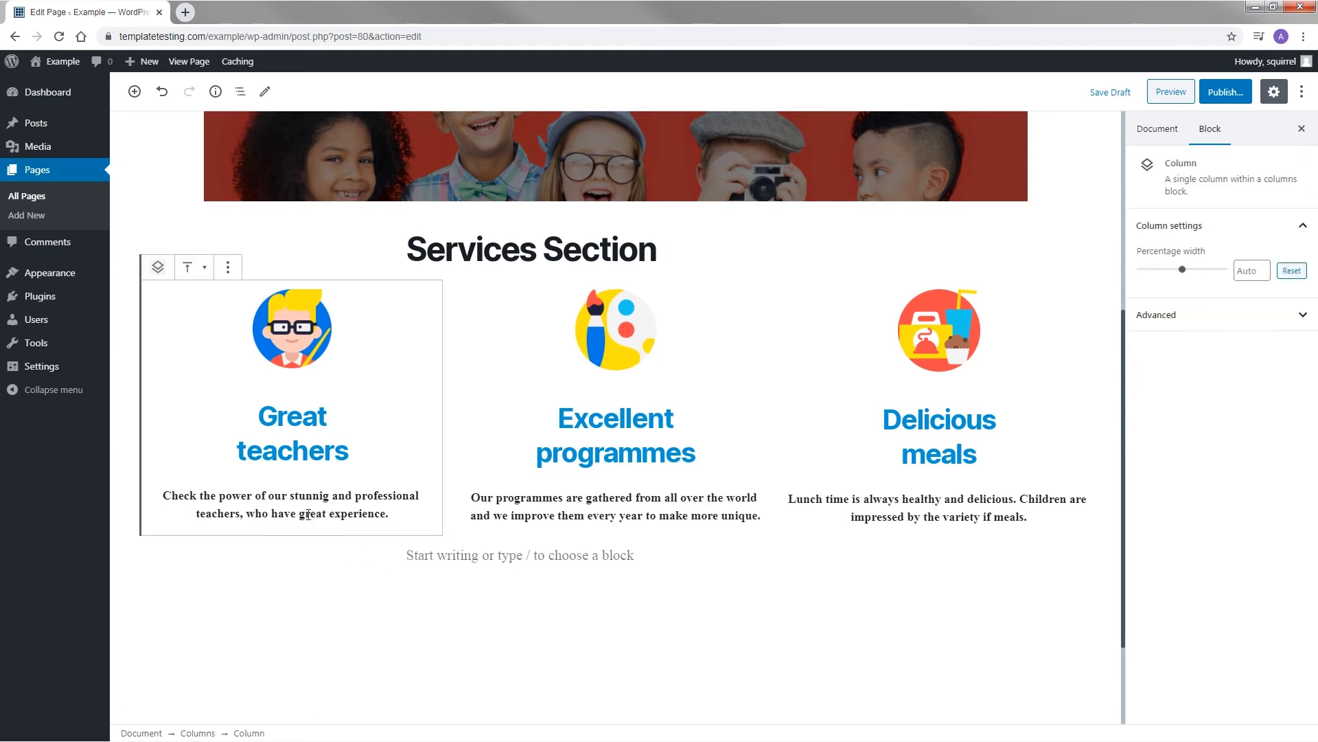
pyautogui.tripleClick(306, 512)
pyautogui.click(134, 91)
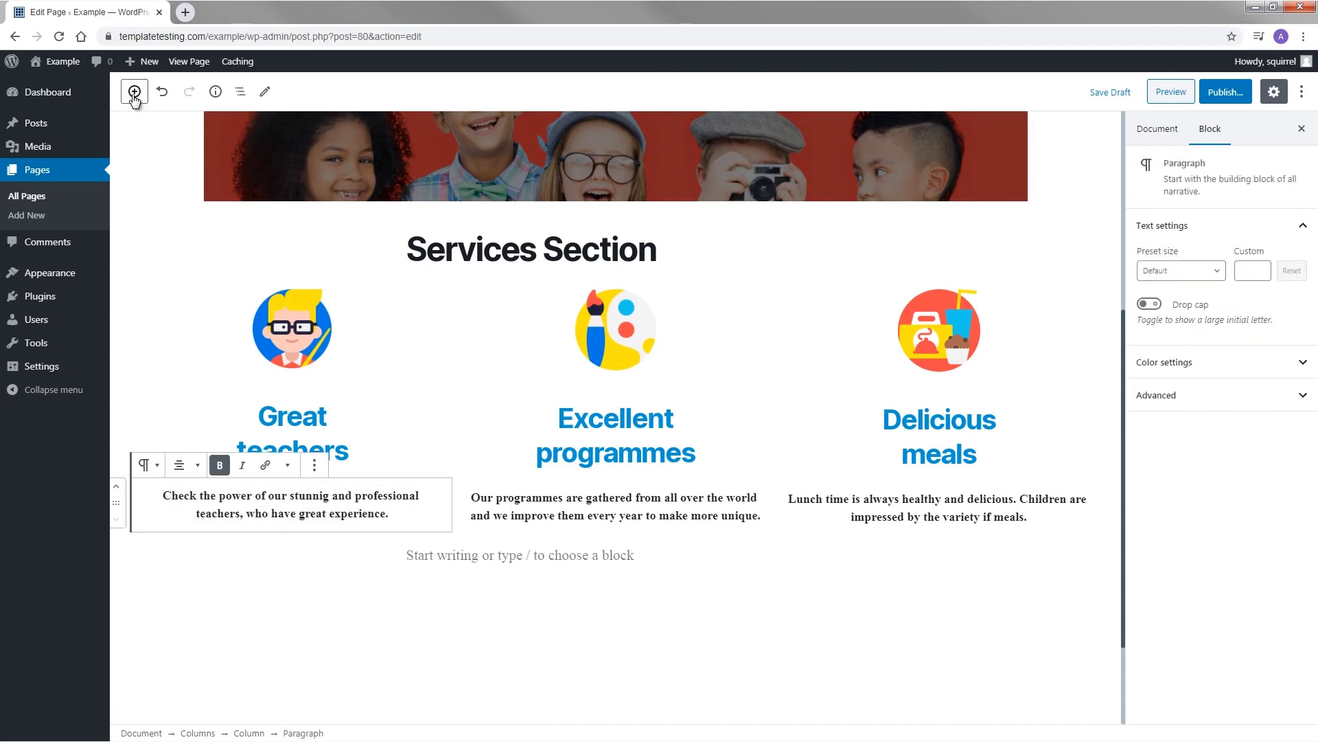
pyautogui.click(249, 287)
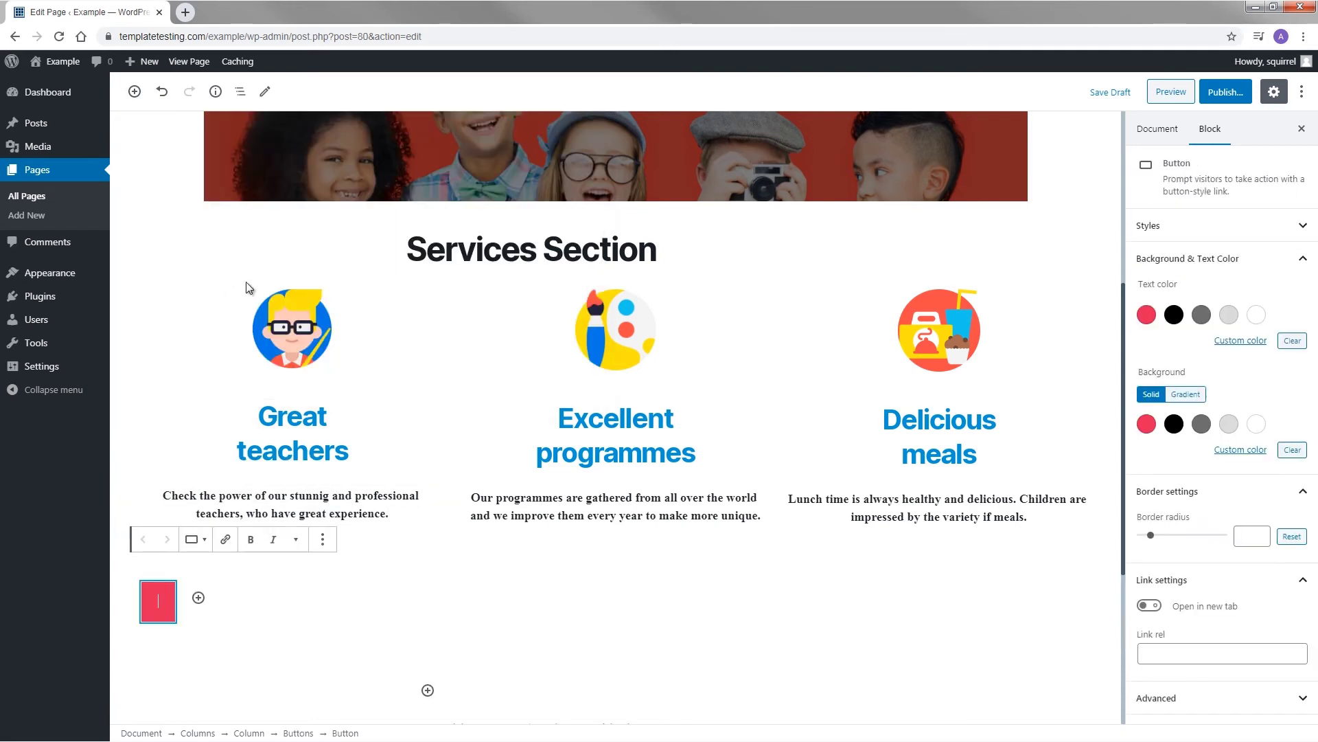
pyautogui.write('250$/MONTH')
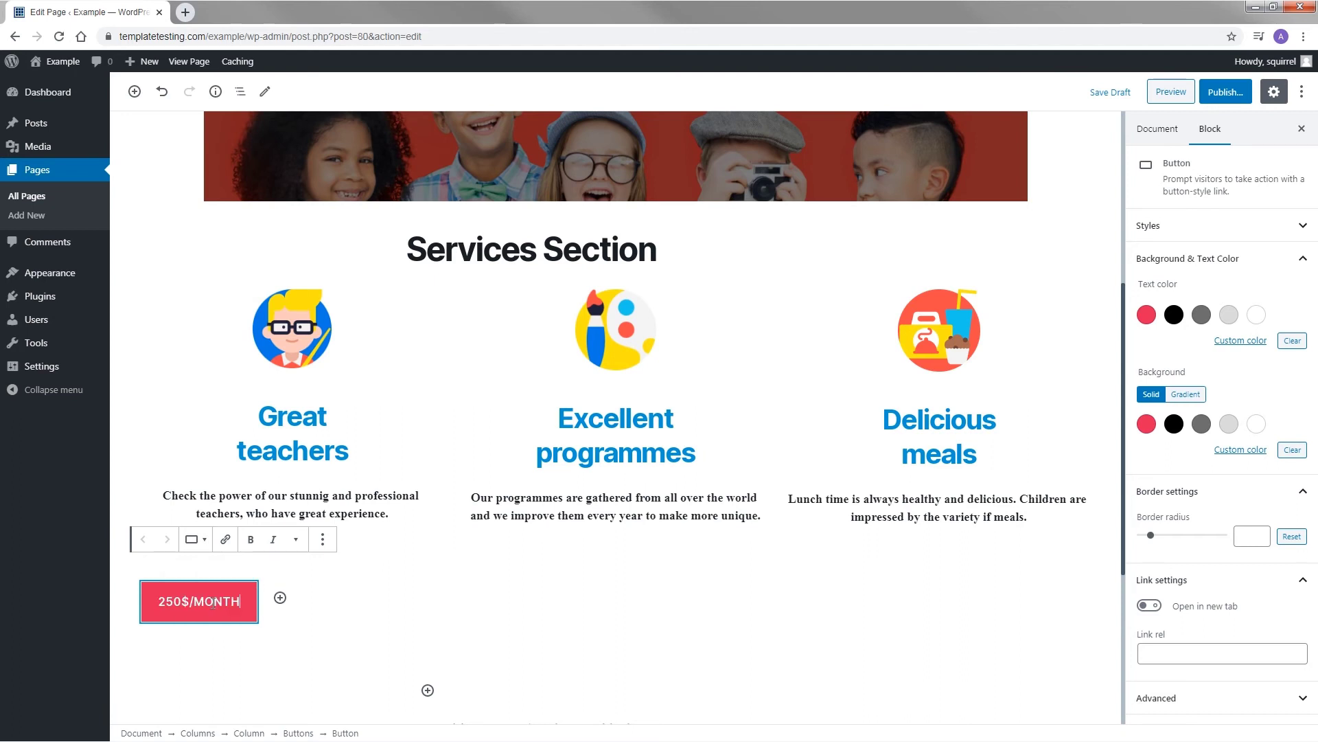
# Make the "250$/MONTH" button label bold and set the button's border radius to 11.
pyautogui.moveTo(206, 601); pyautogui.dragTo(241, 601)
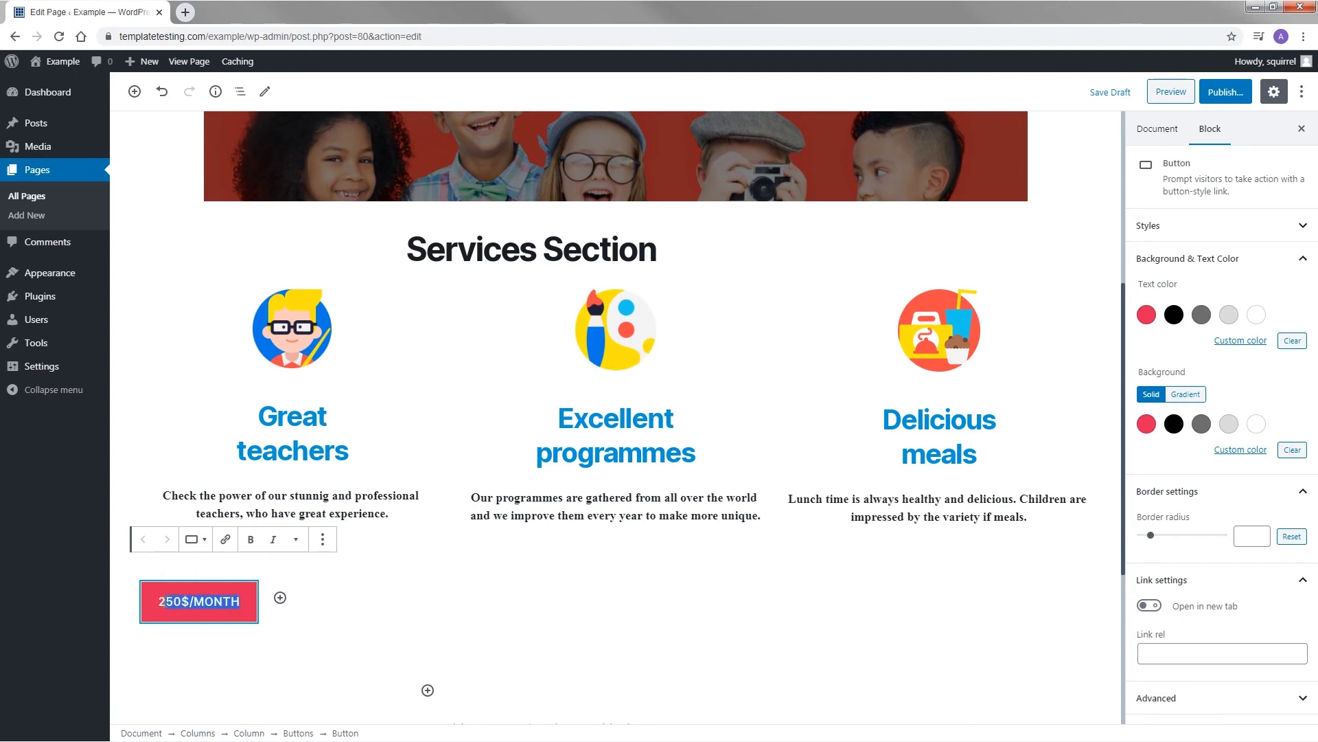
pyautogui.click(252, 541)
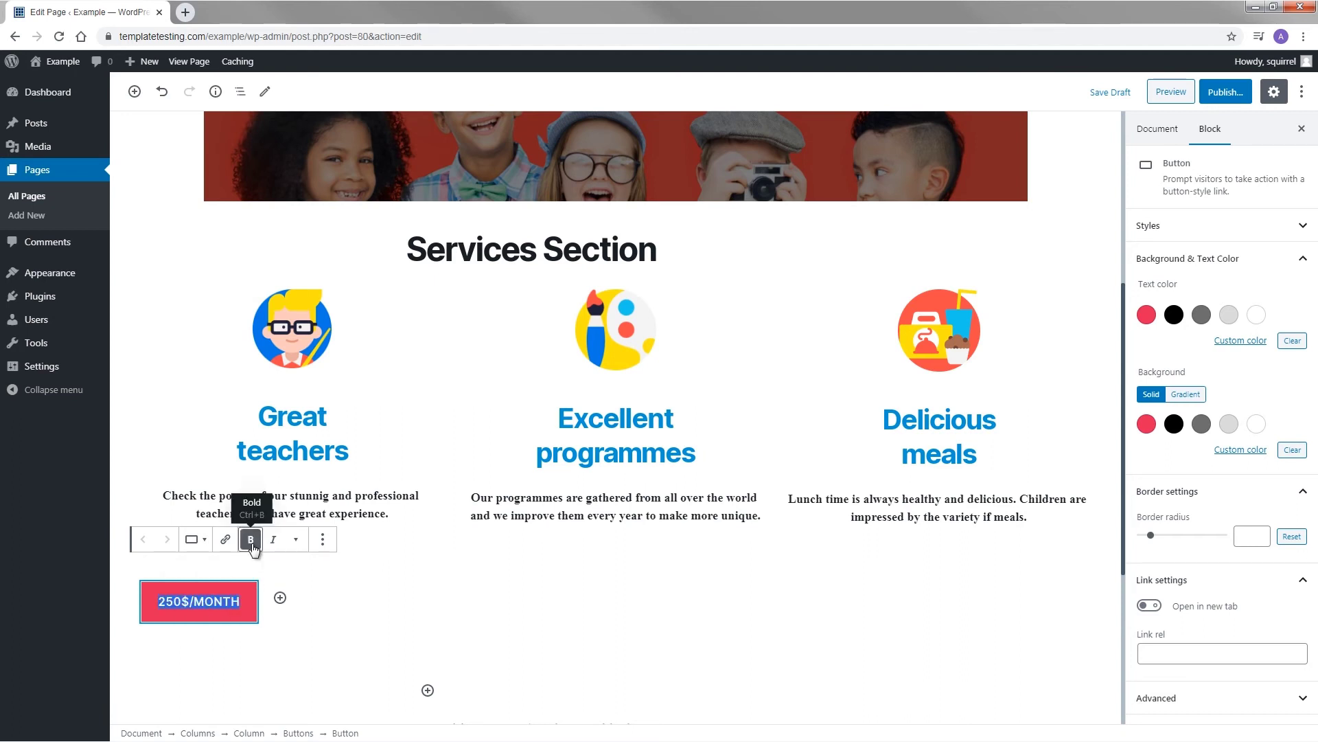
pyautogui.click(229, 542)
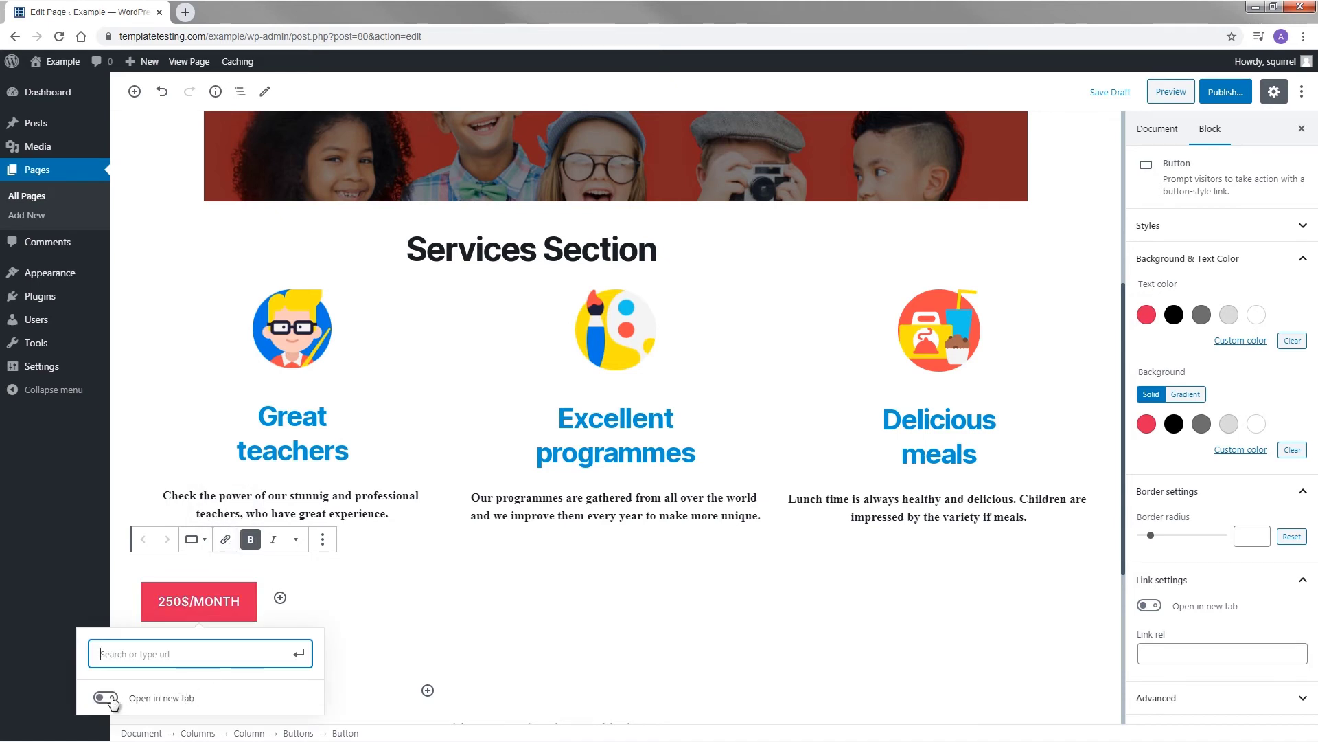
pyautogui.click(242, 603)
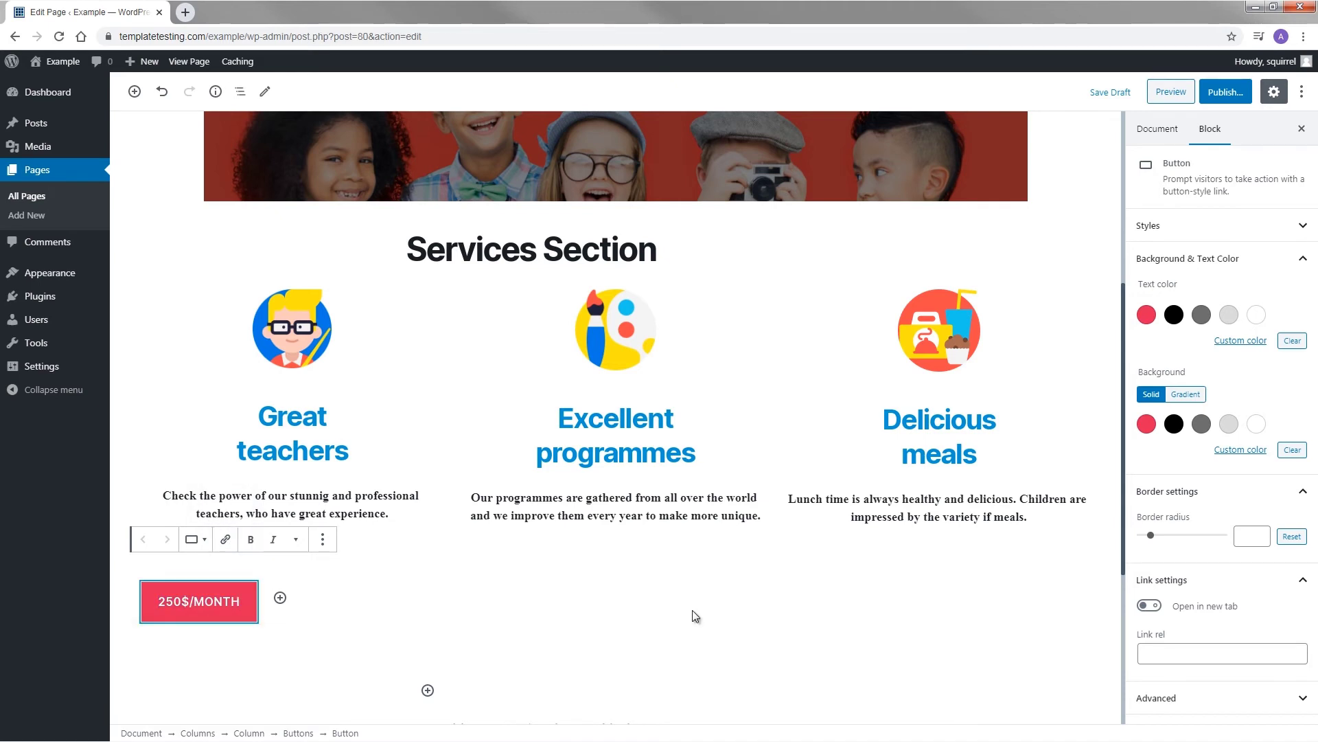
pyautogui.click(1154, 536)
pyautogui.moveTo(1154, 538); pyautogui.dragTo(1160, 539)
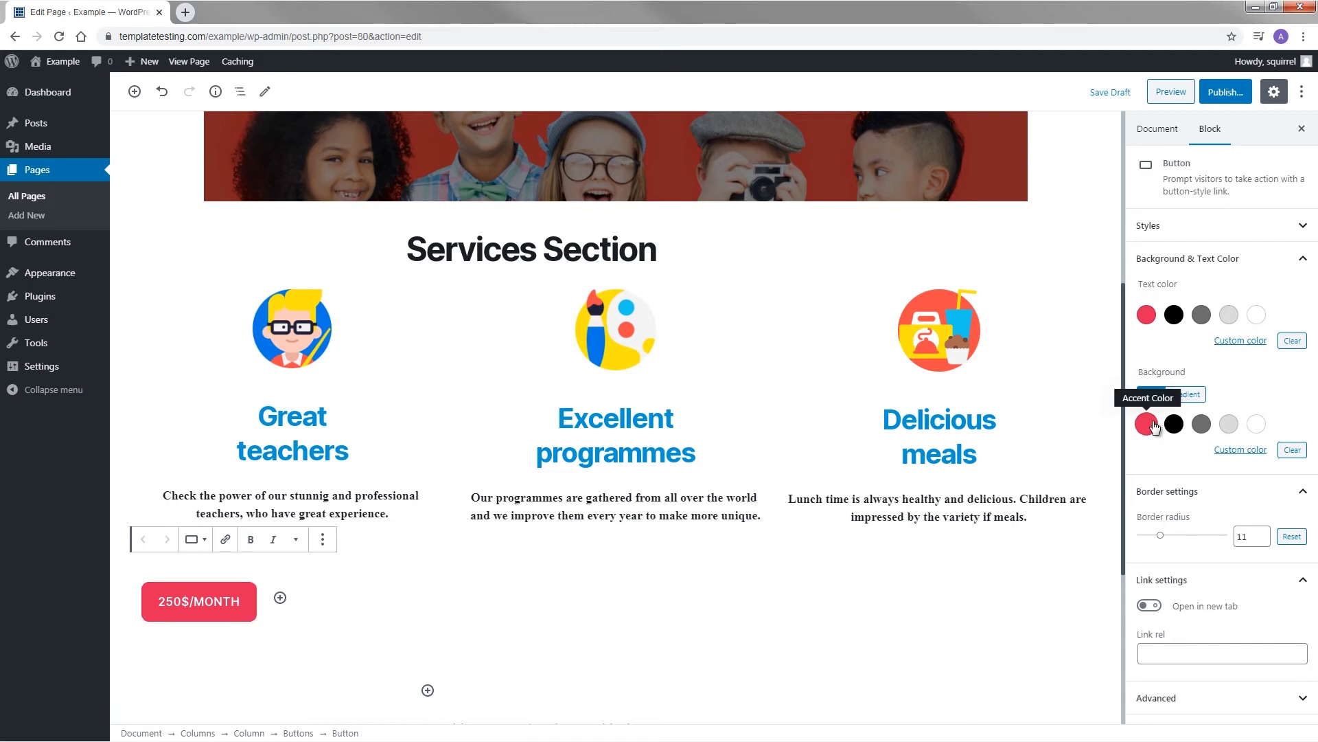
# Give the "250$/MONTH" button a custom bright red solid background, #ff0206.
pyautogui.click(1256, 451)
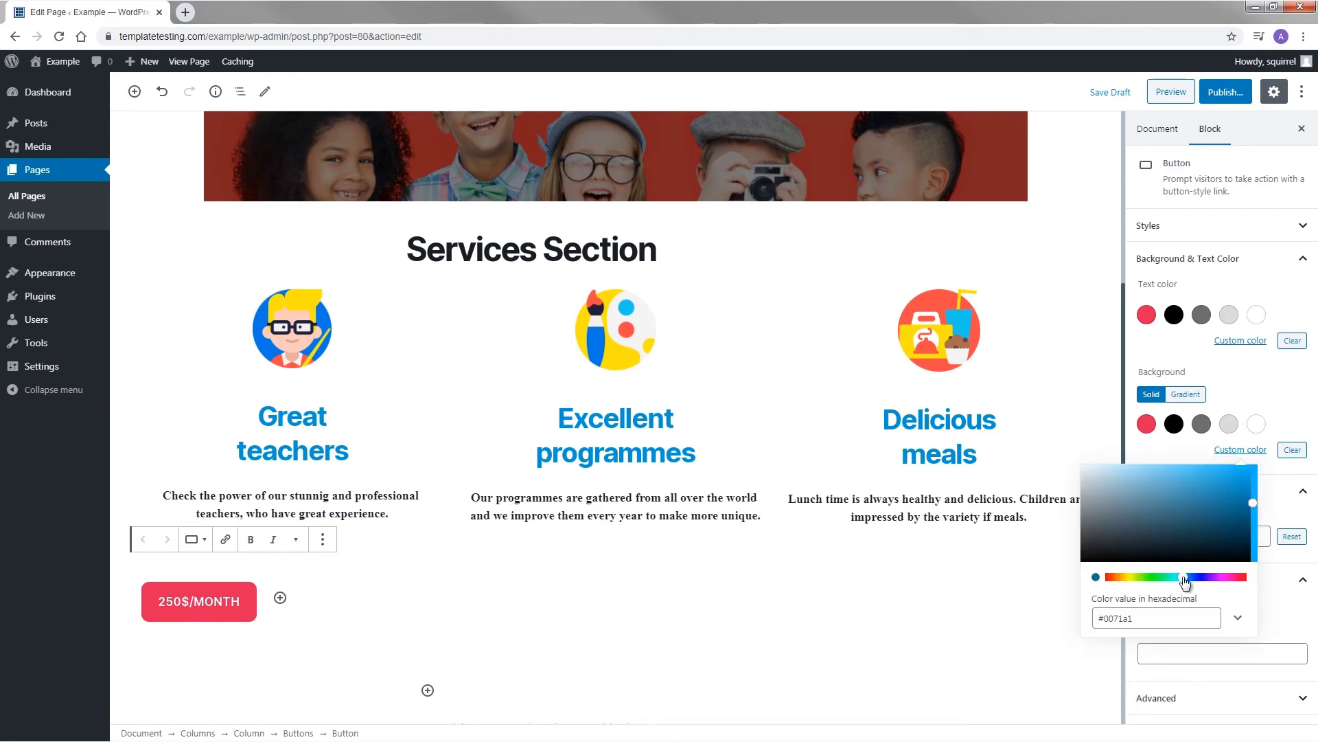
pyautogui.moveTo(1184, 579); pyautogui.dragTo(1267, 584)
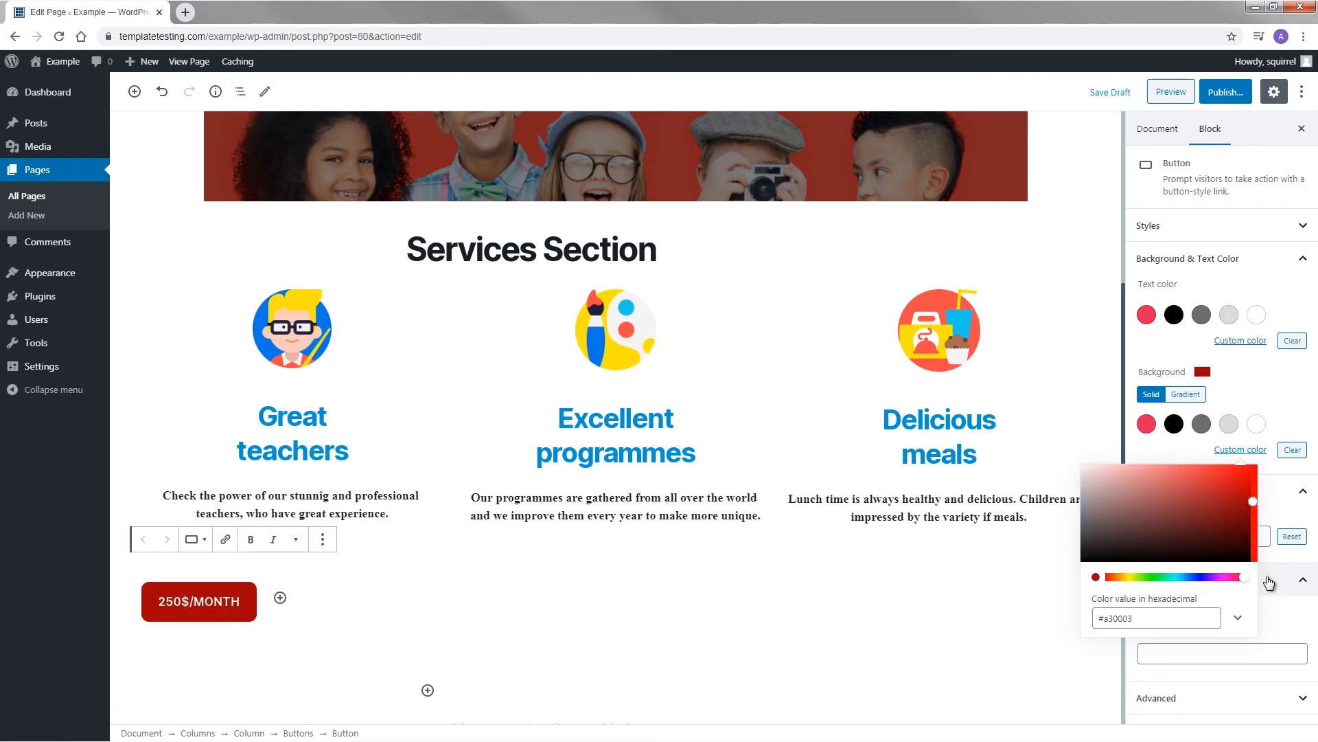
pyautogui.moveTo(1252, 501); pyautogui.dragTo(1254, 464)
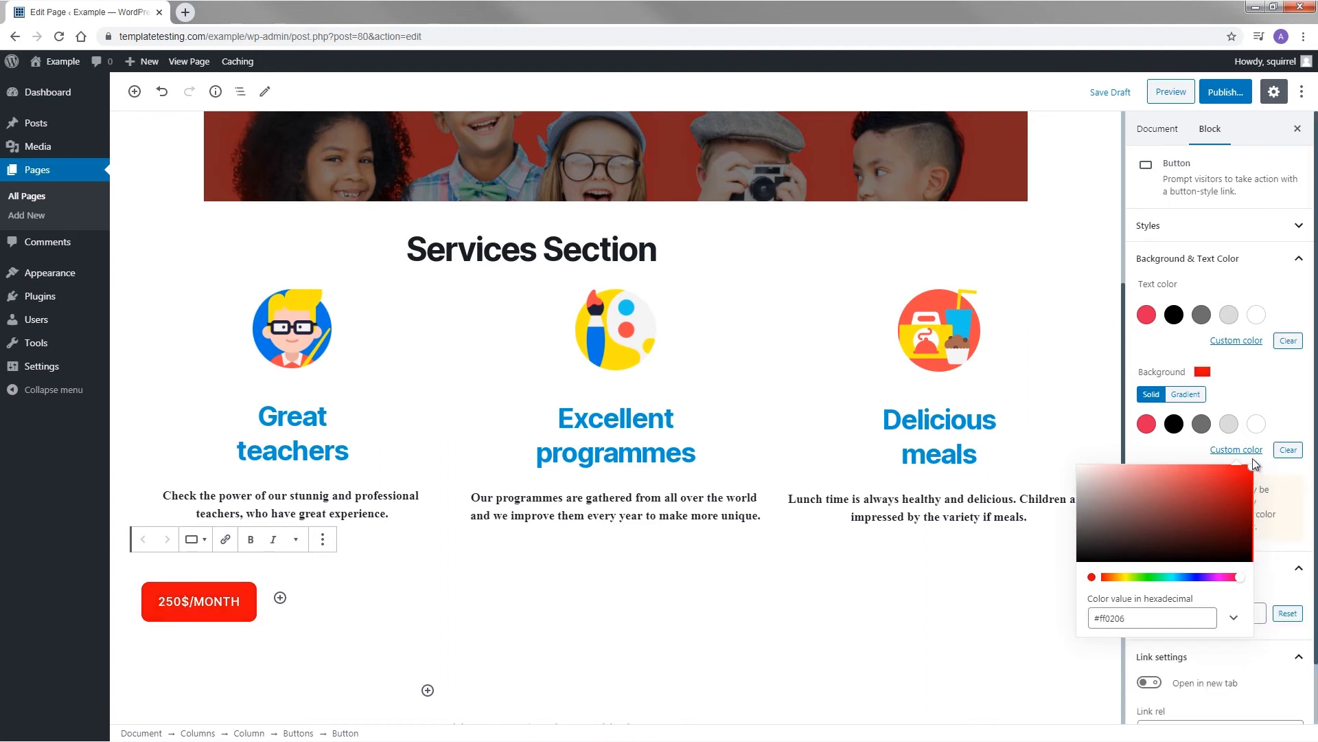
pyautogui.click(1275, 581)
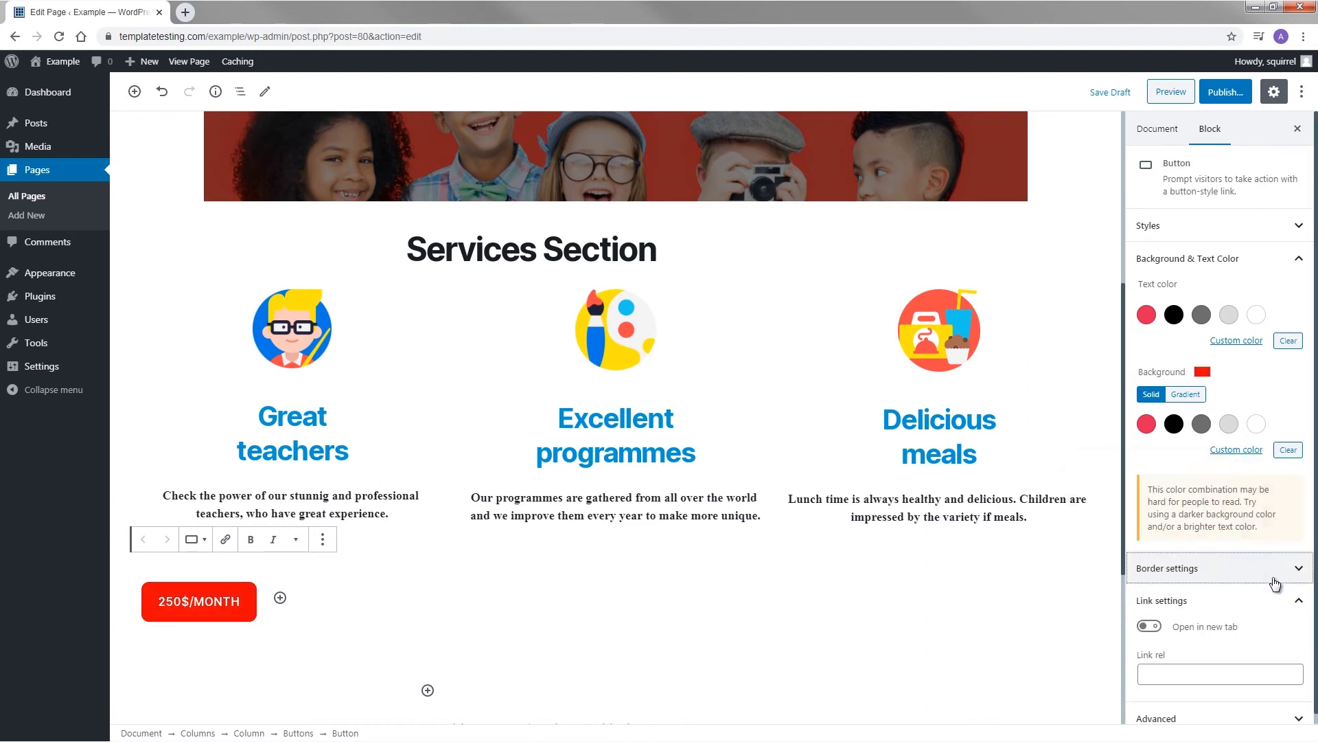
pyautogui.click(1275, 582)
pyautogui.click(1275, 582)
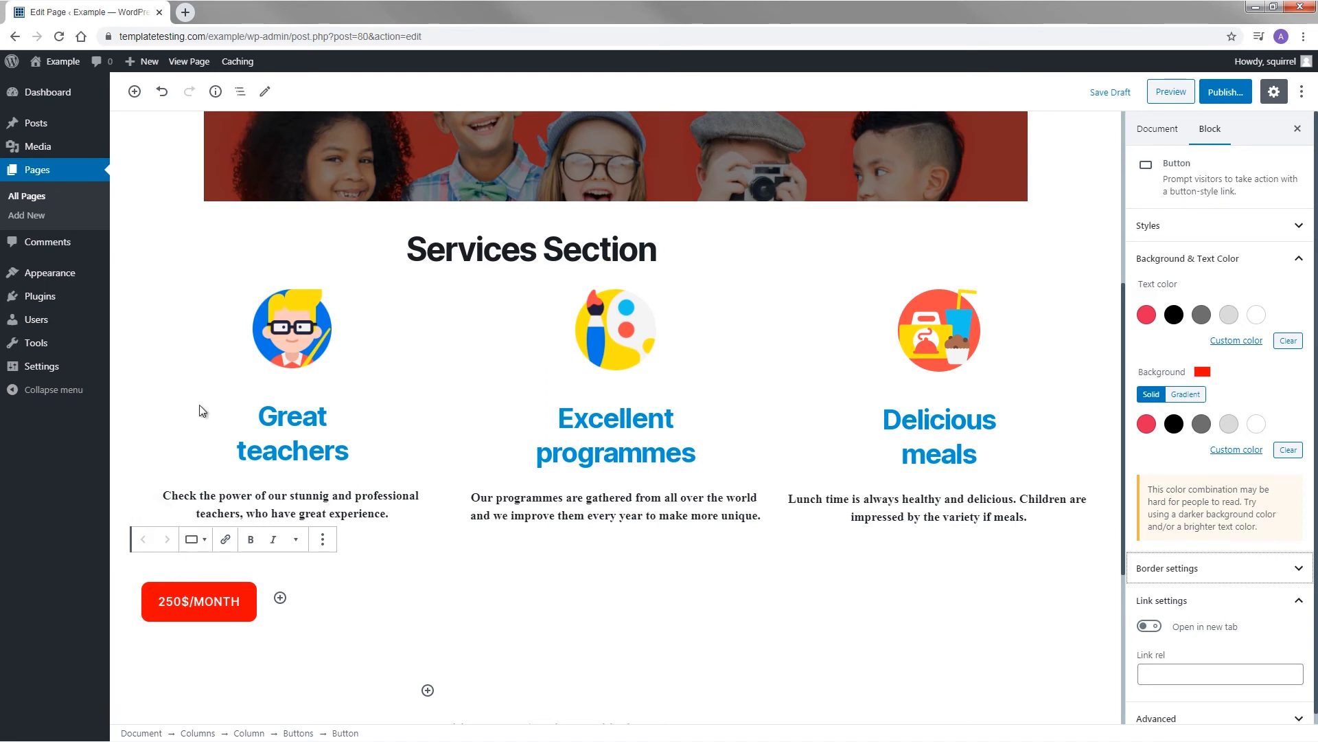
# Select the parent Buttons block of the "250$/MONTH" button and align it to the center of the first column.
pyautogui.click(240, 91)
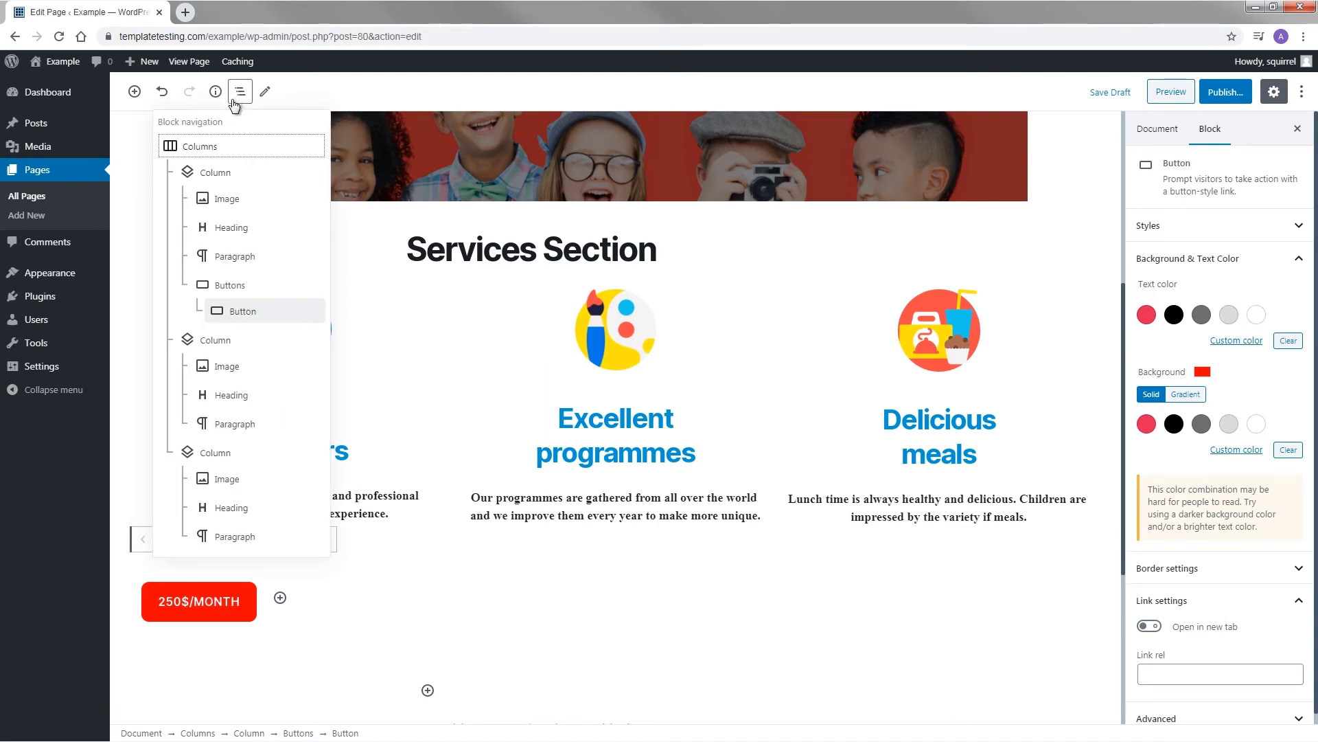
pyautogui.click(228, 286)
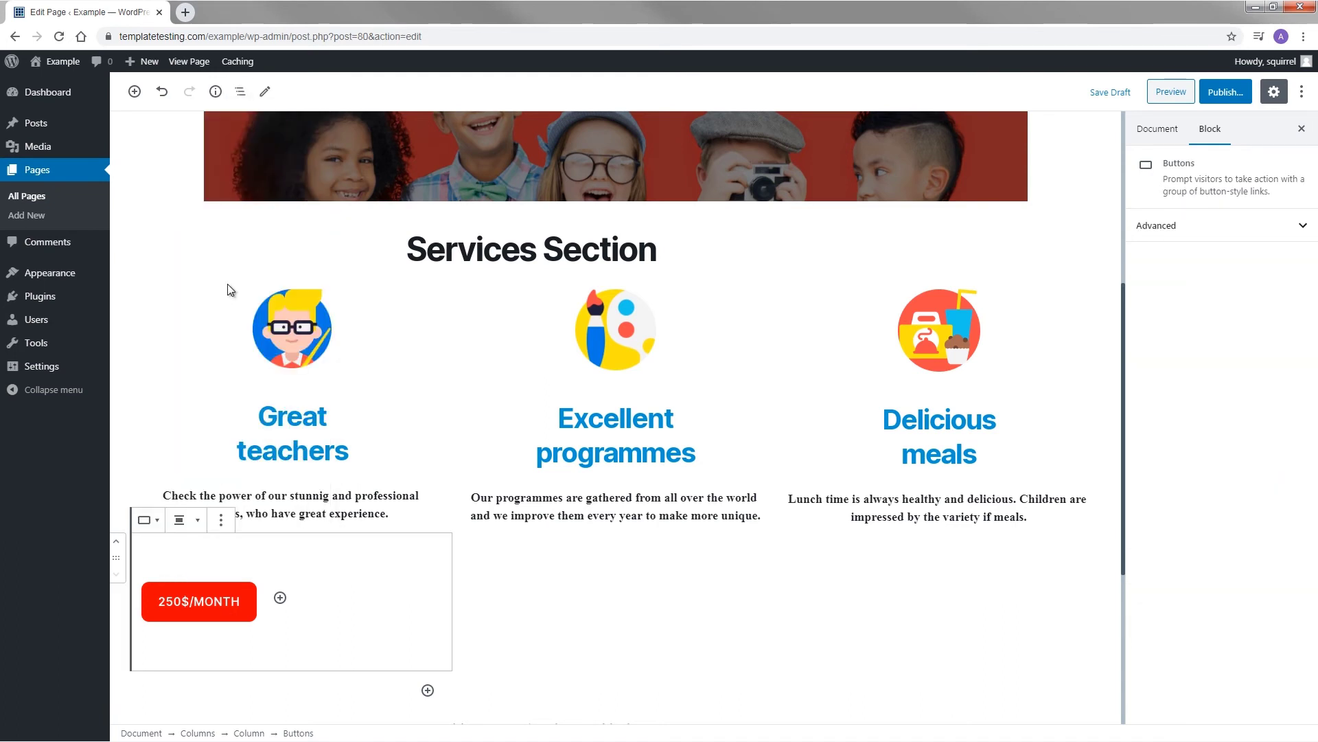
pyautogui.click(198, 526)
pyautogui.click(167, 459)
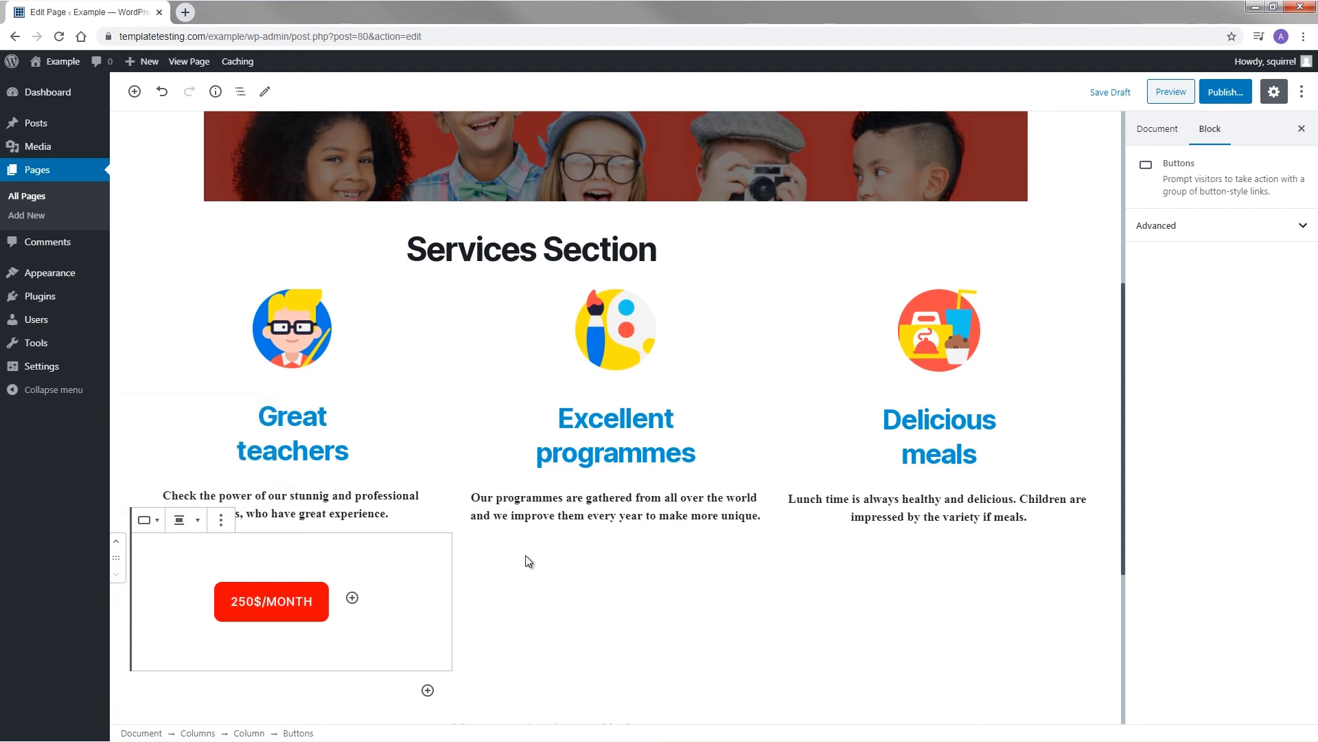
# Insert a Buttons block beneath the "Excellent programmes" description and label its button "400$/MONTH".
pyautogui.click(591, 513)
pyautogui.click(134, 92)
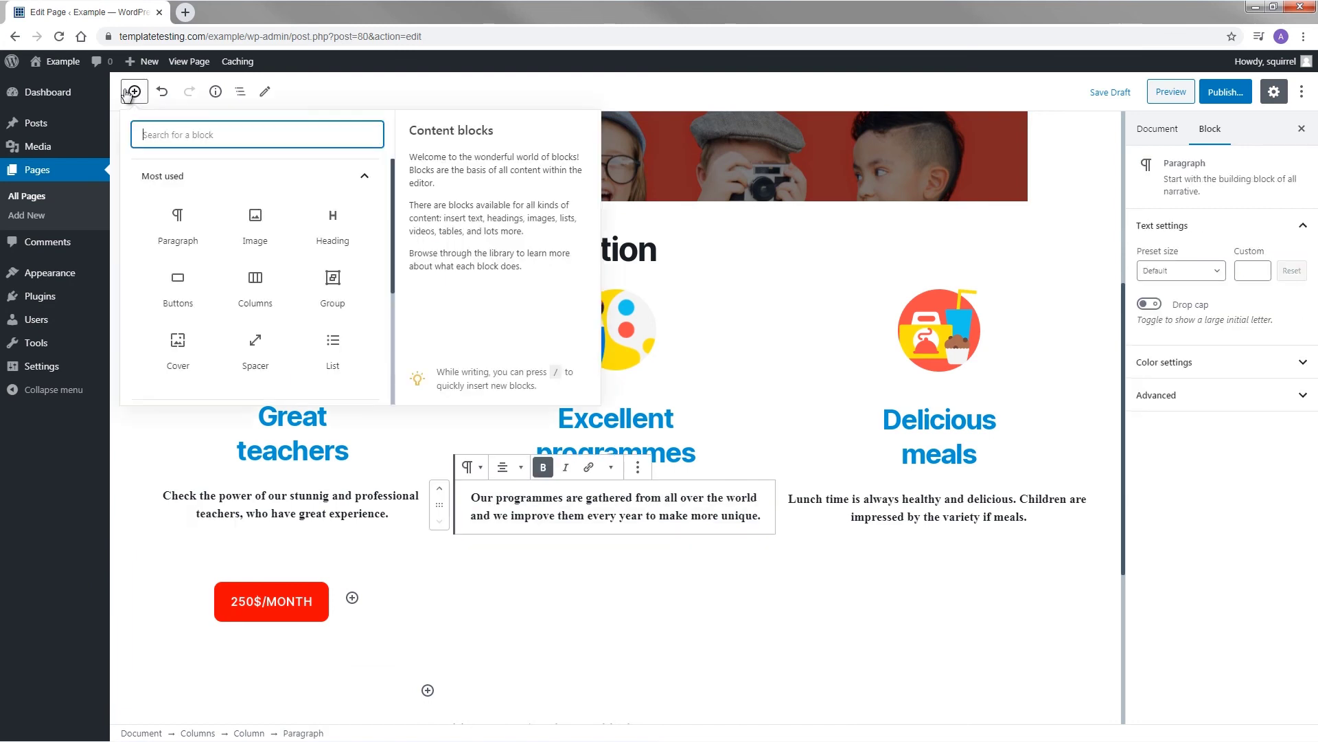
pyautogui.click(178, 285)
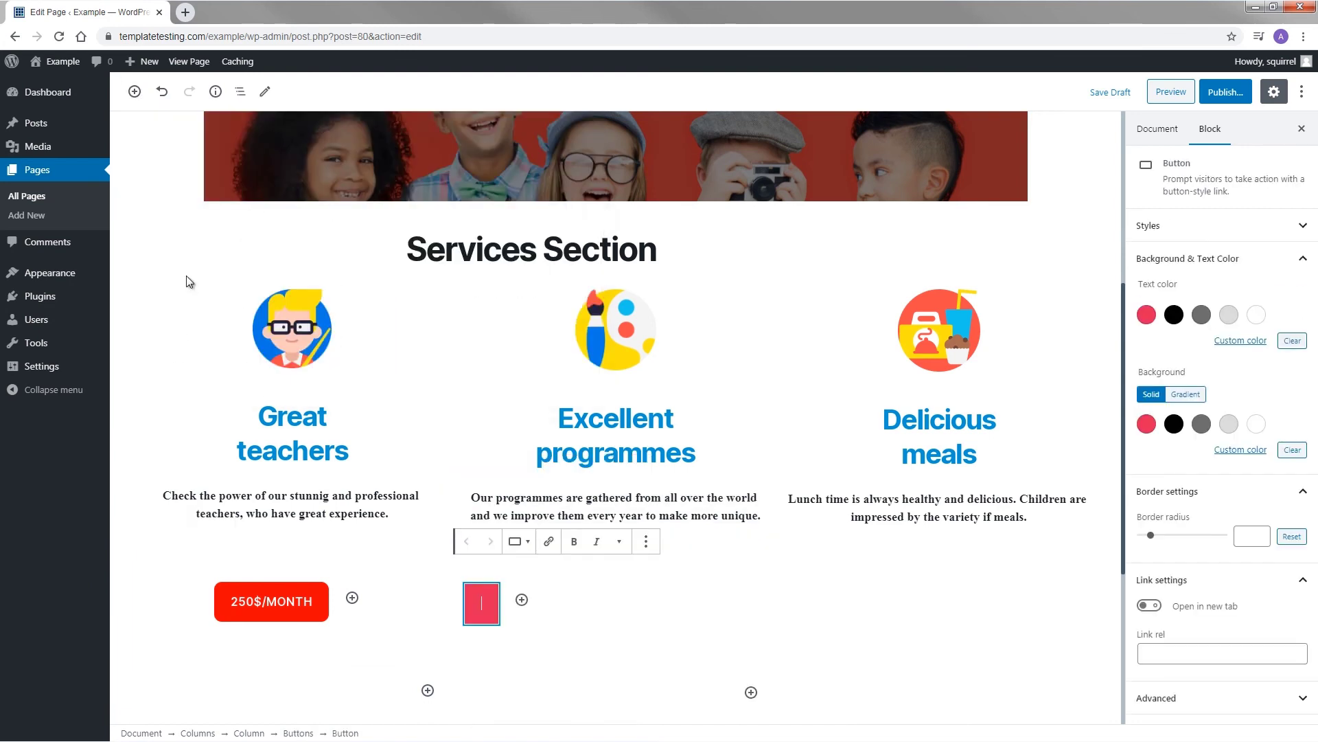
pyautogui.write('400$/MONTH')
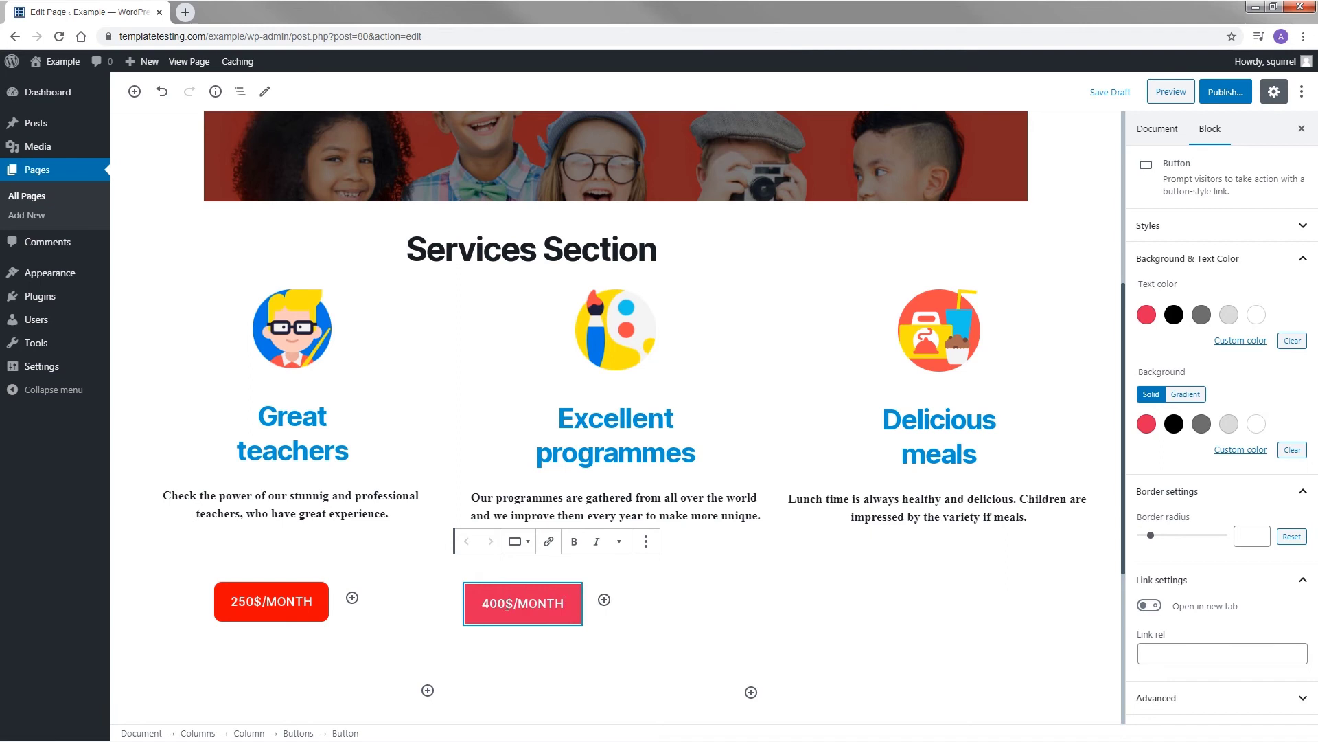
# Make the "400$/MONTH" button label bold and set the button's border radius to 11.
pyautogui.moveTo(573, 606); pyautogui.dragTo(480, 603)
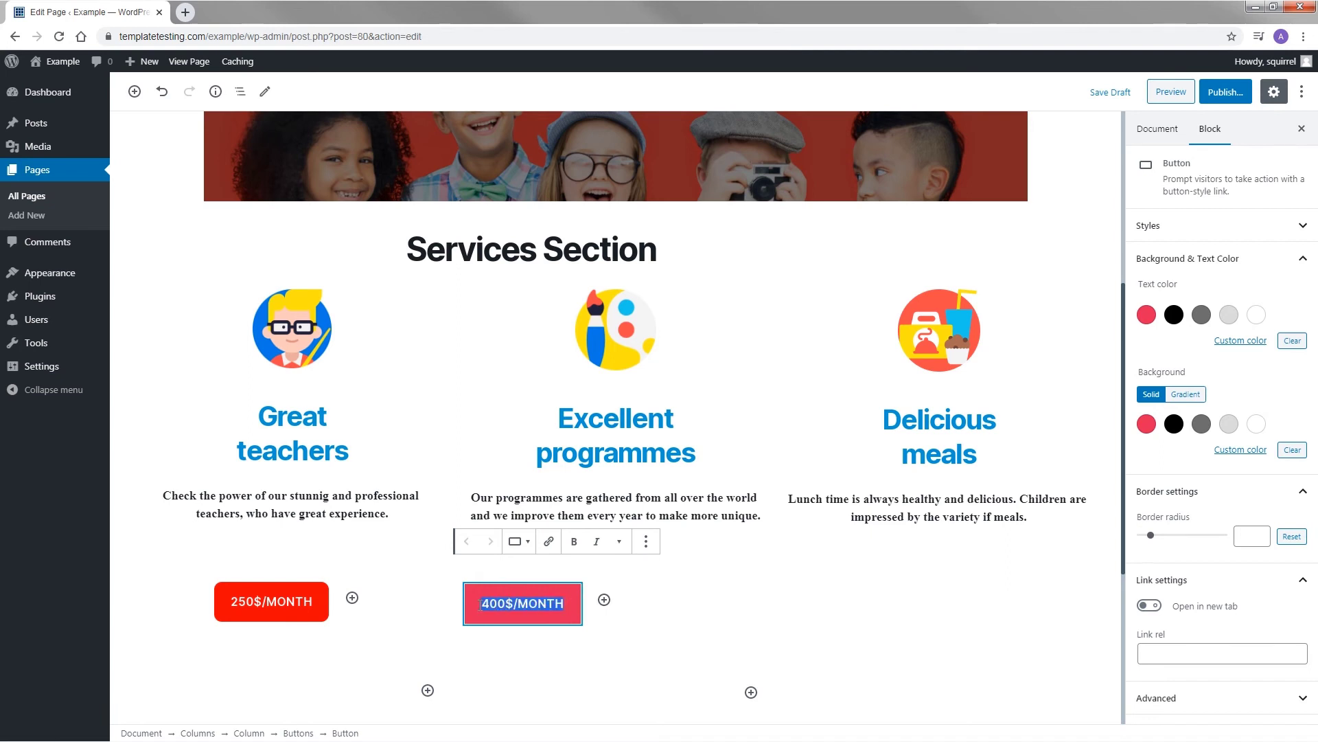
pyautogui.click(575, 542)
pyautogui.click(549, 542)
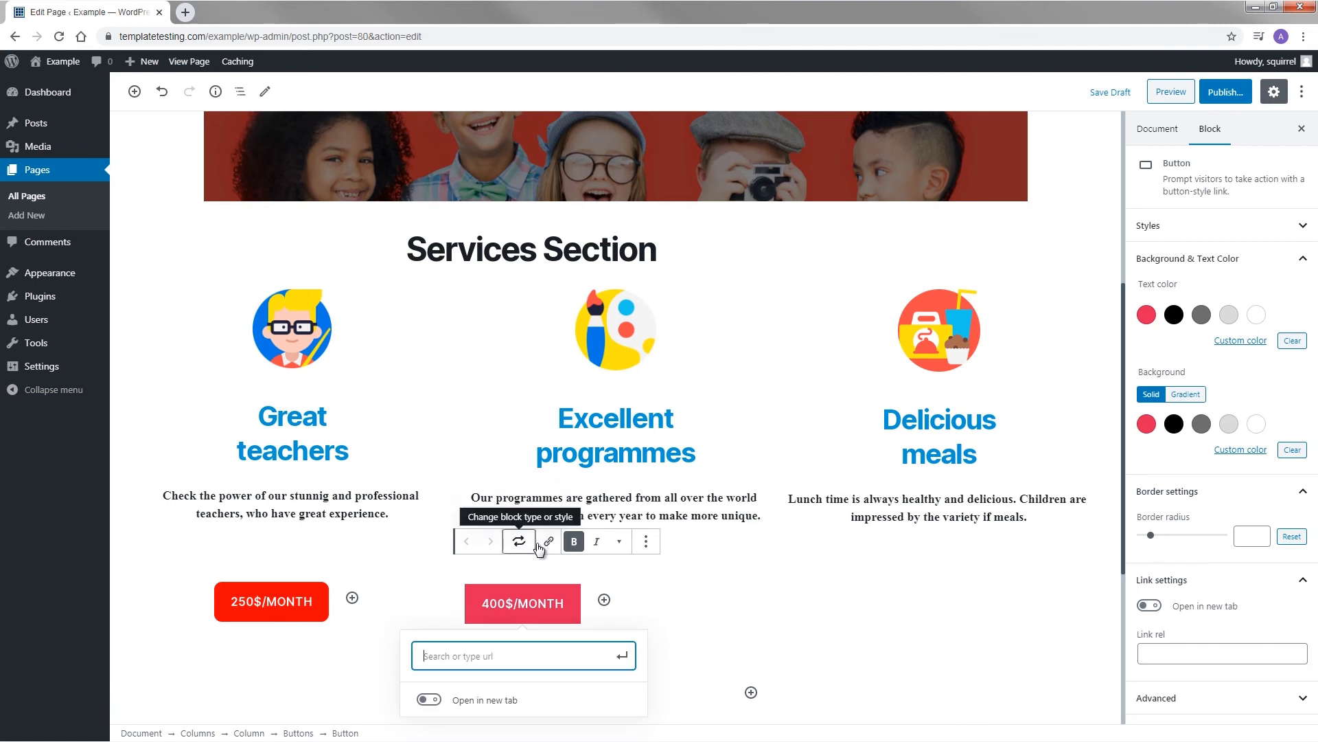
pyautogui.click(1155, 536)
pyautogui.moveTo(1156, 536); pyautogui.dragTo(1160, 535)
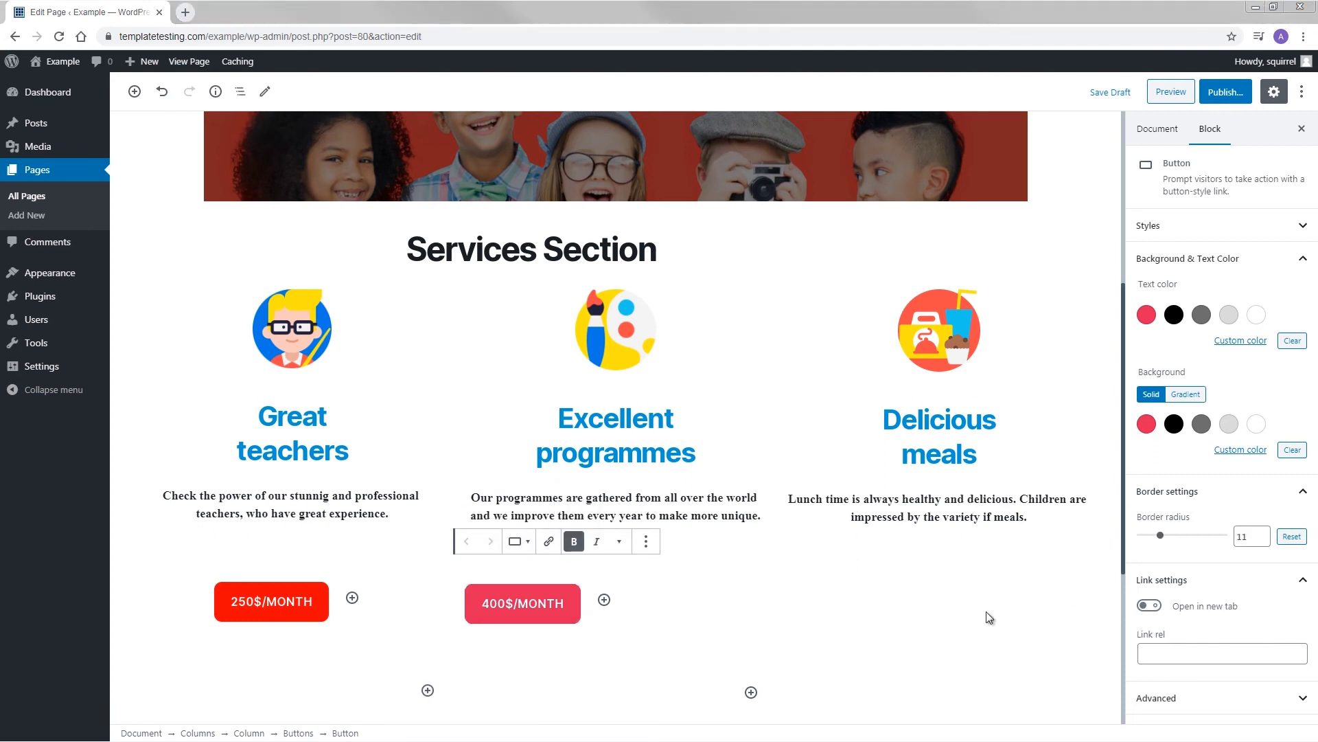
# Give the "400$/MONTH" button a custom bright red solid background, #ff060a.
pyautogui.click(570, 592)
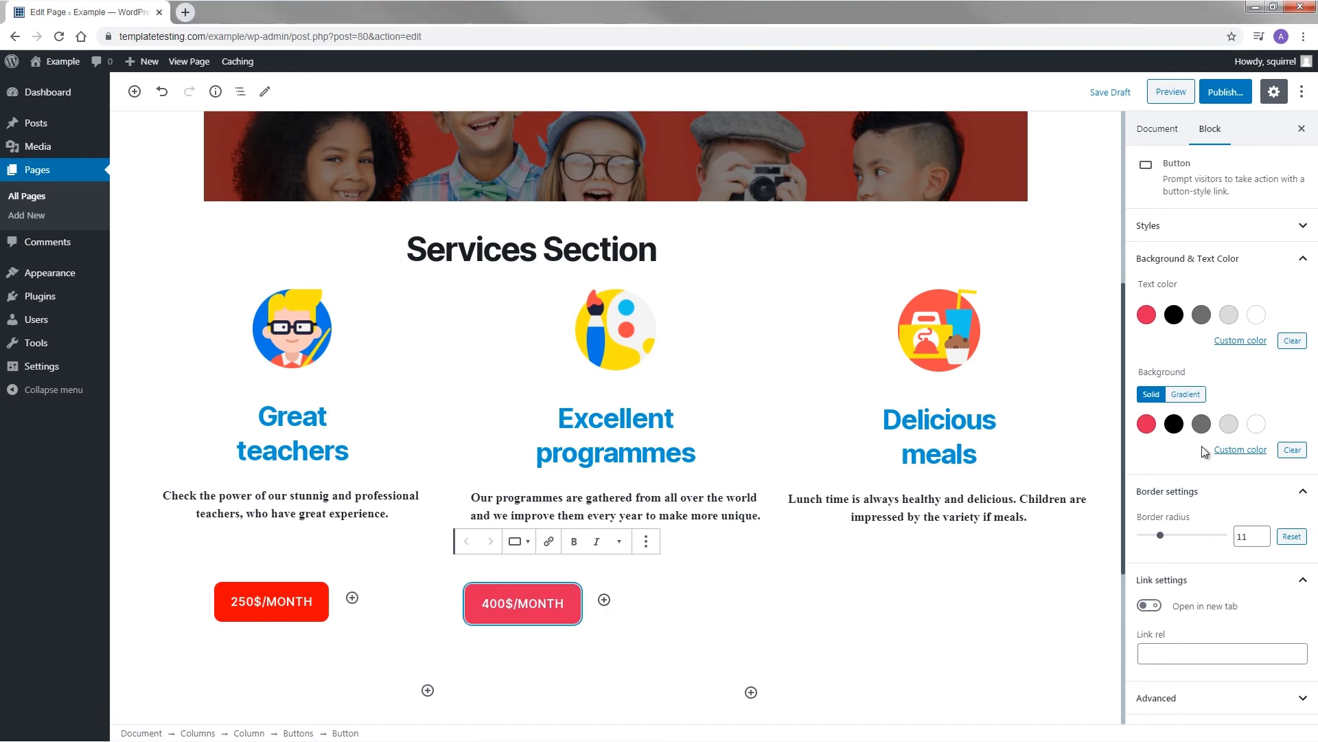
pyautogui.click(1236, 451)
pyautogui.moveTo(1188, 579); pyautogui.dragTo(1245, 576)
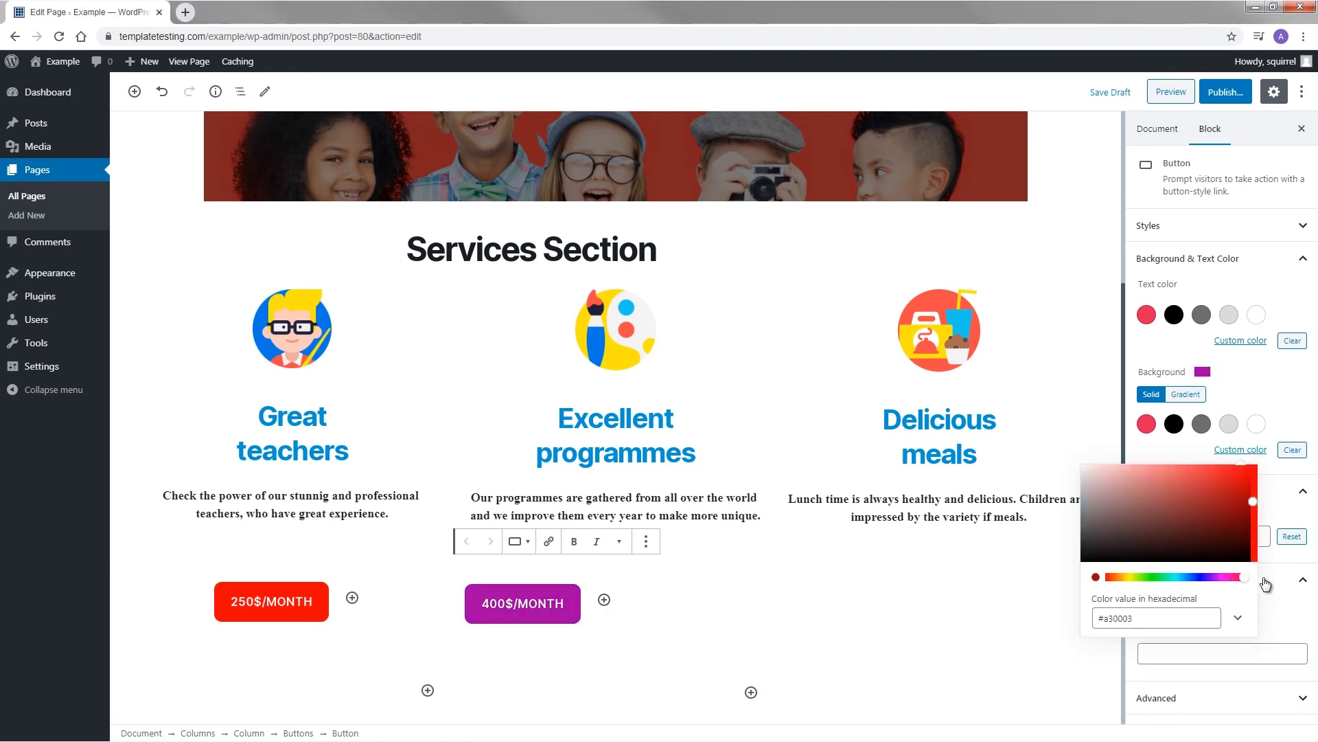
pyautogui.moveTo(1253, 501); pyautogui.dragTo(1257, 461)
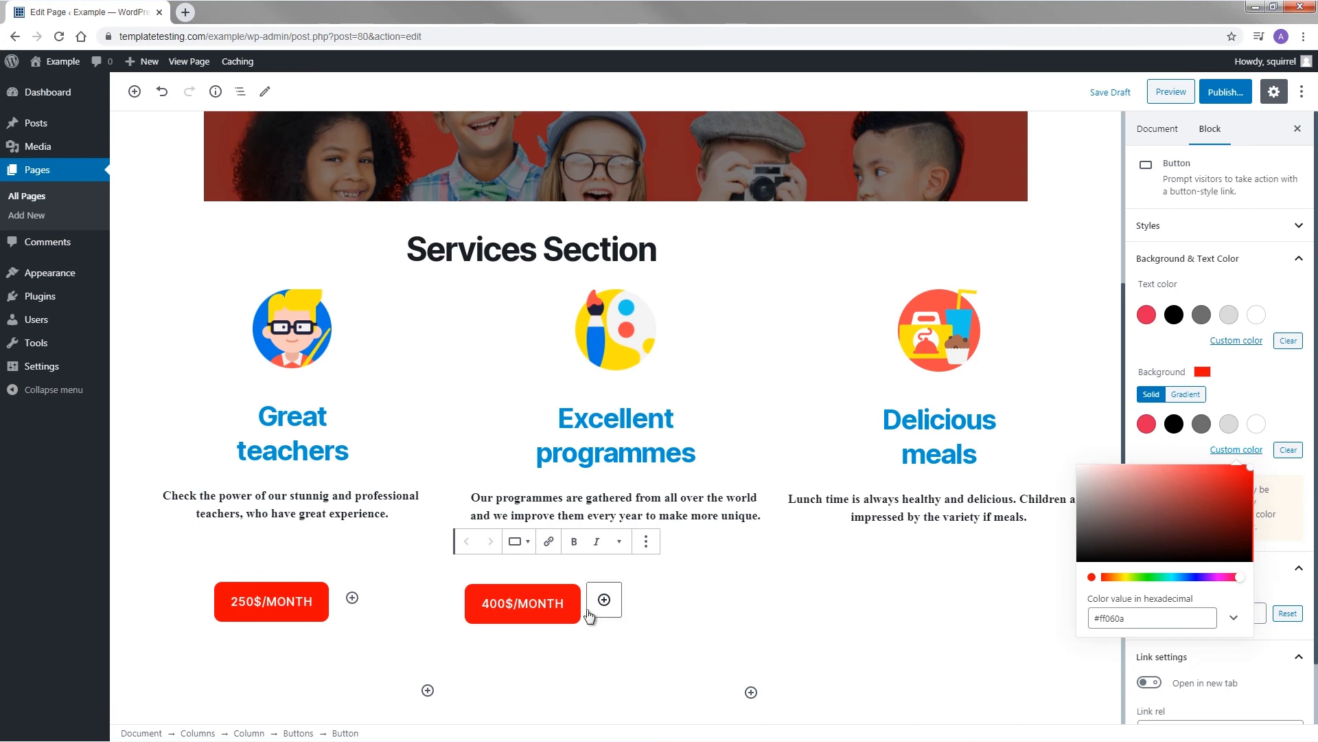
# Select the parent Buttons block of the "400$/MONTH" button and align it to the center of the second column.
pyautogui.click(583, 605)
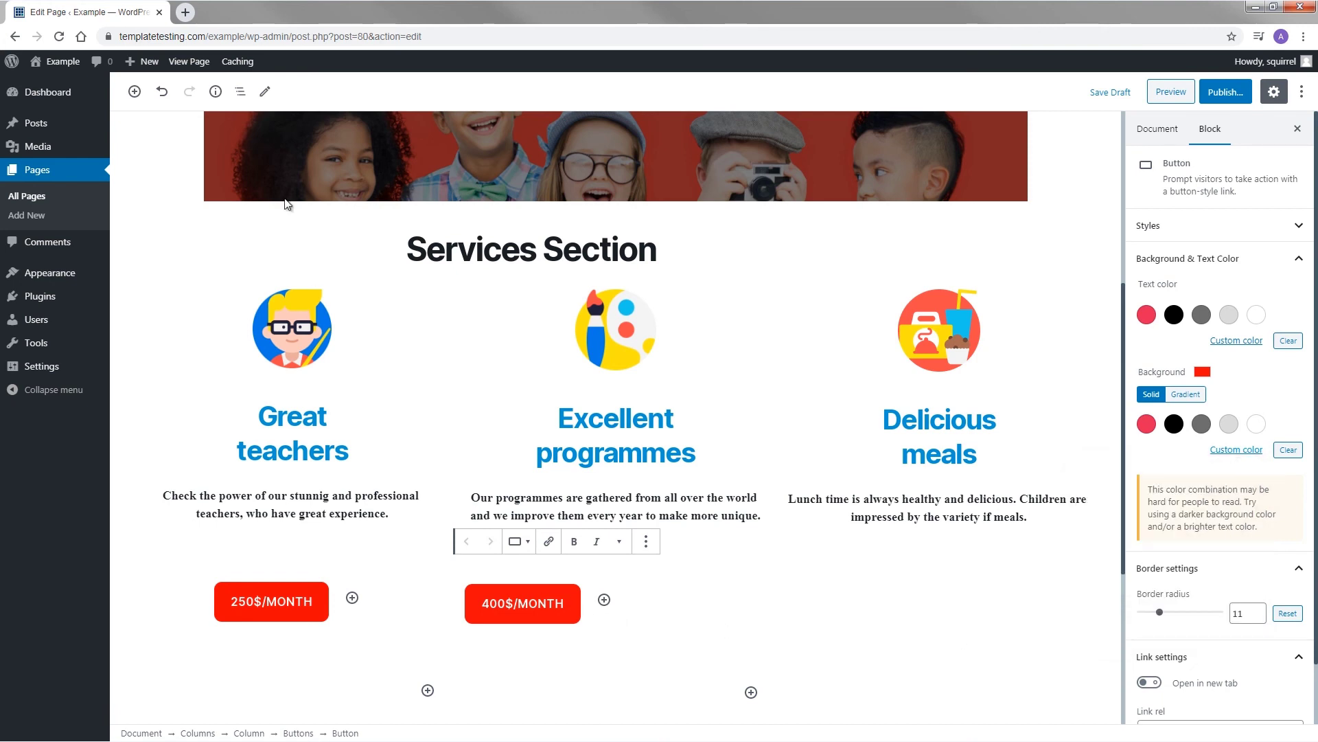
pyautogui.click(240, 91)
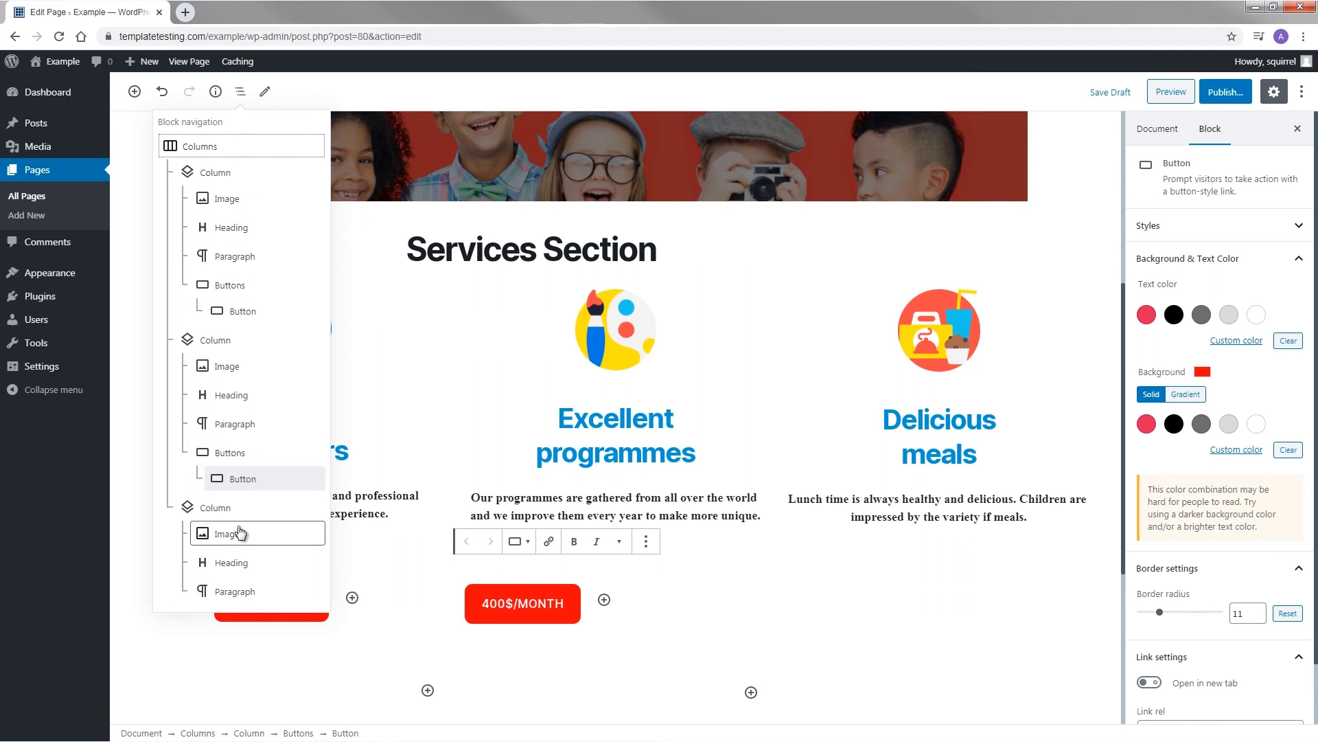
pyautogui.click(229, 453)
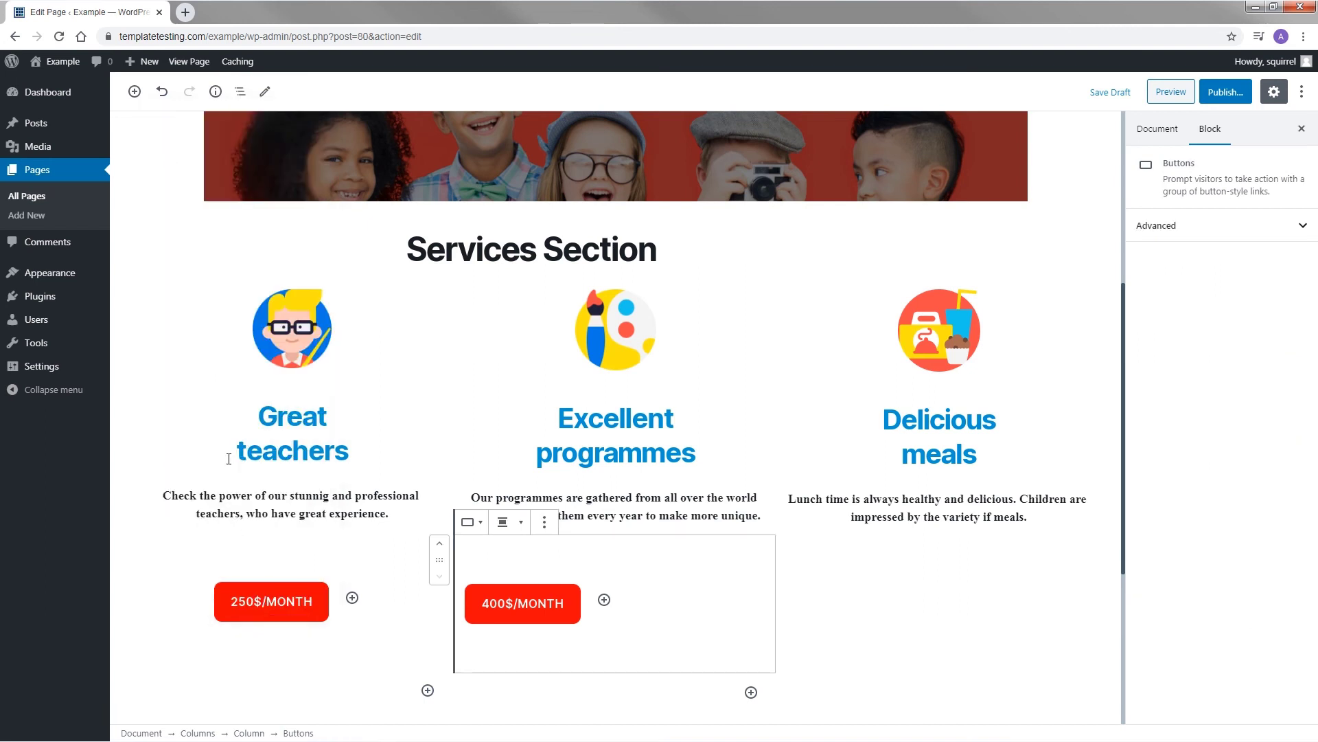
pyautogui.click(509, 522)
pyautogui.click(490, 458)
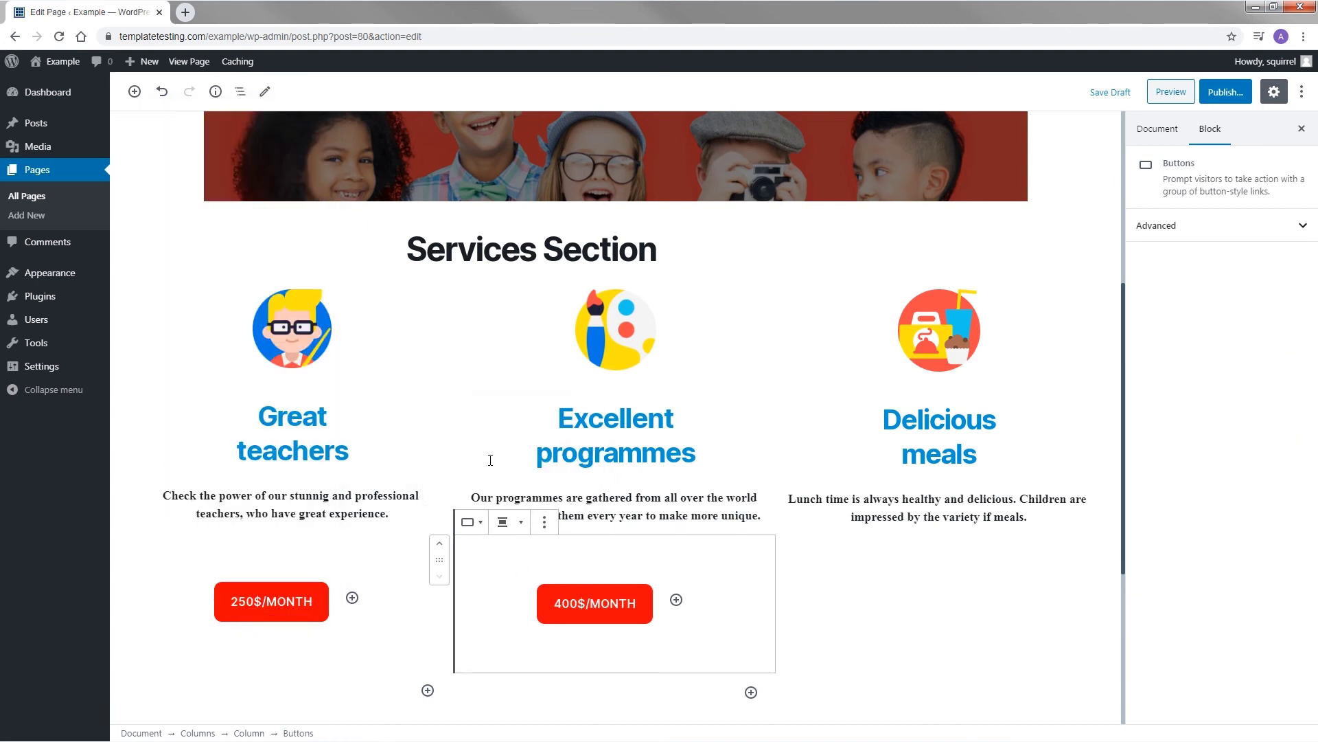
# Insert a Buttons block beneath the "Delicious meals" description and label its button "75$/MONTH".
pyautogui.click(926, 563)
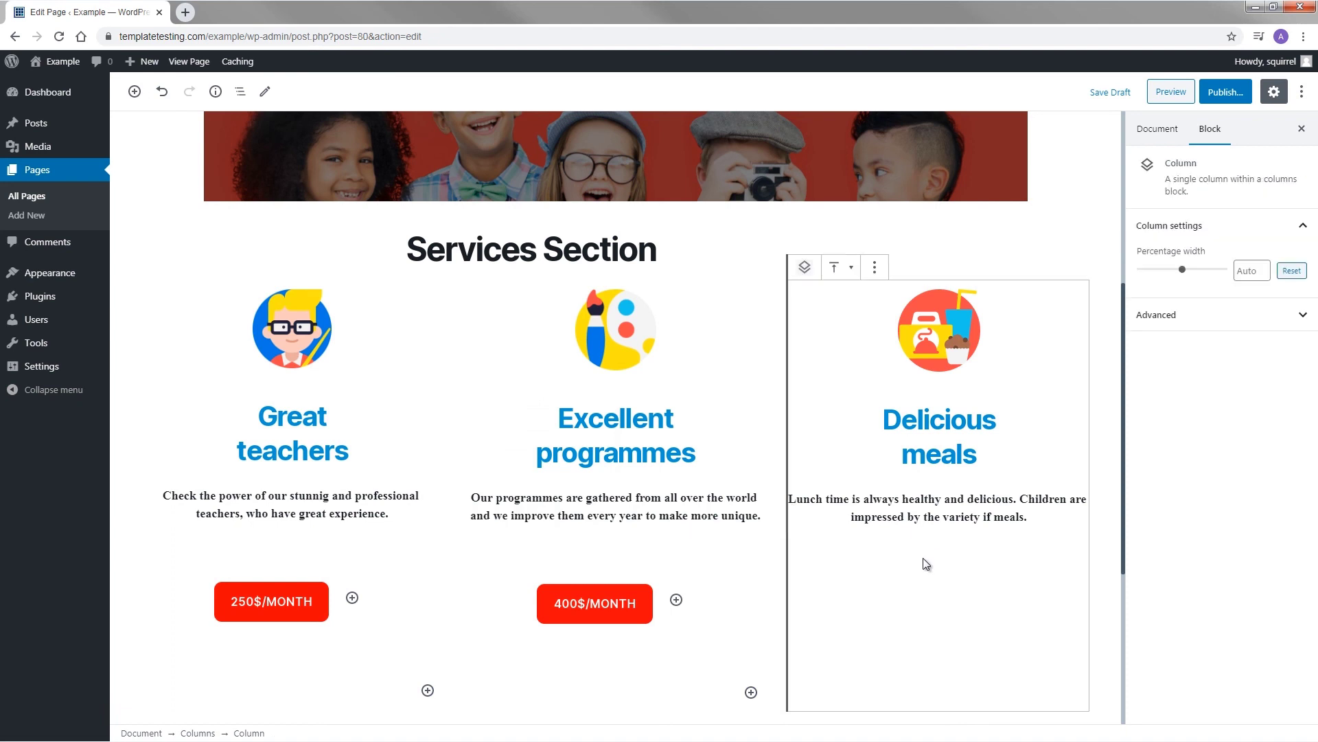
pyautogui.click(869, 499)
pyautogui.click(137, 91)
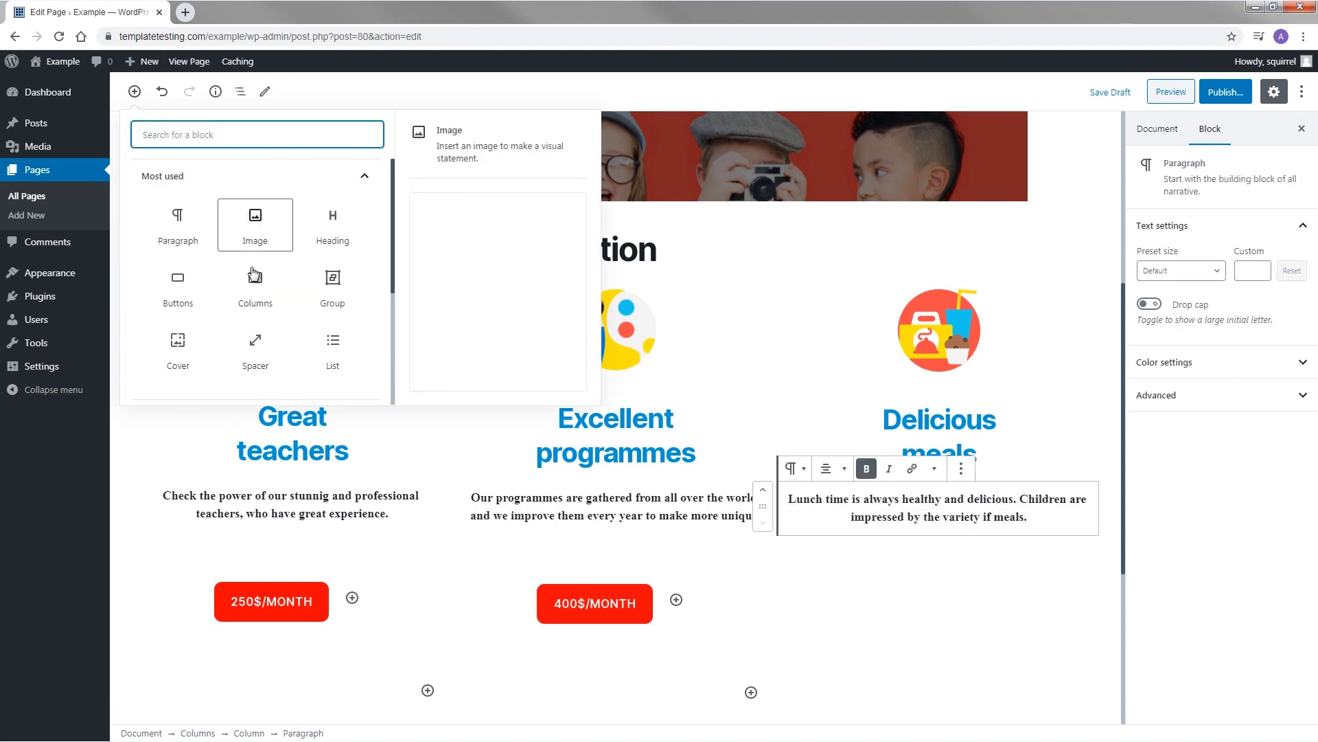
pyautogui.click(191, 286)
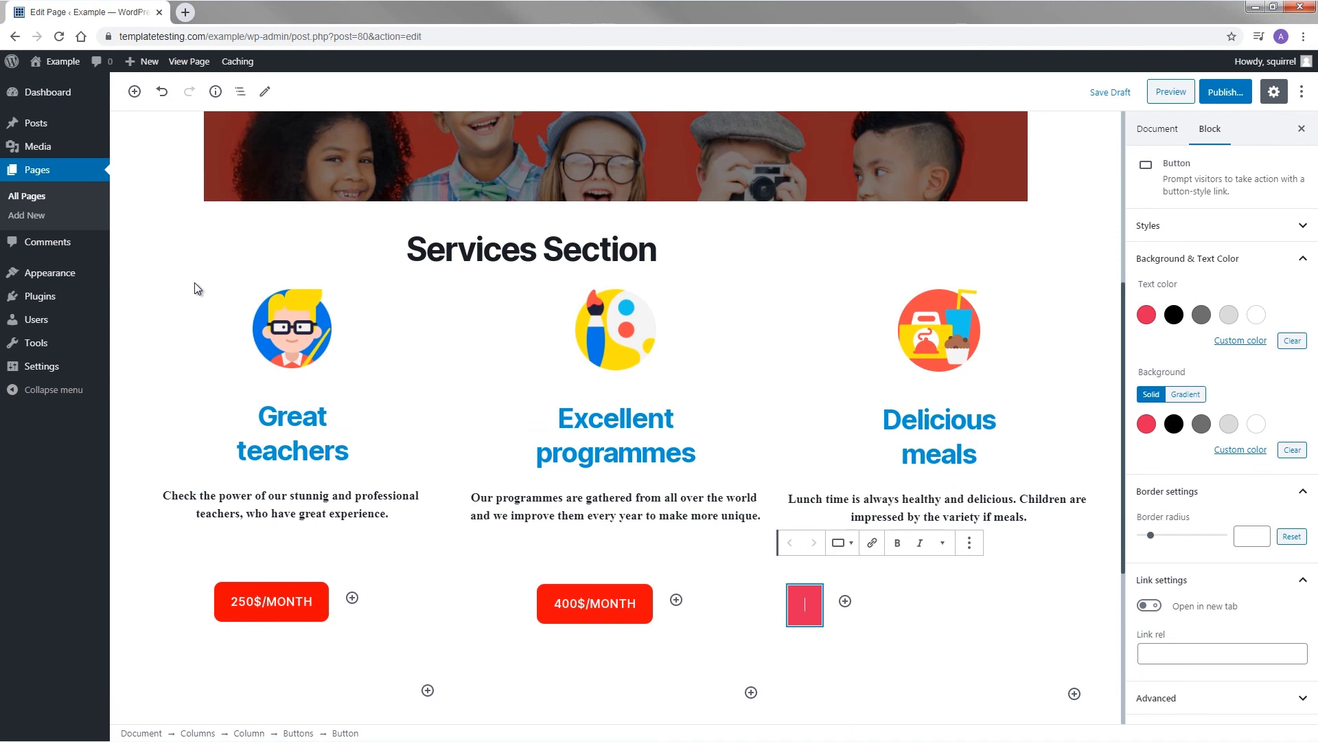
pyautogui.write('75$/MONTH')
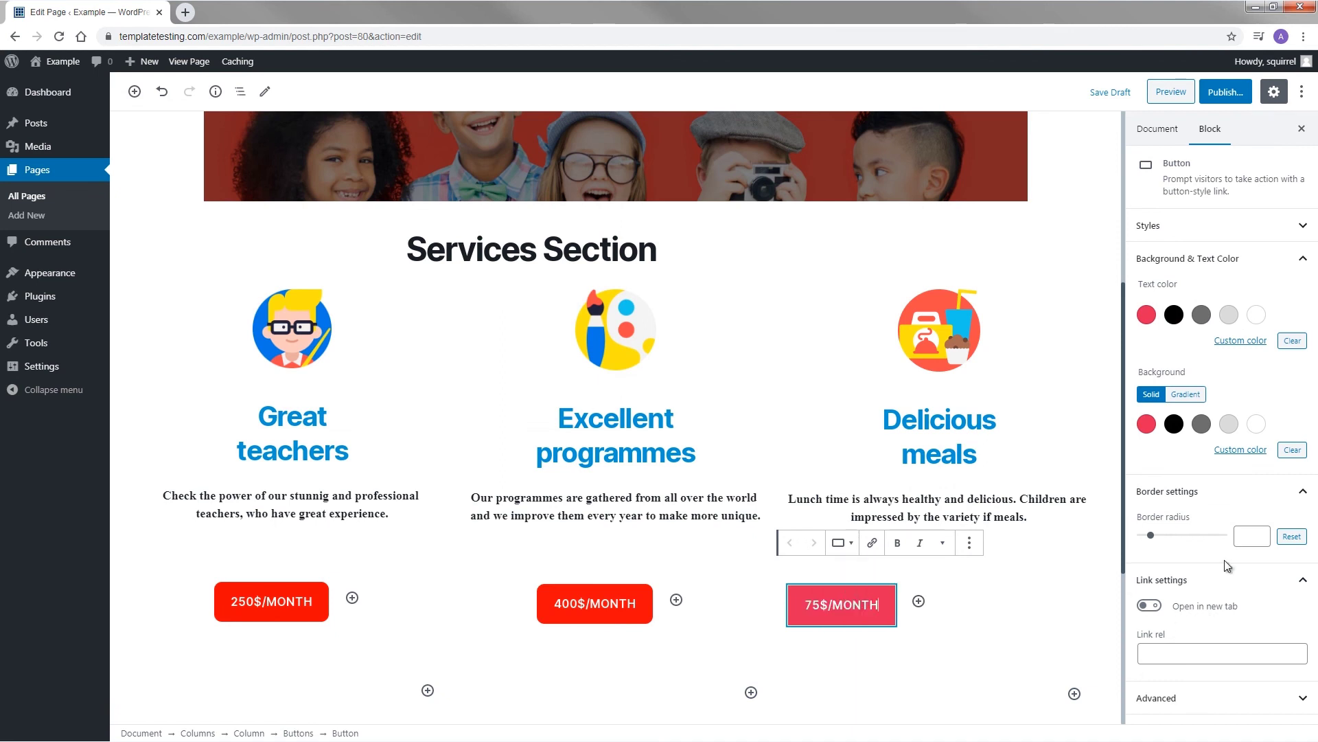
# Set the "75$/MONTH" button's border radius to 11 and make its label bold.
pyautogui.click(1247, 535)
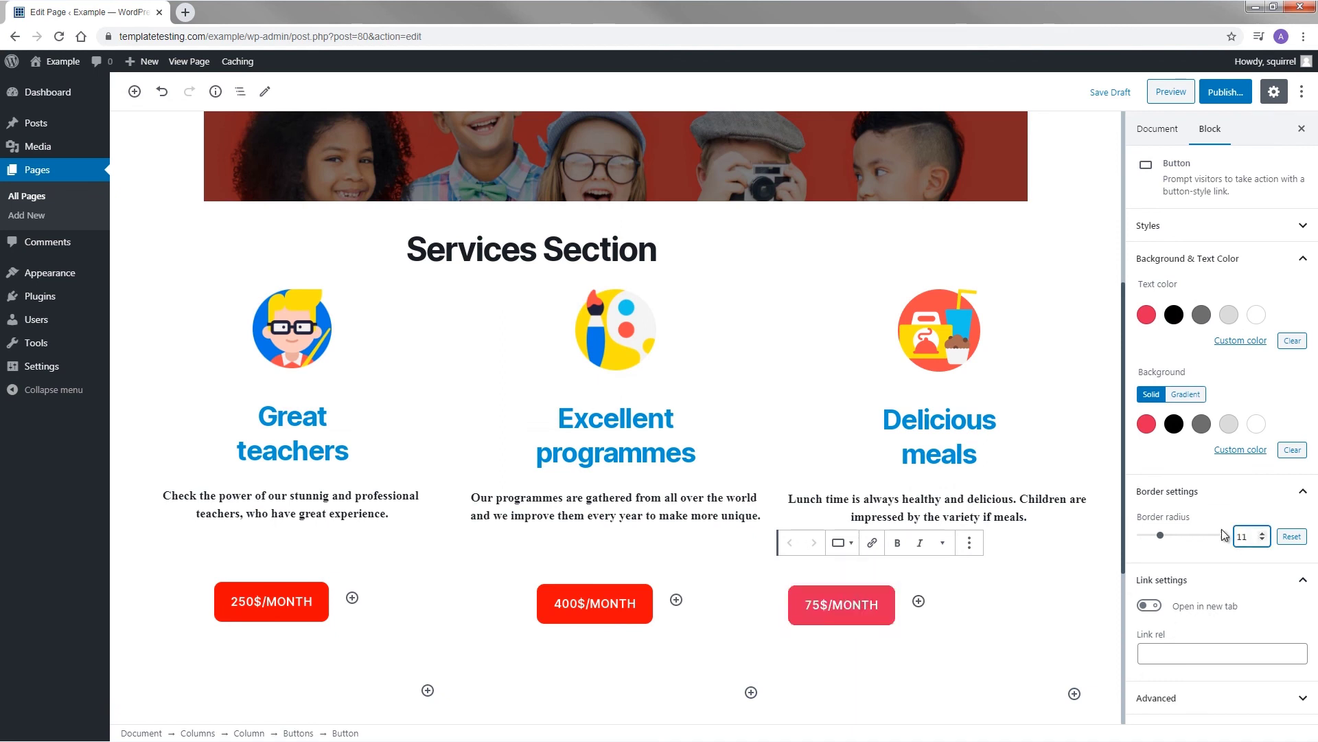
pyautogui.moveTo(882, 606); pyautogui.dragTo(788, 608)
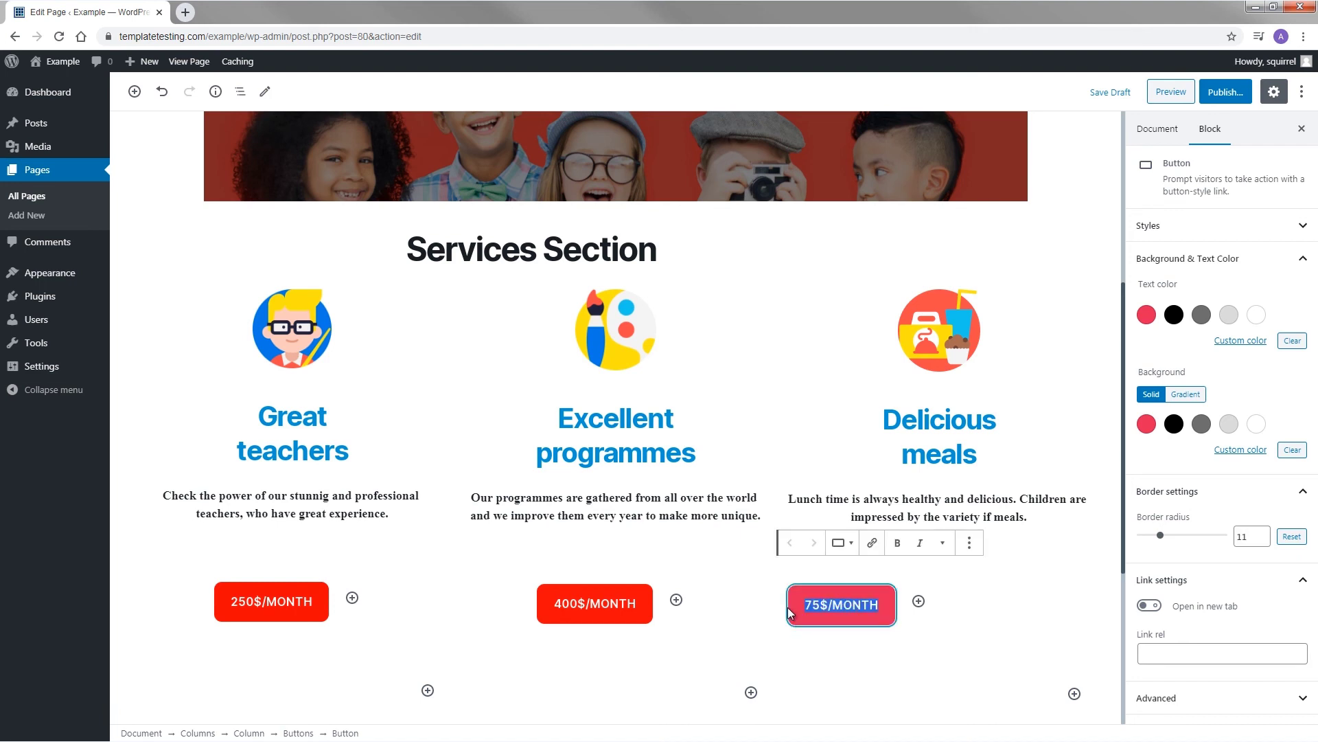
pyautogui.click(897, 544)
# Give the "75$/MONTH" button a custom bright red solid background, #ff0408.
pyautogui.click(1241, 449)
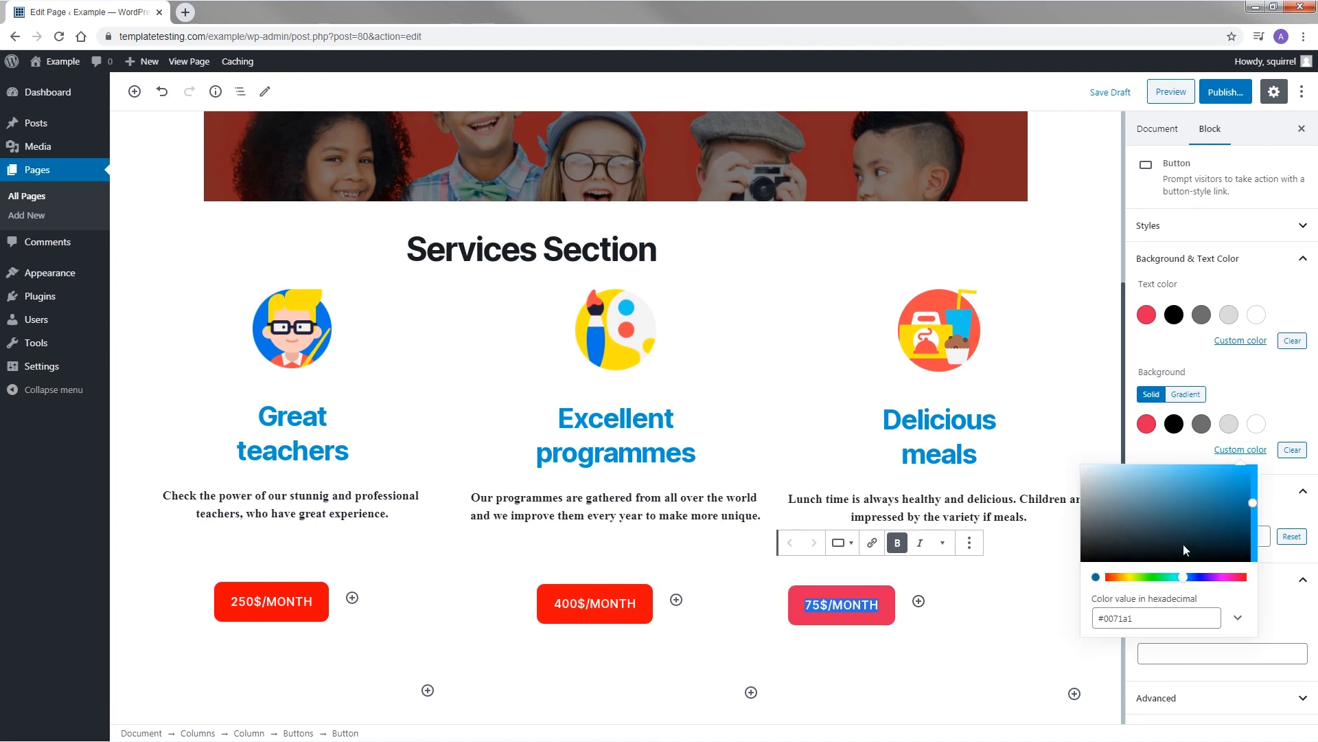
pyautogui.moveTo(1192, 581); pyautogui.dragTo(1262, 584)
pyautogui.moveTo(1252, 502); pyautogui.dragTo(1251, 465)
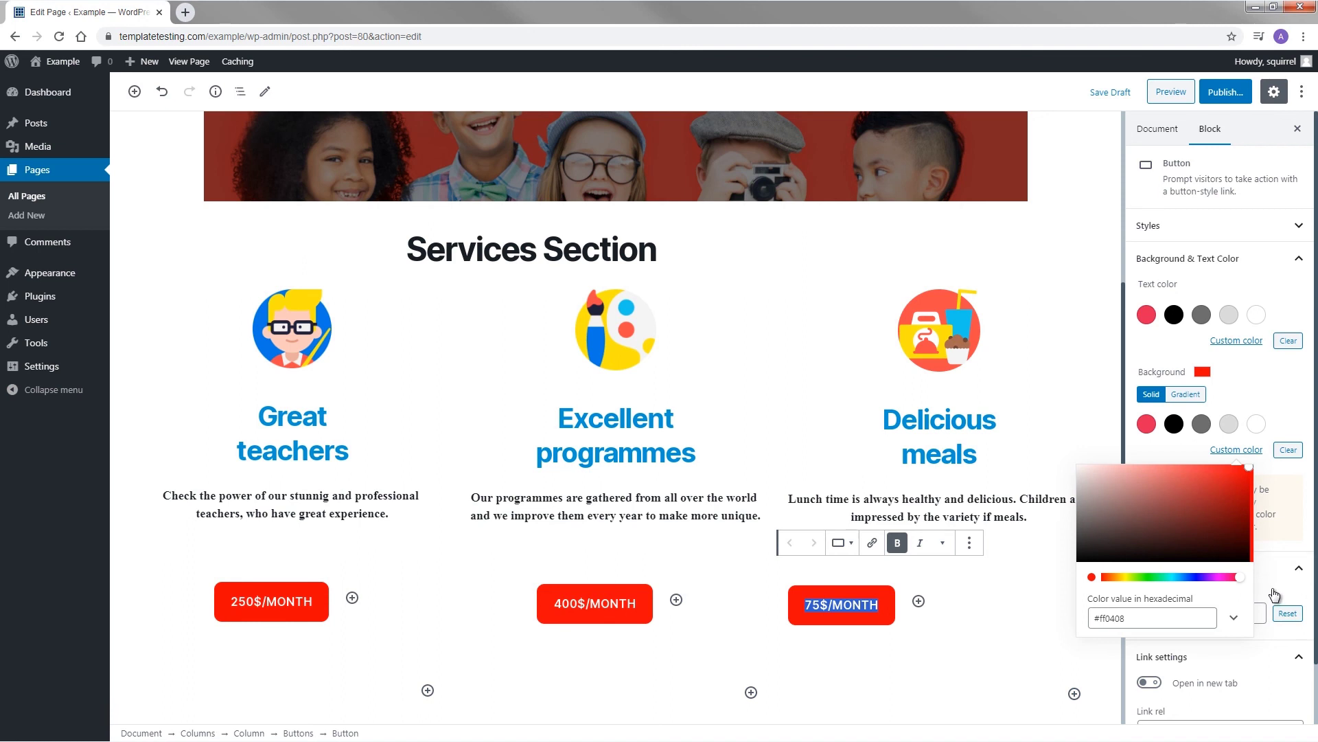
pyautogui.click(1276, 600)
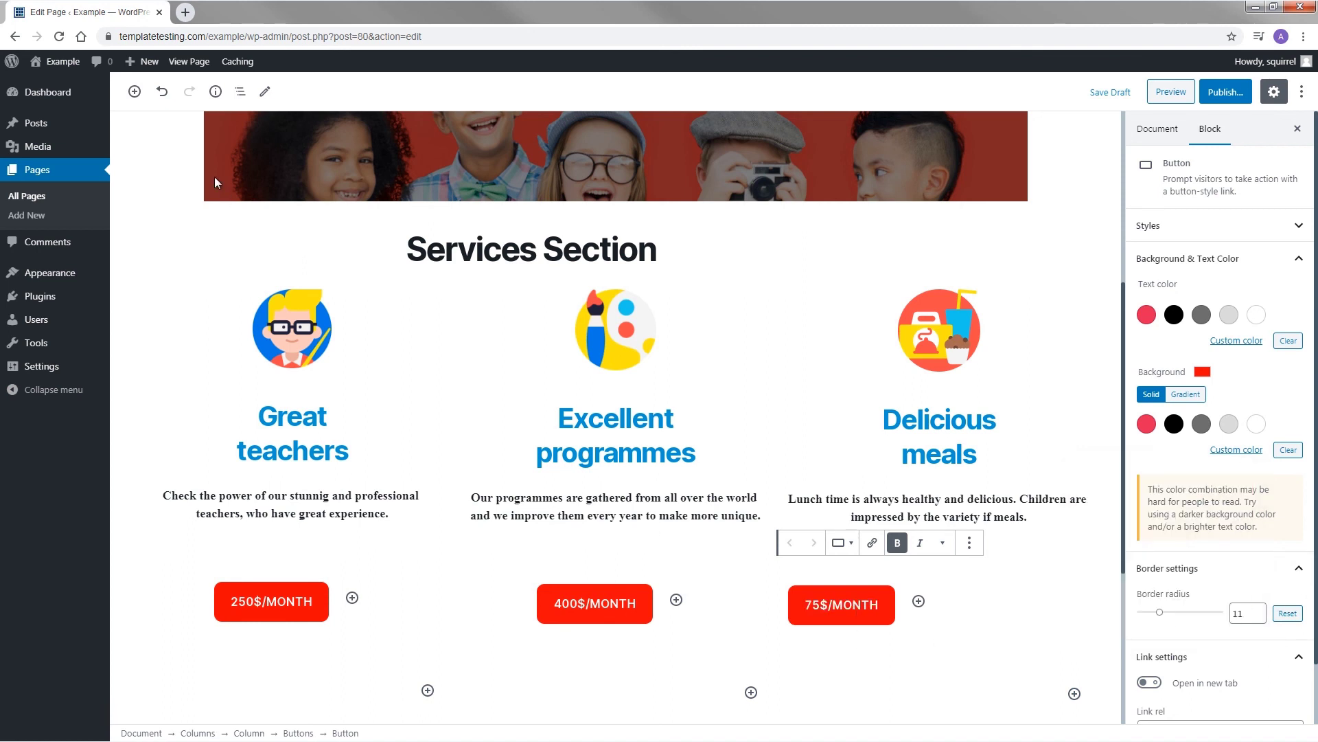
# Select the parent Buttons block of the "75$/MONTH" button and align it to the center of the third column.
pyautogui.click(240, 91)
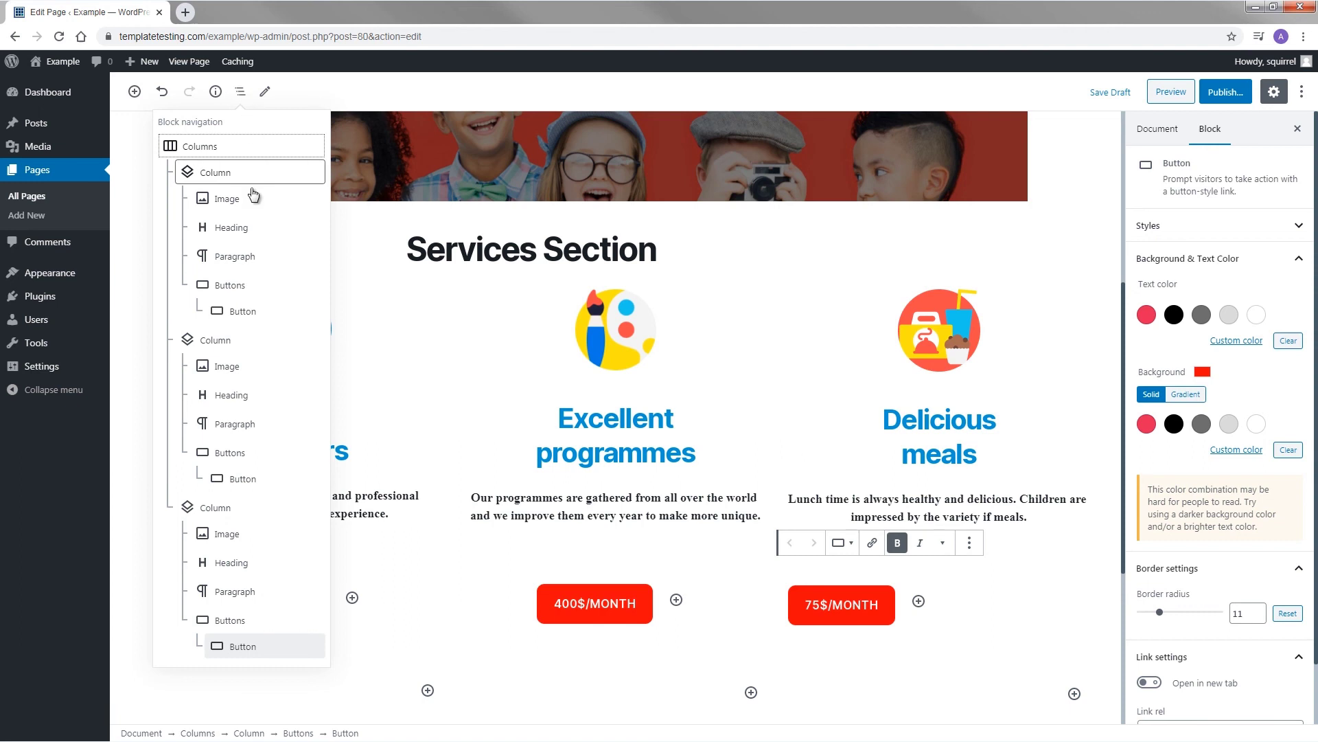
pyautogui.click(238, 621)
pyautogui.click(846, 524)
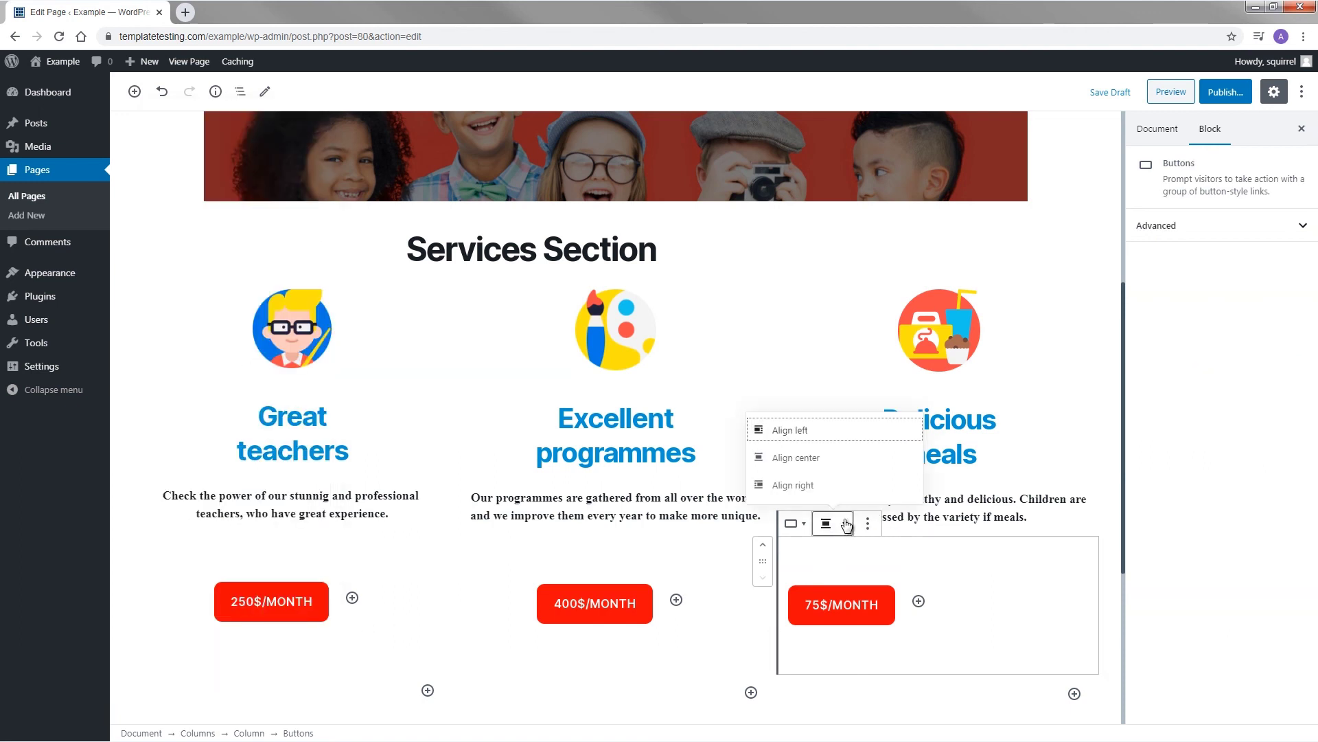
pyautogui.click(797, 457)
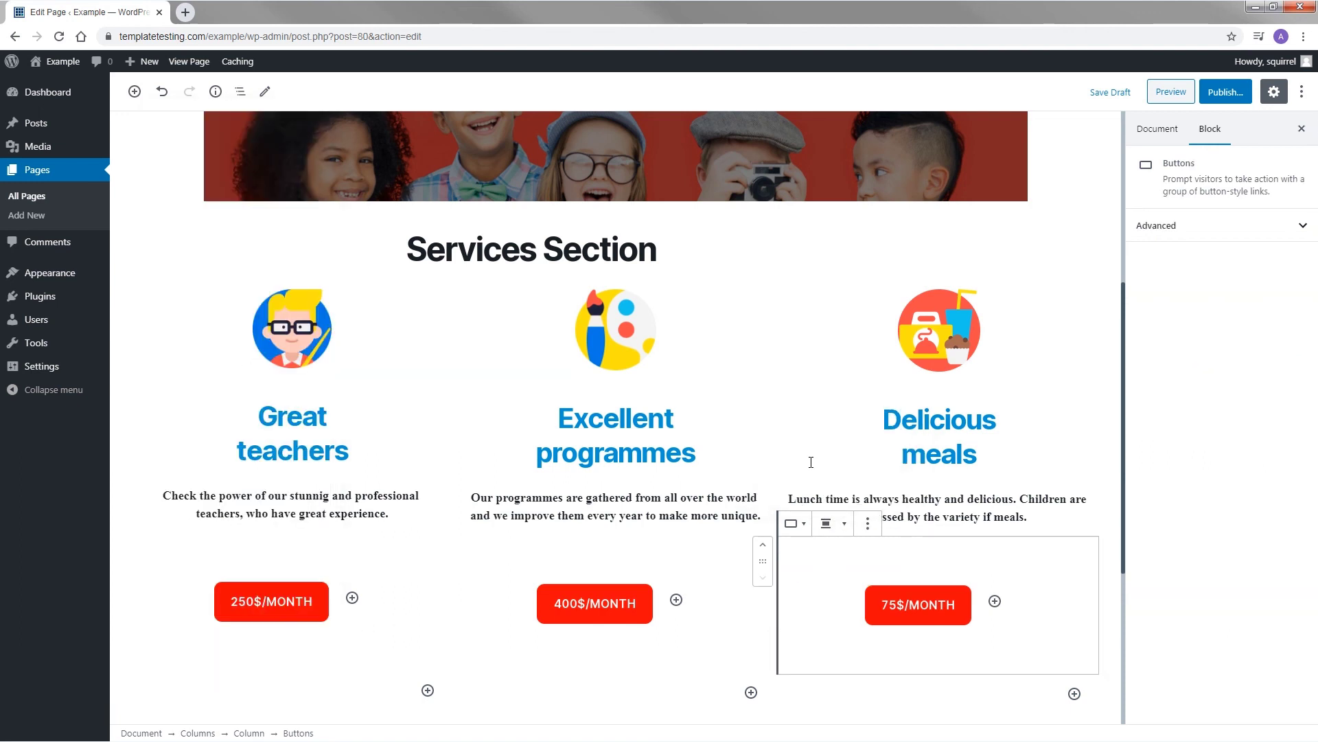
pyautogui.click(664, 680)
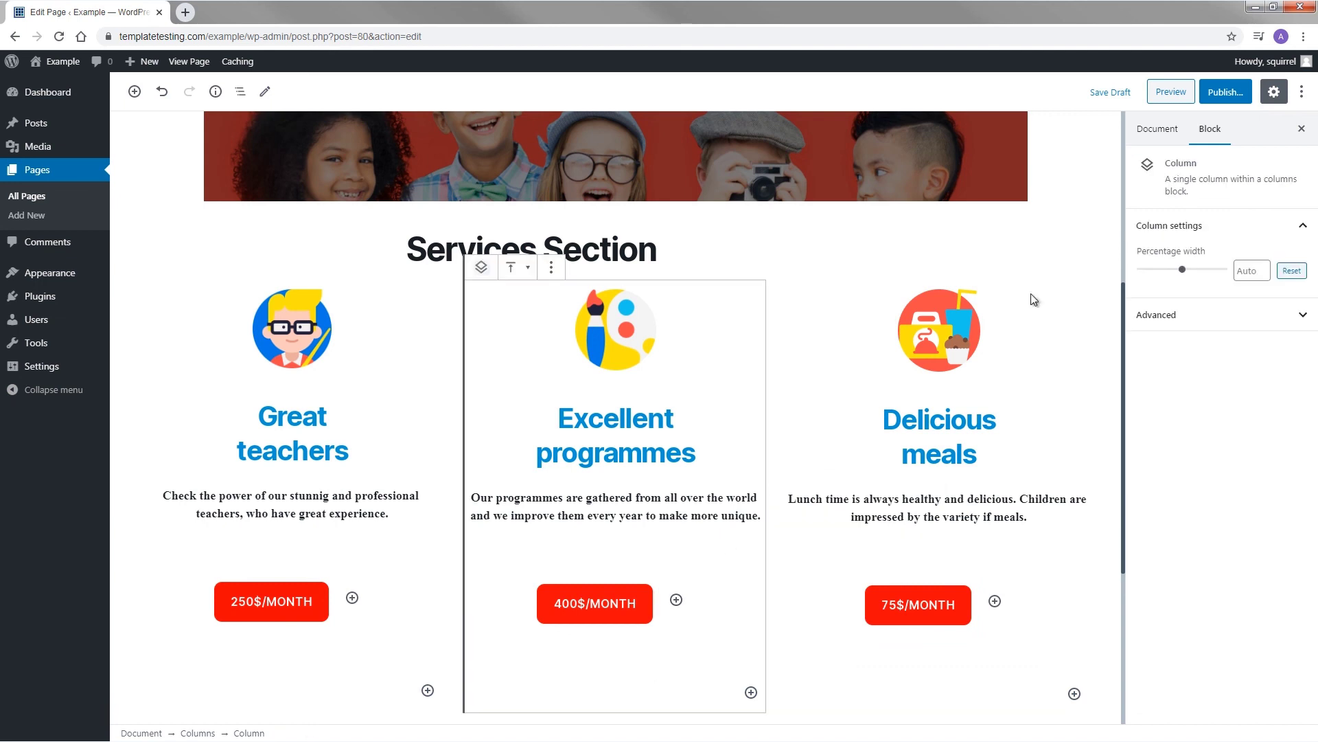
# Save the page draft and open its preview to examine the layout of the three-column services section.
pyautogui.click(1124, 92)
pyautogui.click(1179, 92)
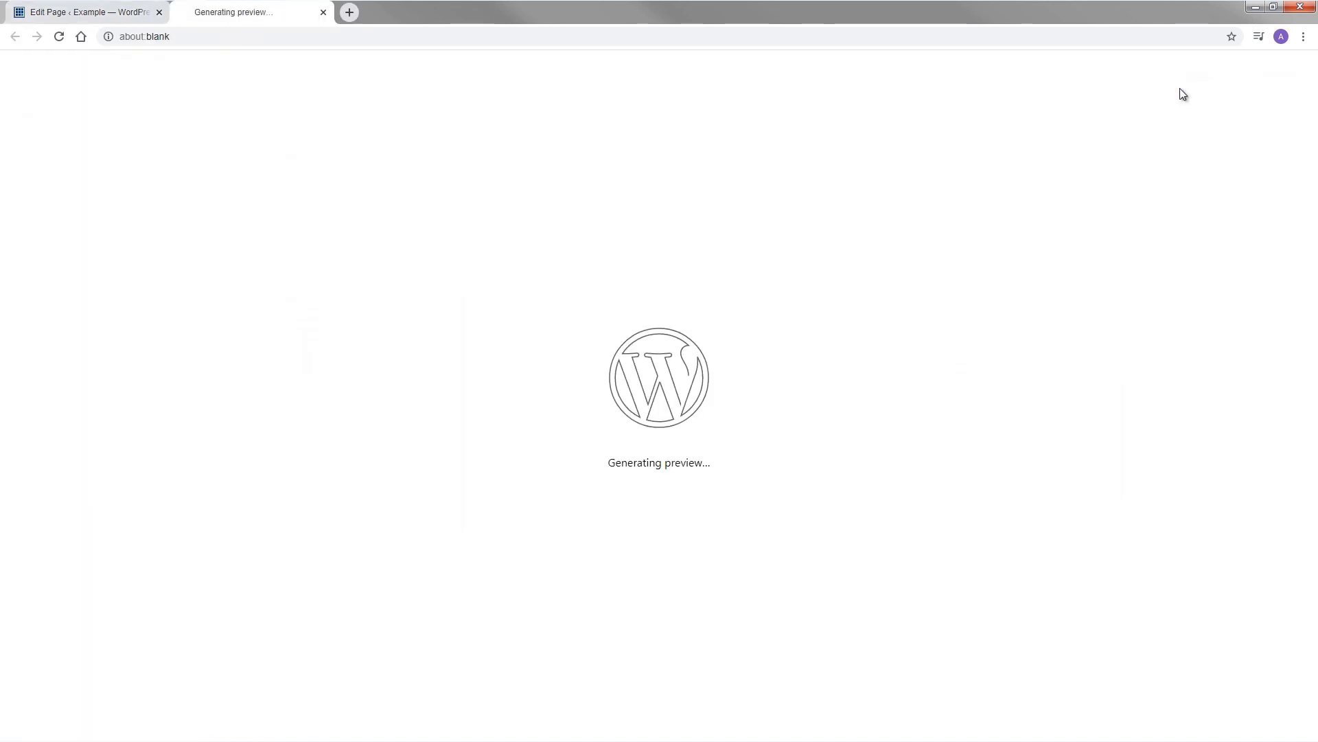
pyautogui.scroll(-5, 1172, 193)
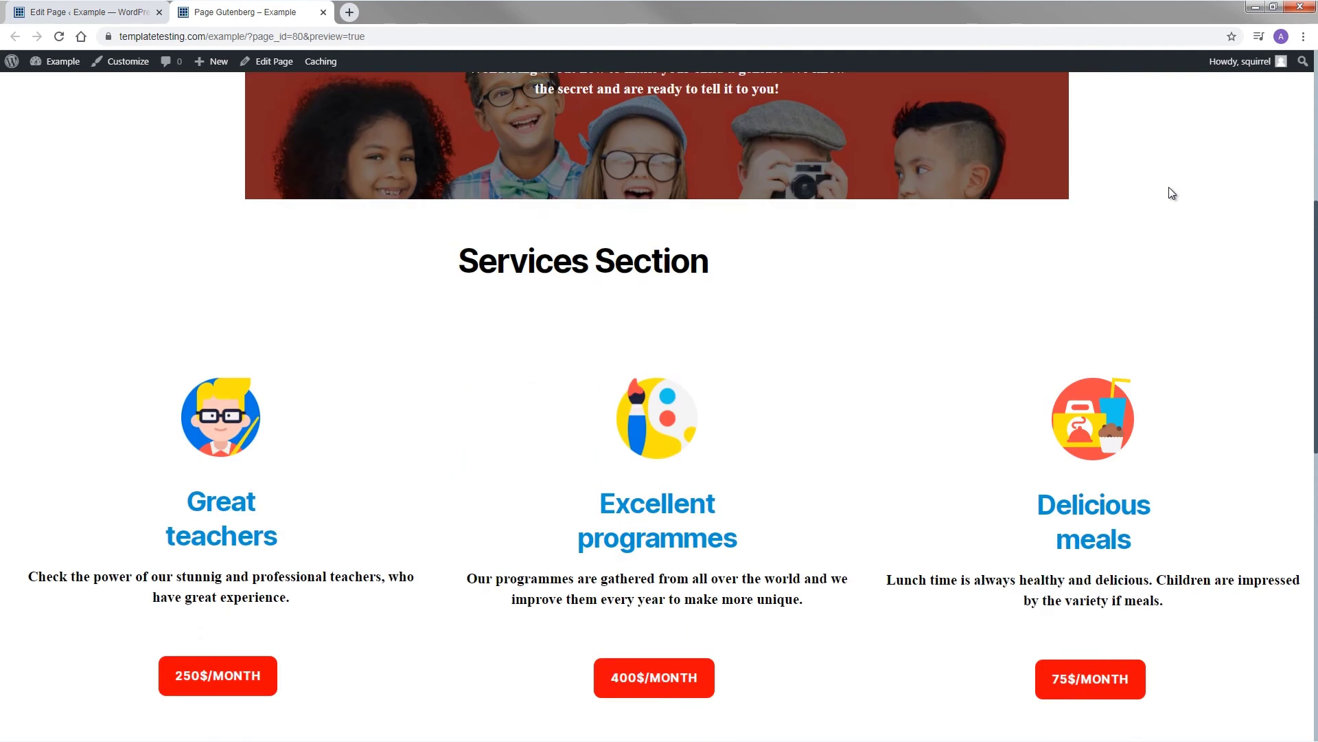
pyautogui.scroll(-2, 1172, 193)
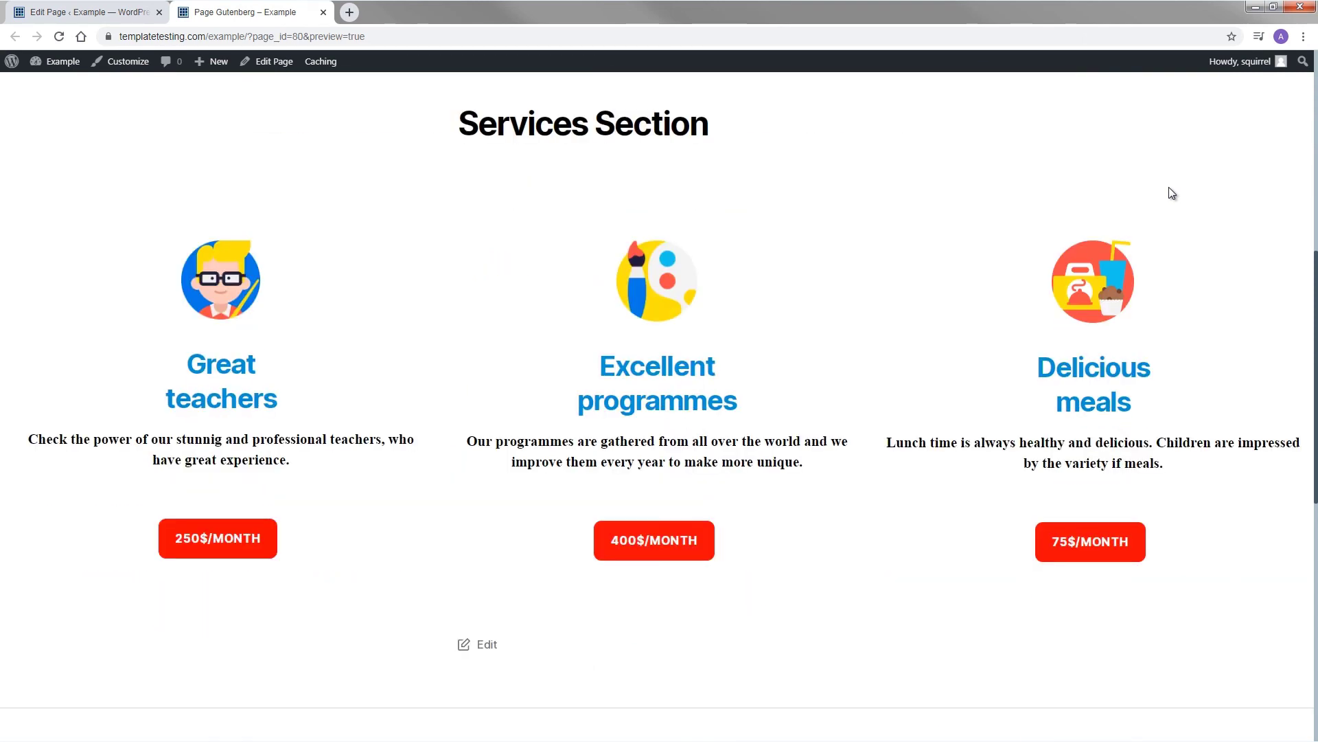
pyautogui.scroll(1, 1173, 193)
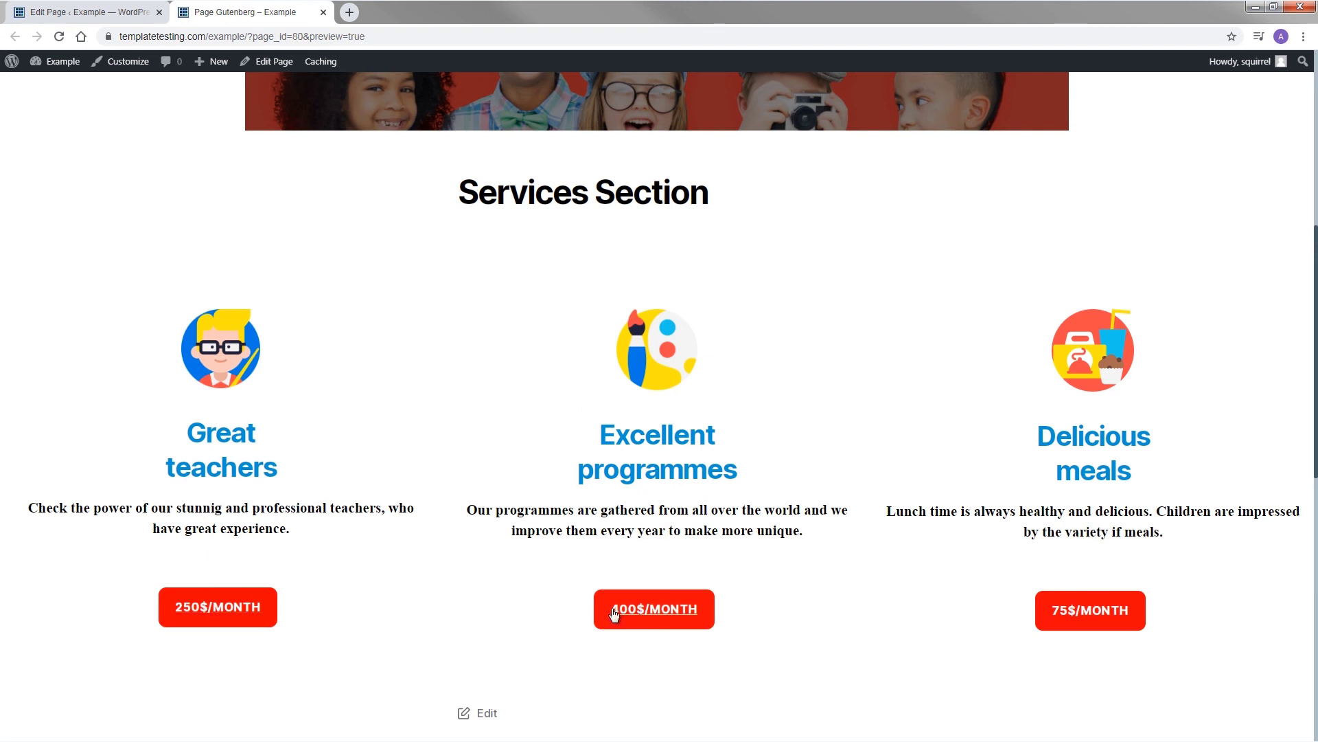